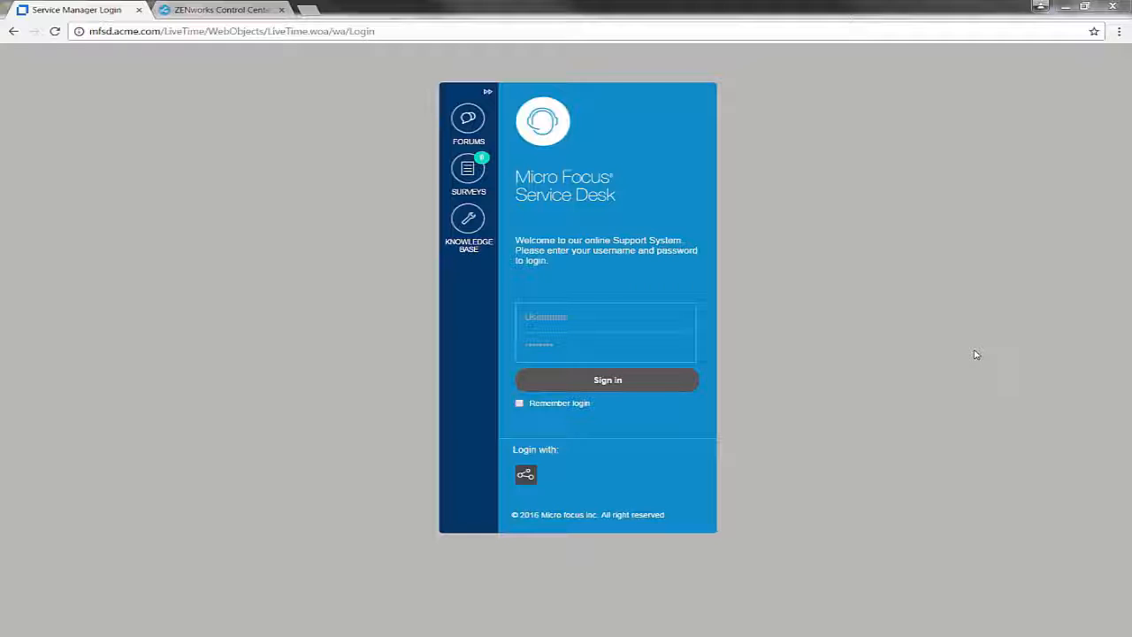
- Switch from the Service Desk login page to the Windows 10 VM showing the ZENworks app window
key("alt+Tab")
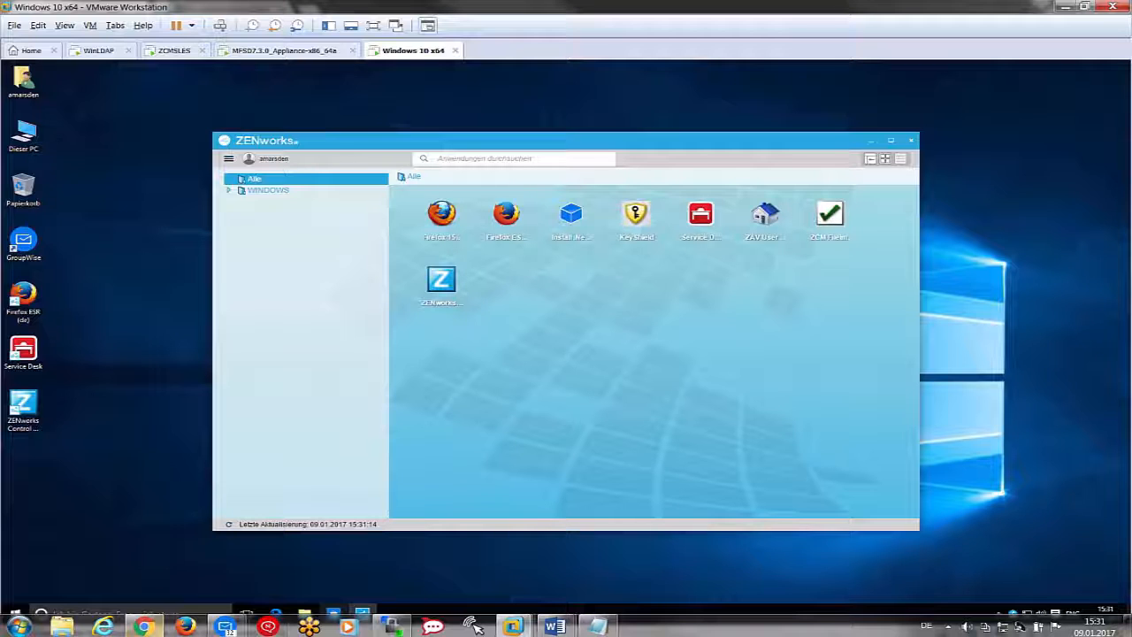
- Append windowsBundleAppWindow=true and four false windowsBundle settings to system.properties in WinSCP
left_click(390, 626)
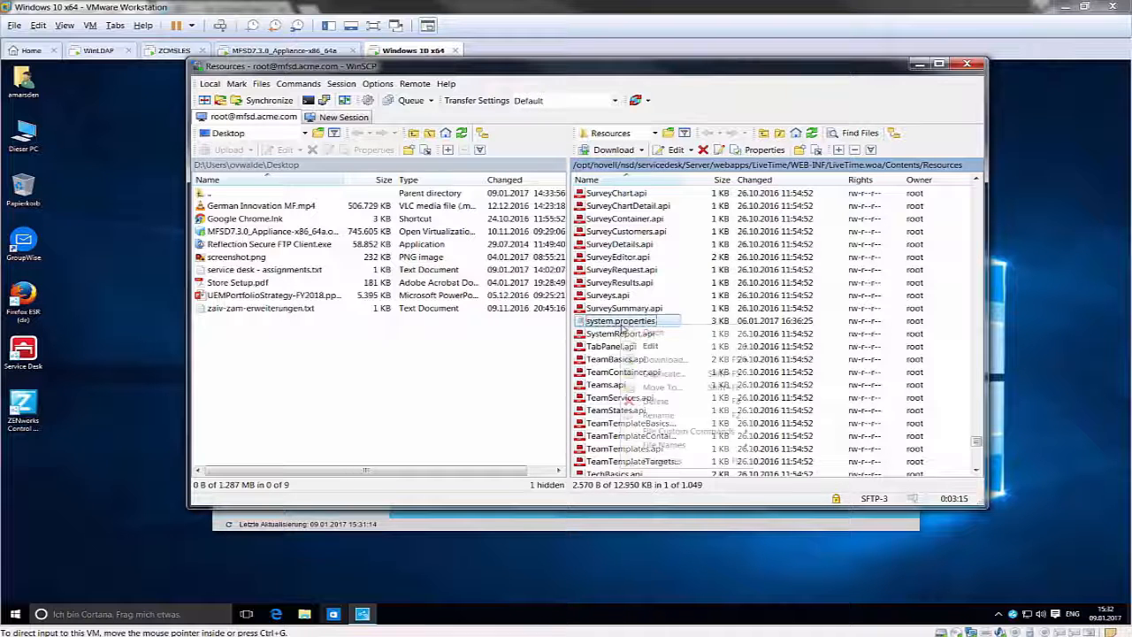
right_click(617, 328)
left_click(658, 346)
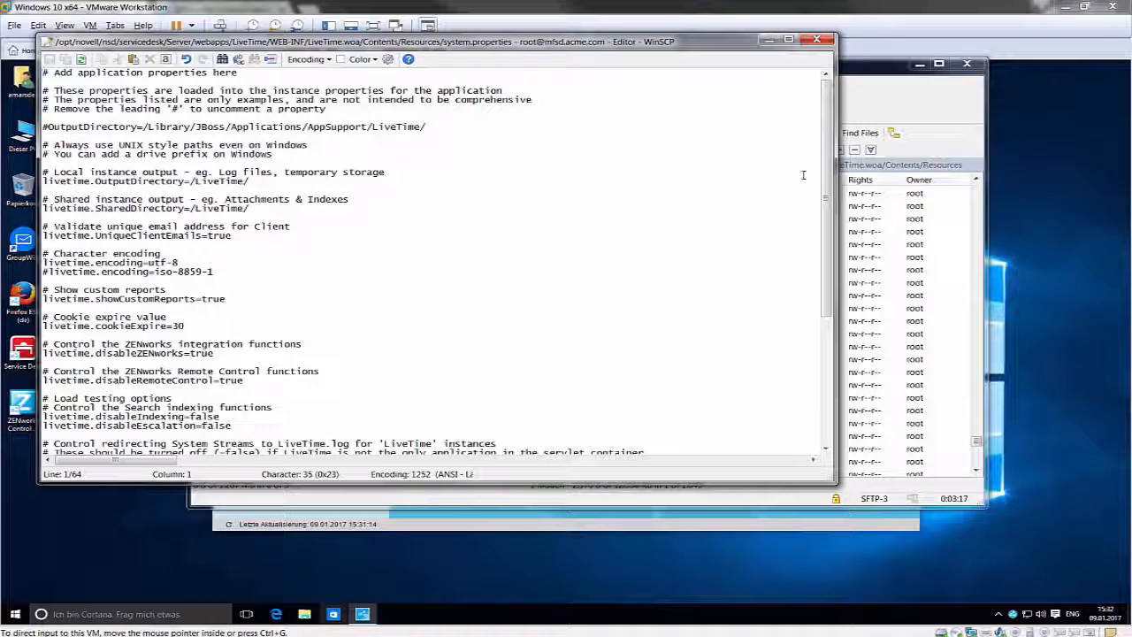
left_click_drag(827, 189, 834, 317)
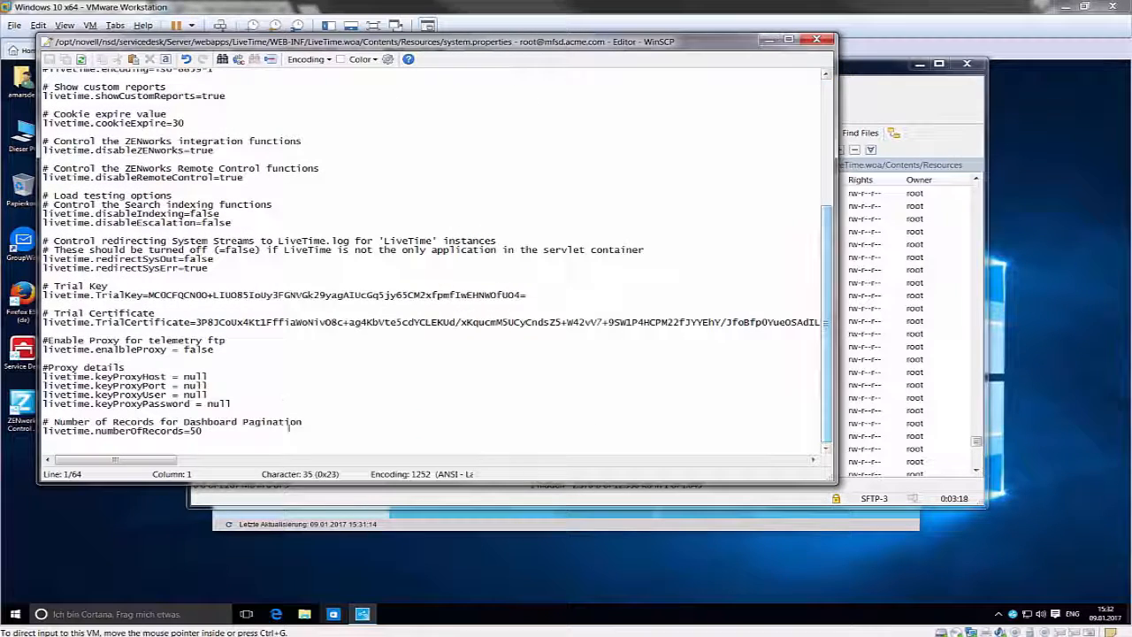
left_click(287, 430)
key("Return")
key("Return")
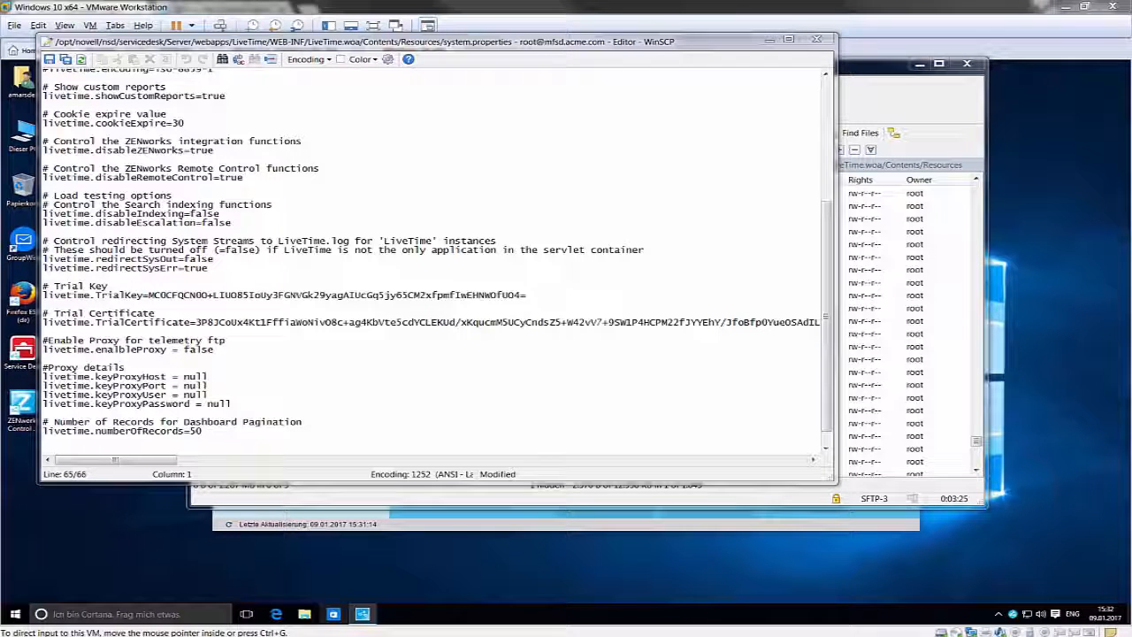
left_click(71, 443)
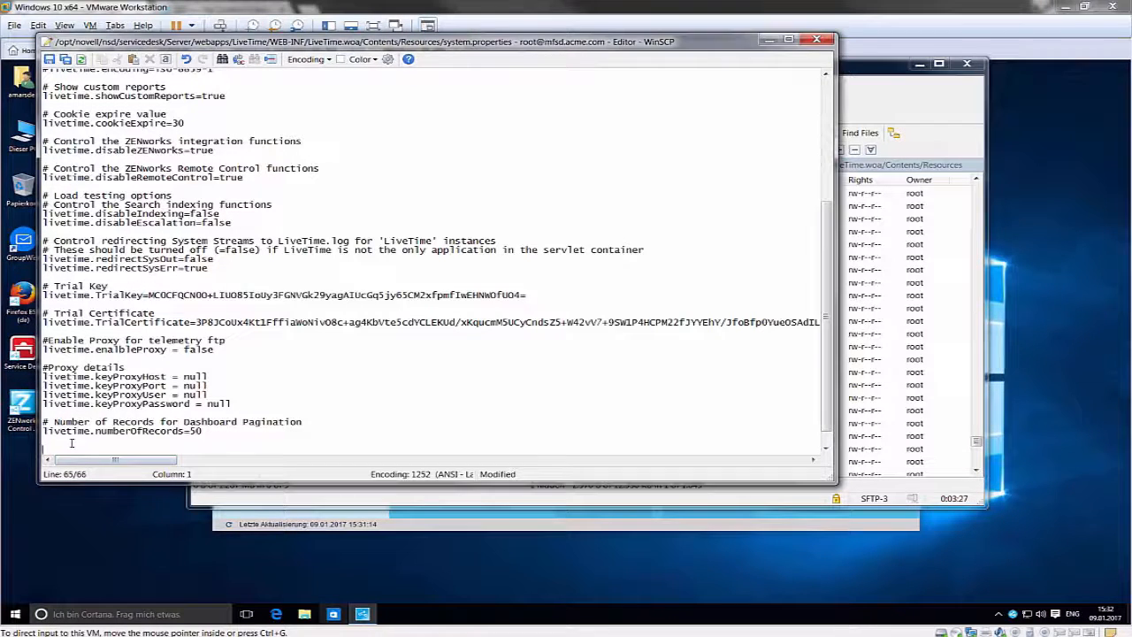
type("livetime.windowsBundleAppWindow=true")
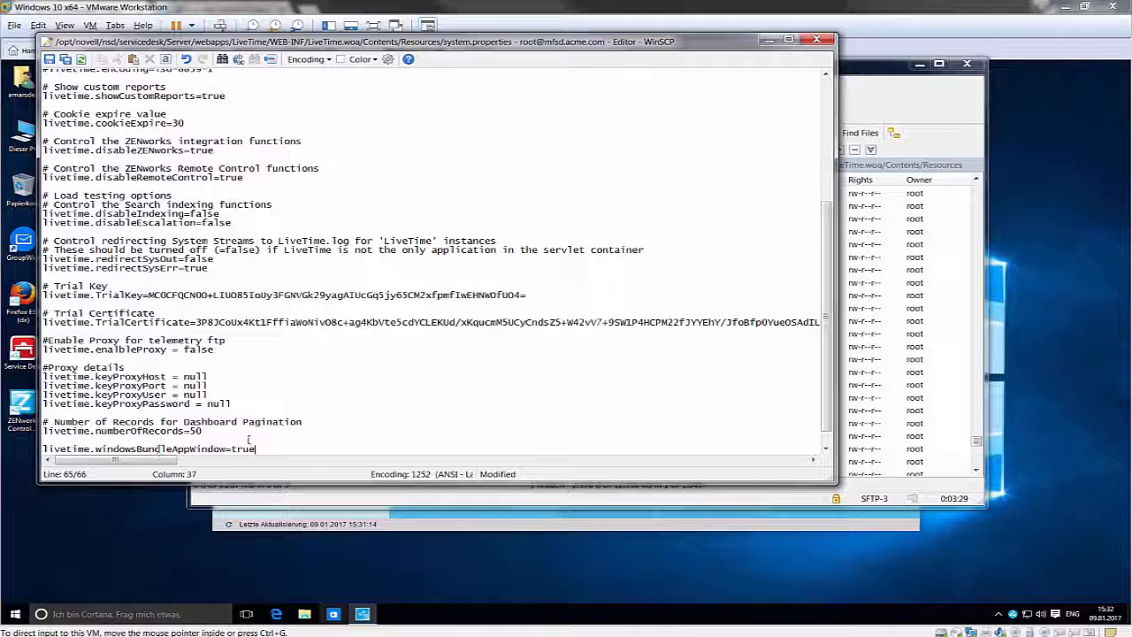
type("livetime.windowsBundleQuickLaunch=false livetime.windowsBundleSystemTray=false livetime.windowsBundleStartMenu=false livetime.windowsBundleDesktop=false")
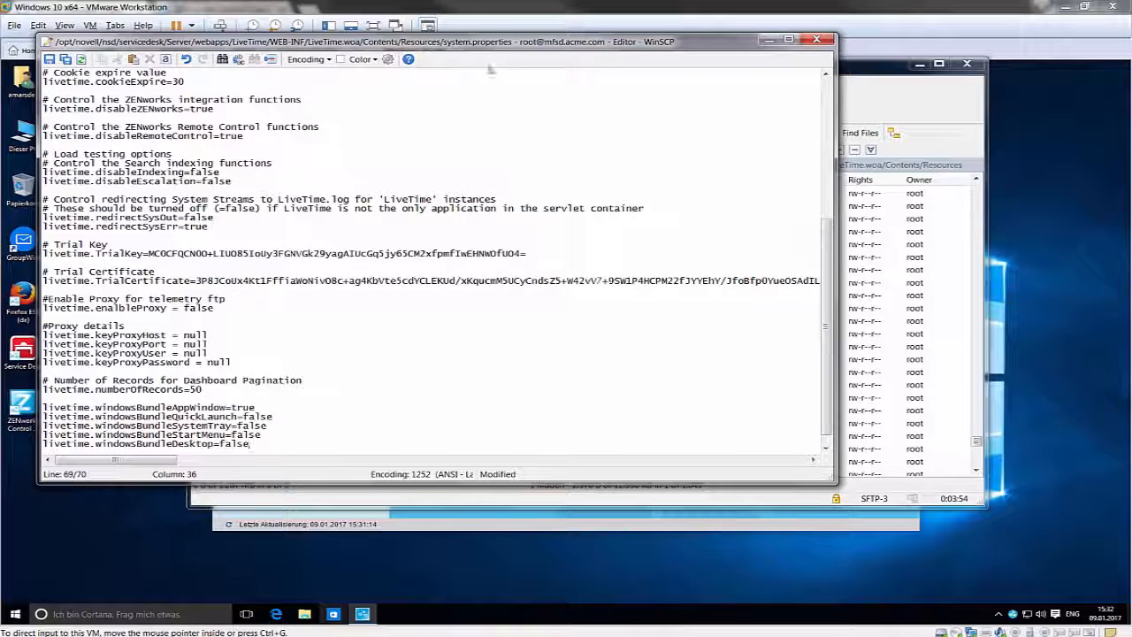
- Save system.properties, then close the editor and end the WinSCP session
key("ctrl+s")
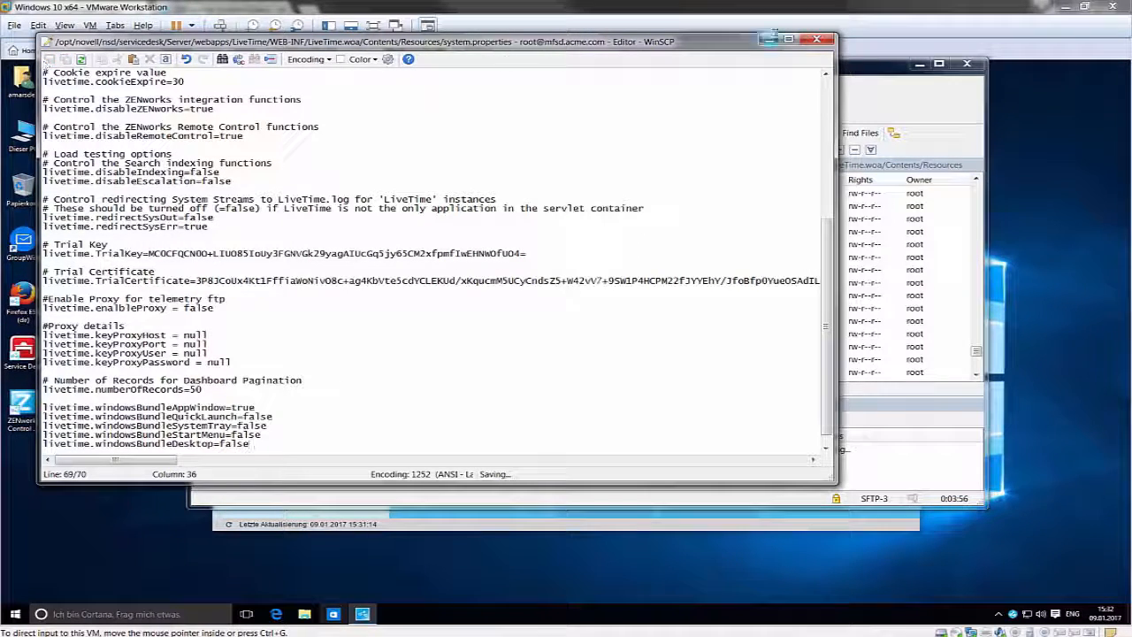
left_click(816, 39)
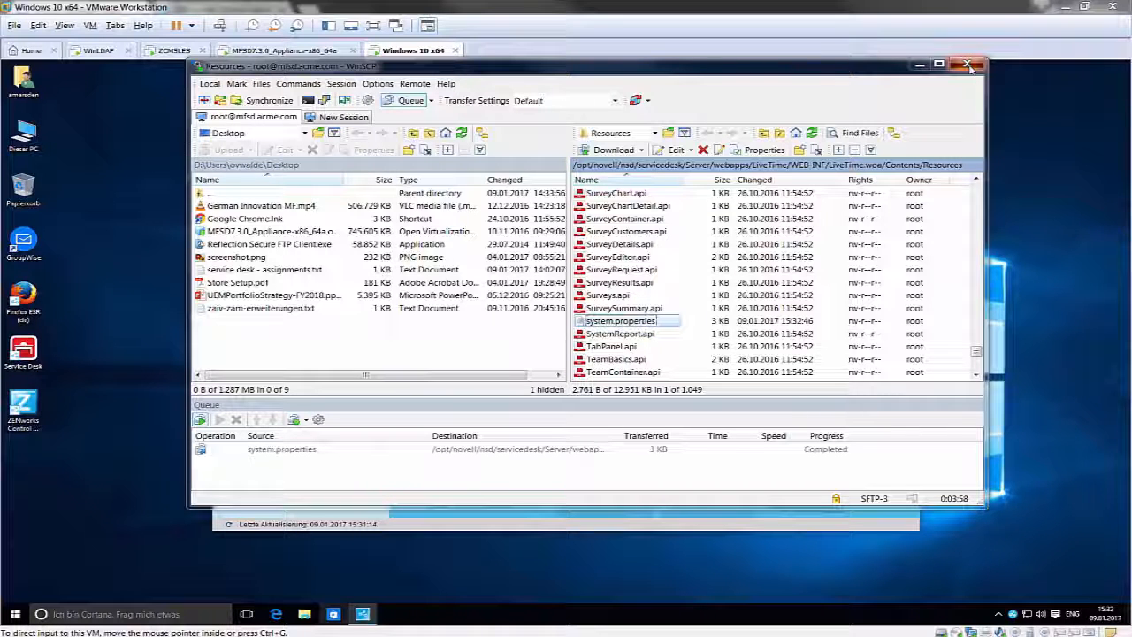
left_click(970, 67)
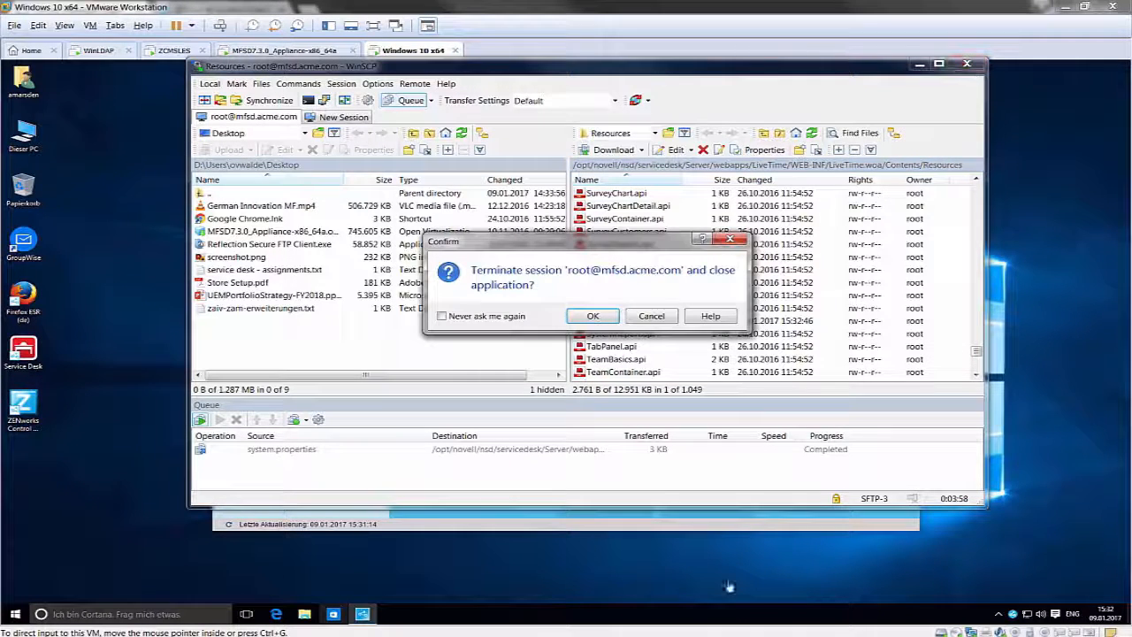
left_click(593, 317)
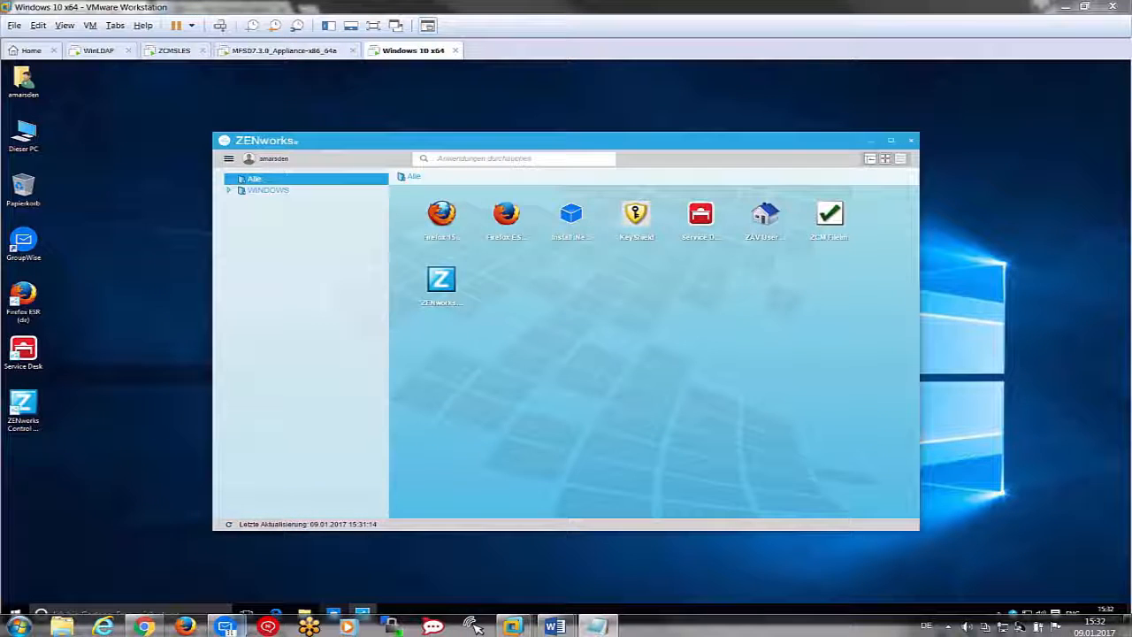
- Stop the Service Desk application services from the appliance console, signing in as root
left_click(285, 50)
left_click(379, 144)
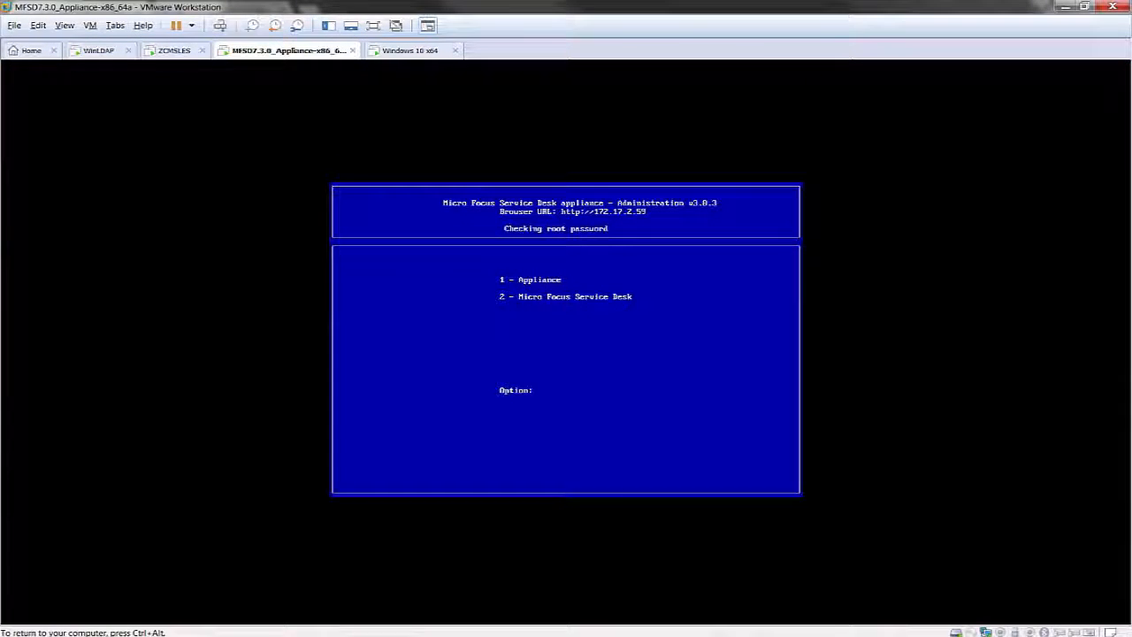
type("1")
key("Return")
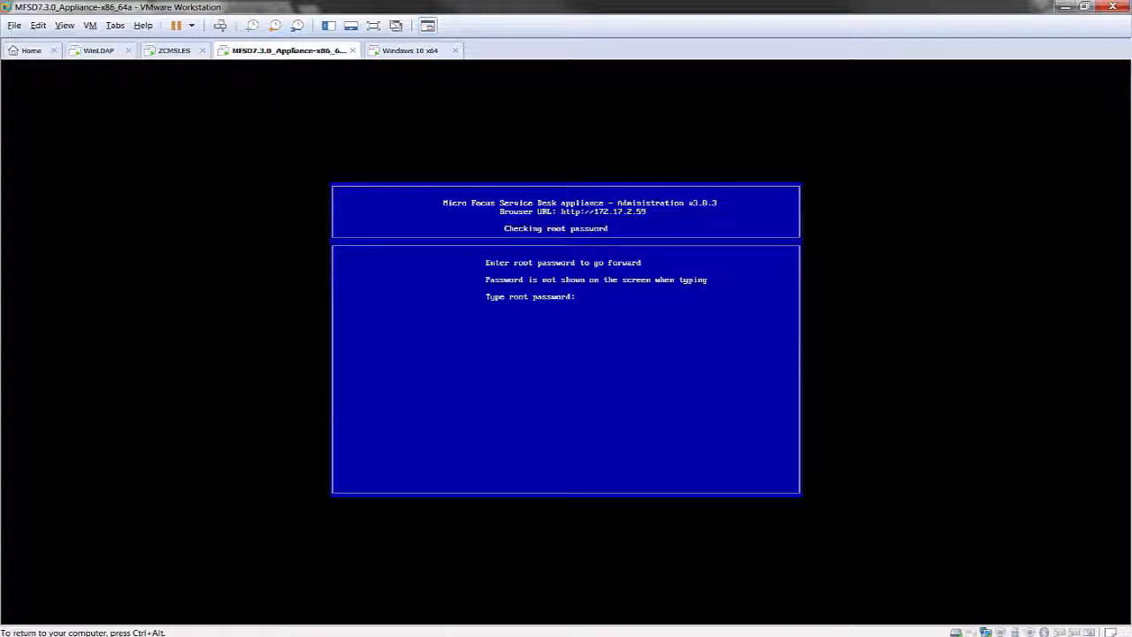
key("Return")
type("1")
key("Return")
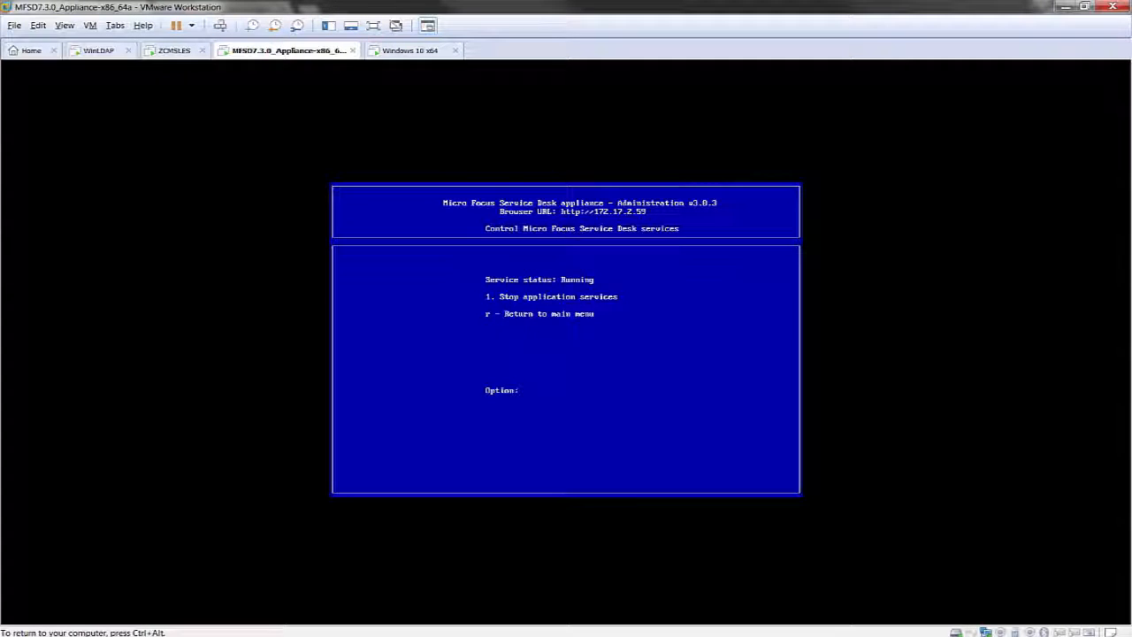
type("1")
key("Return")
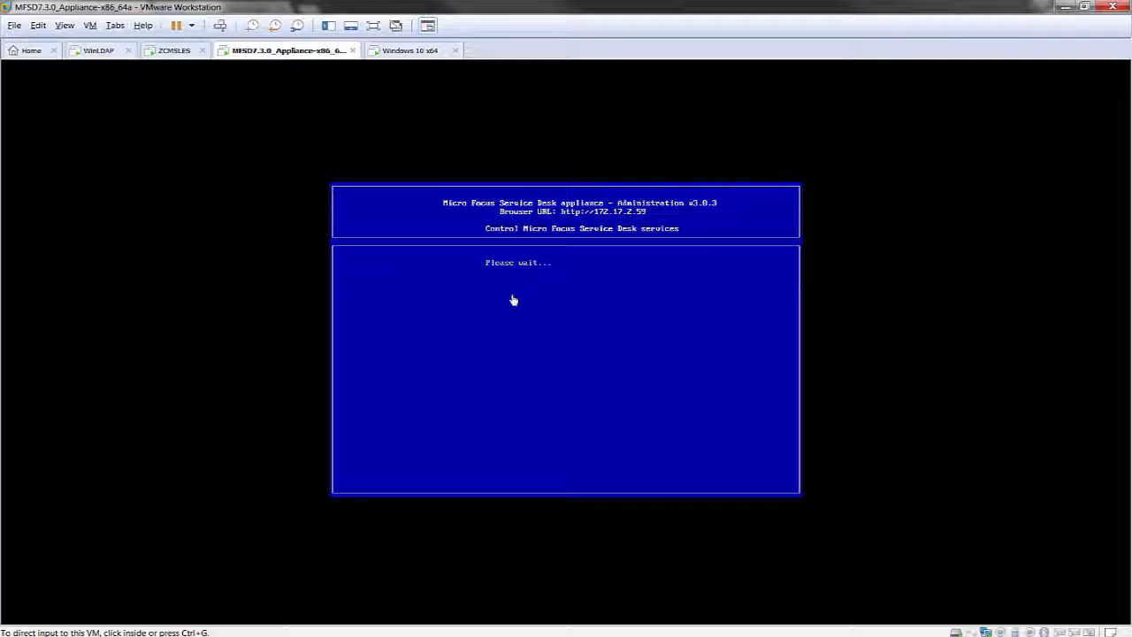
- Start the application services again and return to the Service Desk login page
left_click(513, 300)
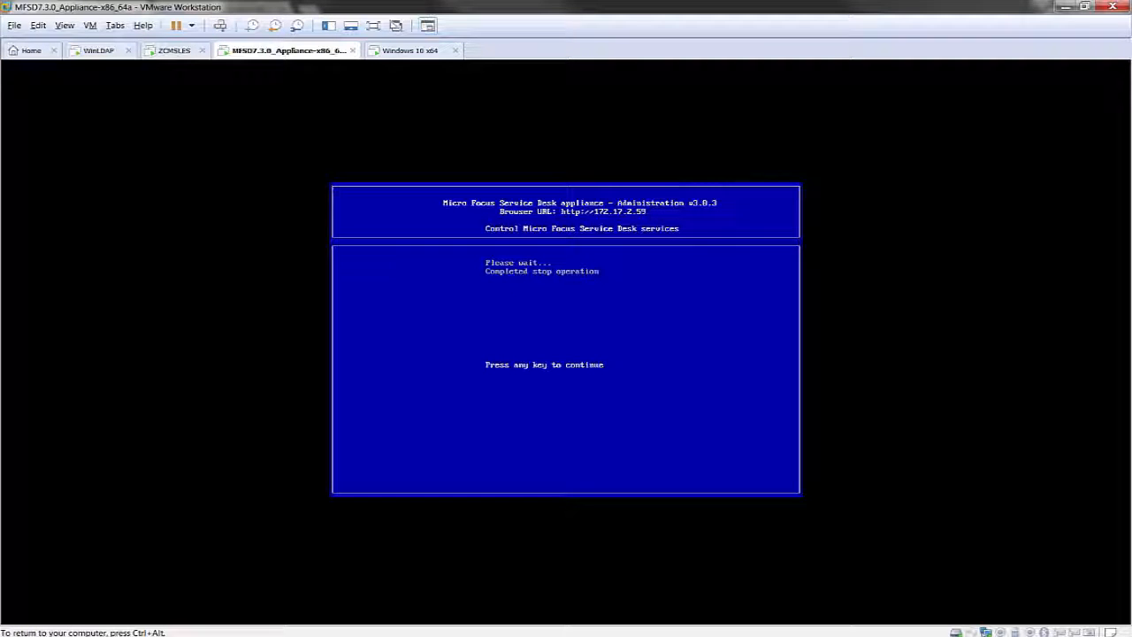
key("Return")
type("1")
key("Return")
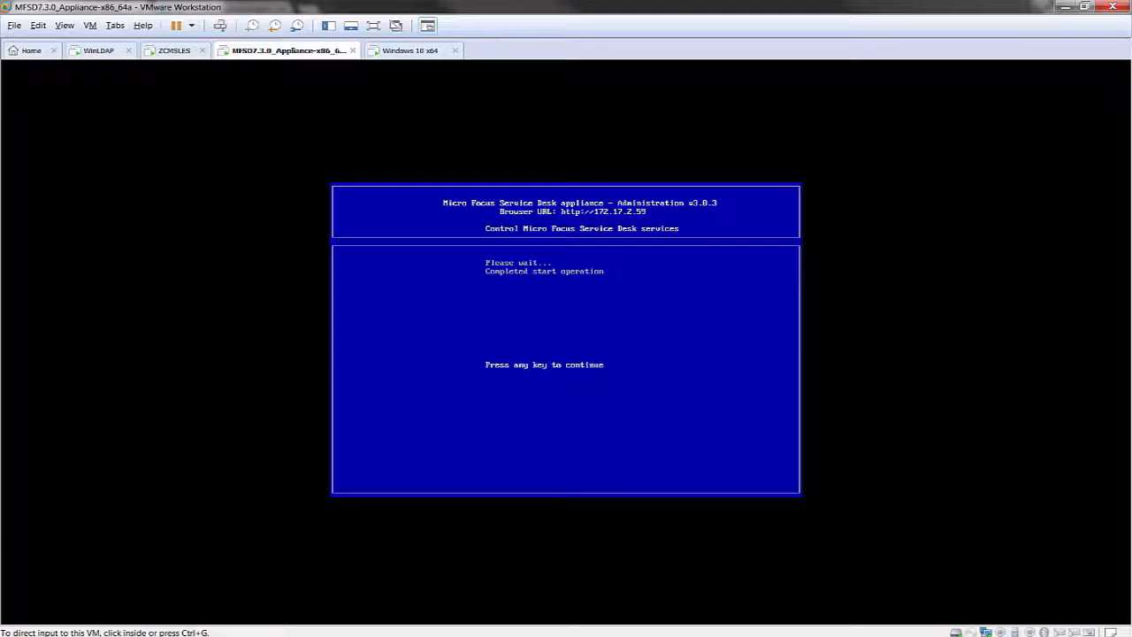
mouse_move(232, 630)
left_click(146, 626)
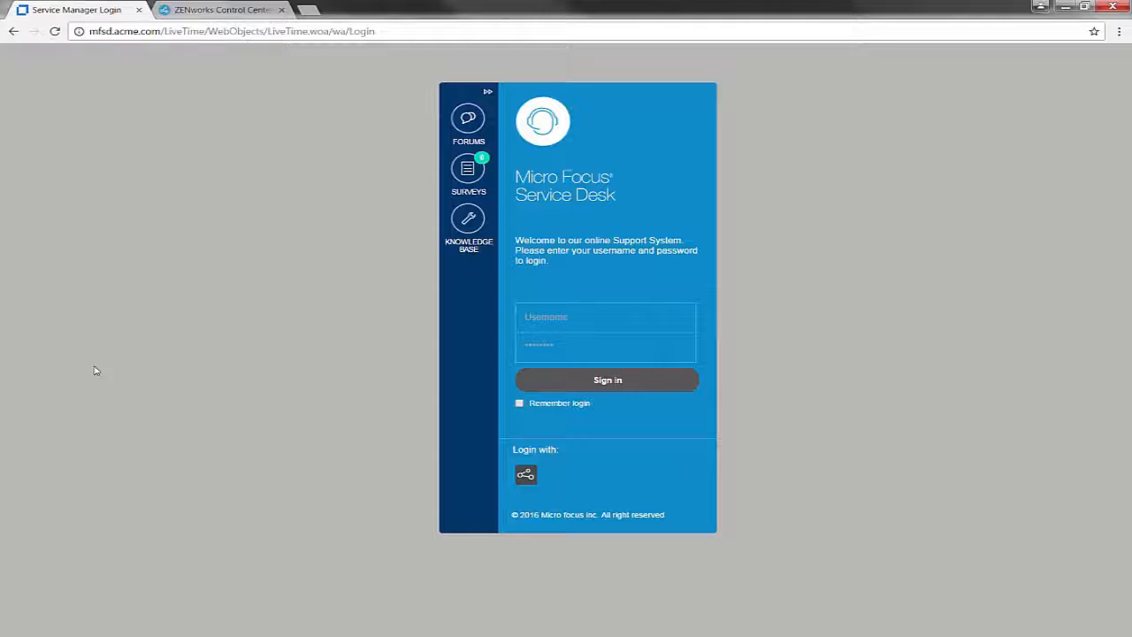
- Sign in to Service Desk with the administrator account and password
left_click(582, 320)
type("rh")
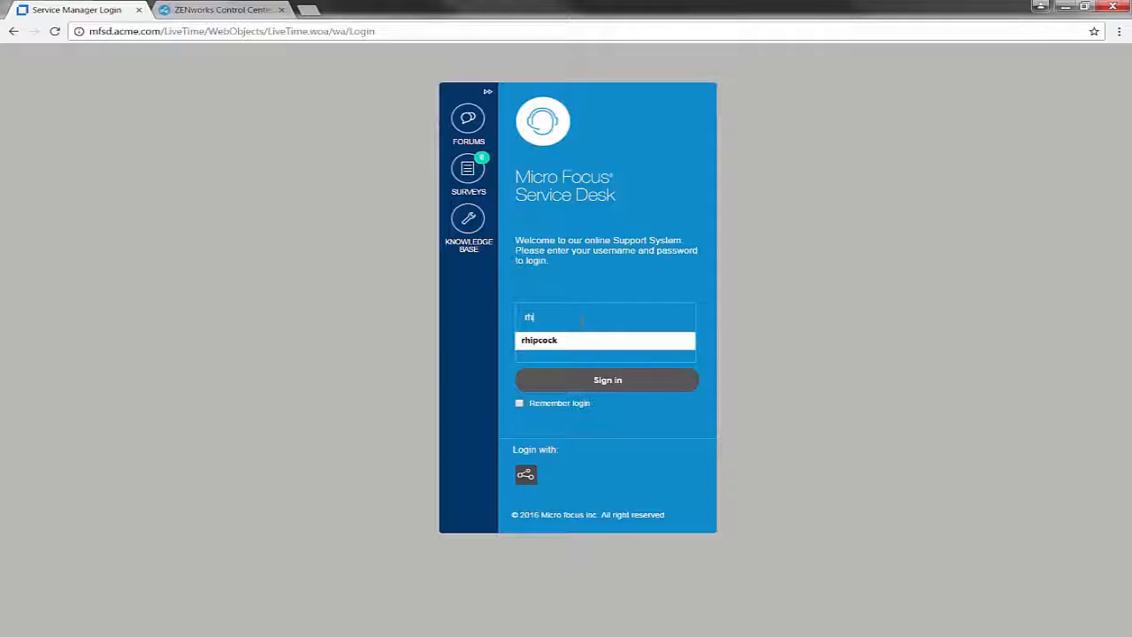
key("Down")
key("Tab")
type("••••••")
key("Return")
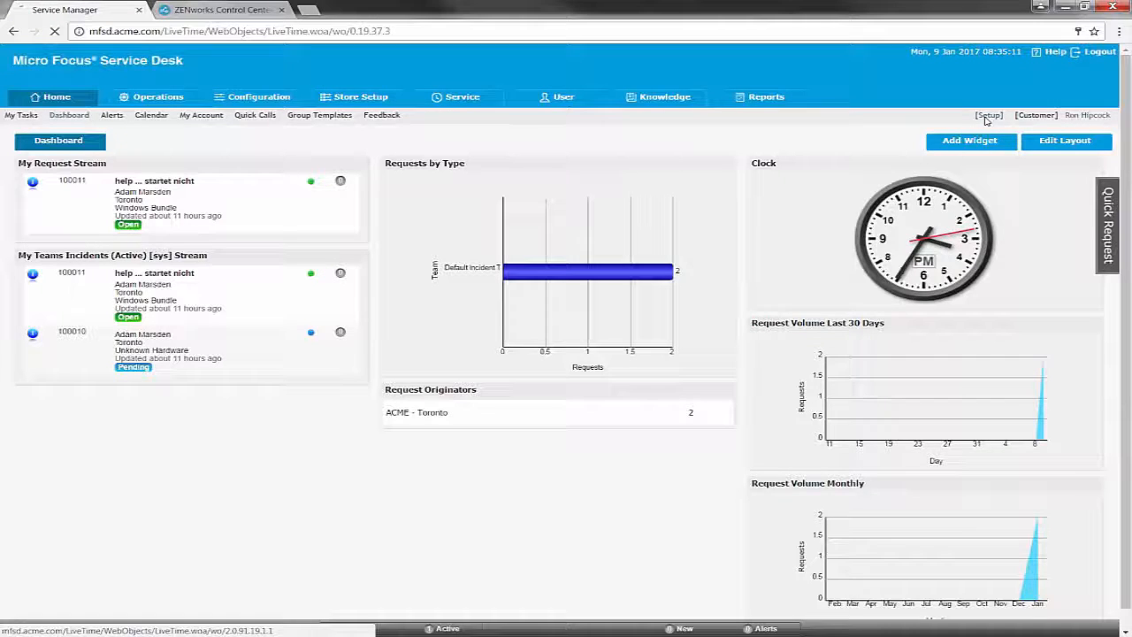
- Turn Enable ZENworks Store on under Setup > ZENworks > Store
left_click(988, 116)
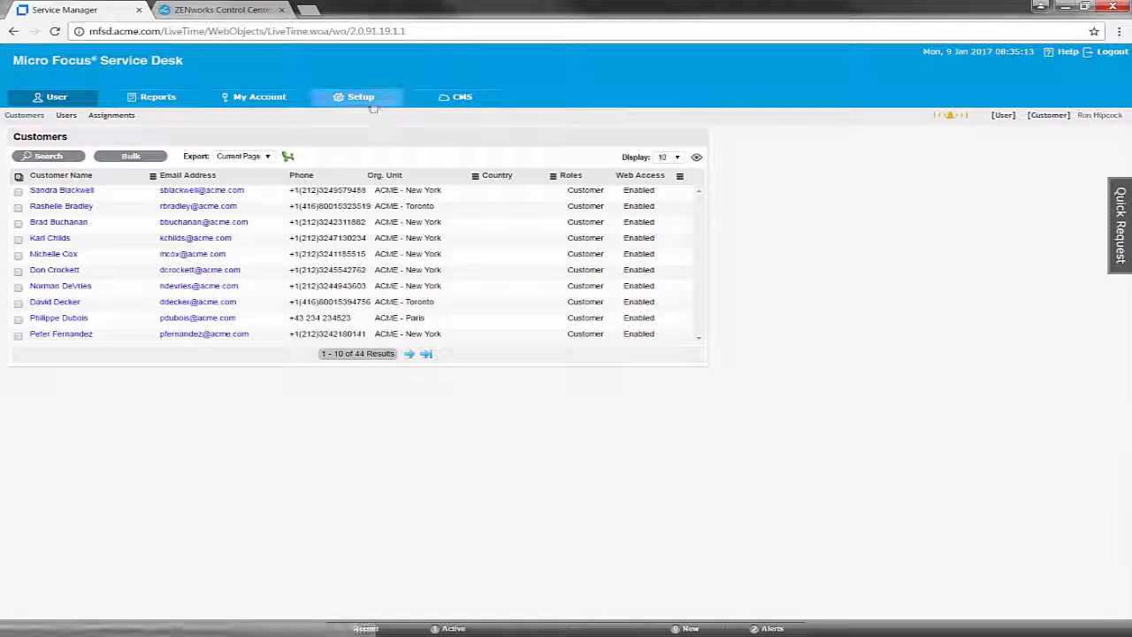
left_click(372, 102)
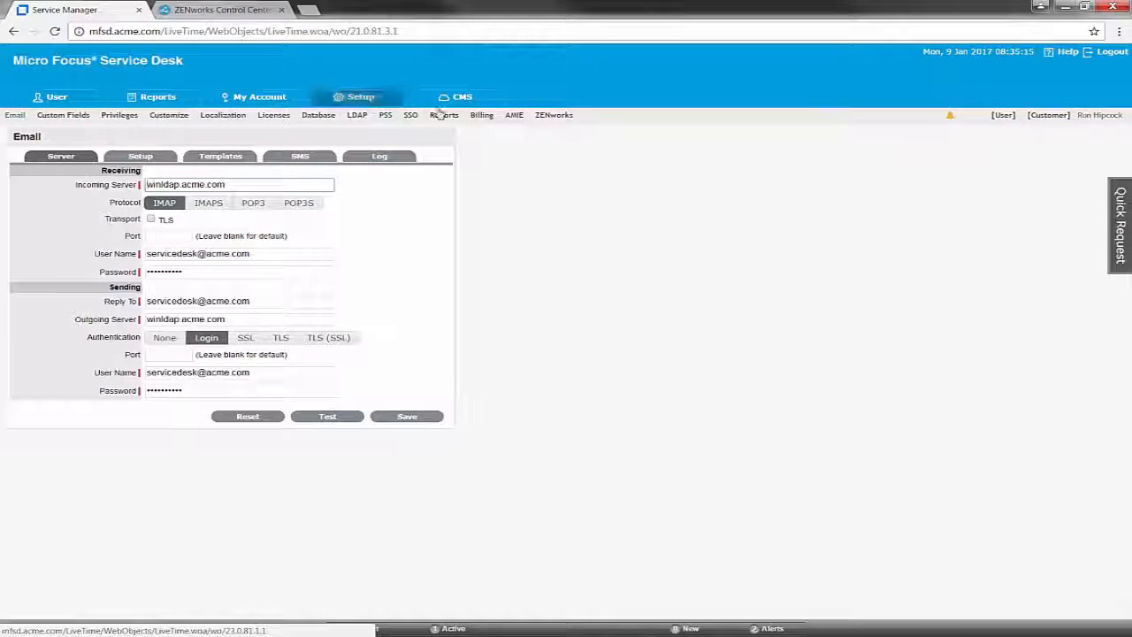
left_click(552, 115)
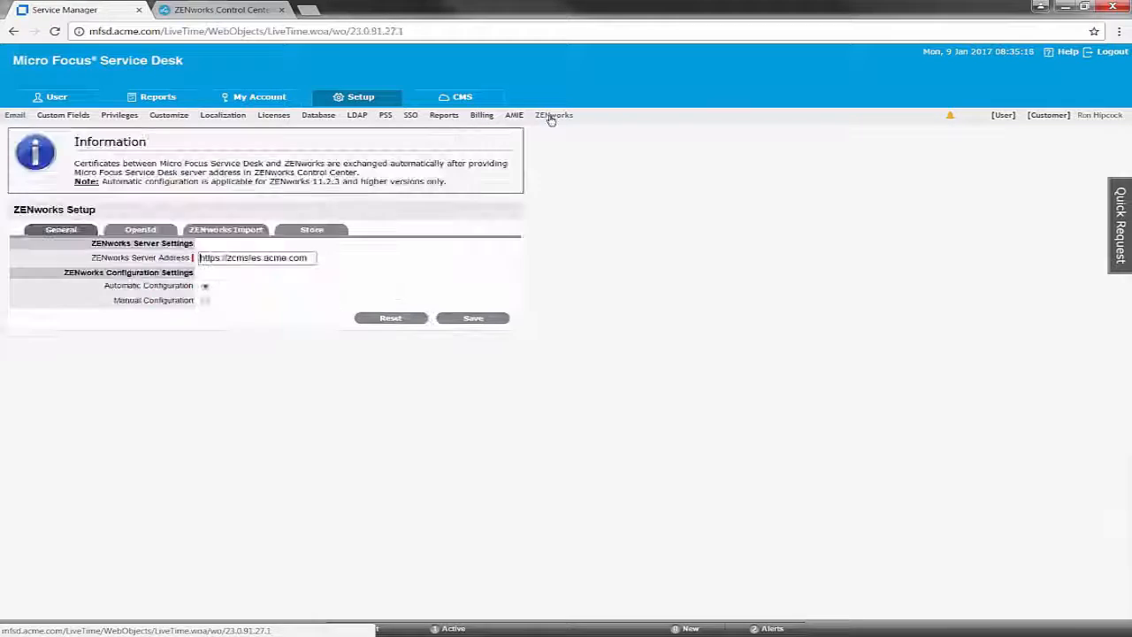
left_click(322, 230)
left_click(196, 187)
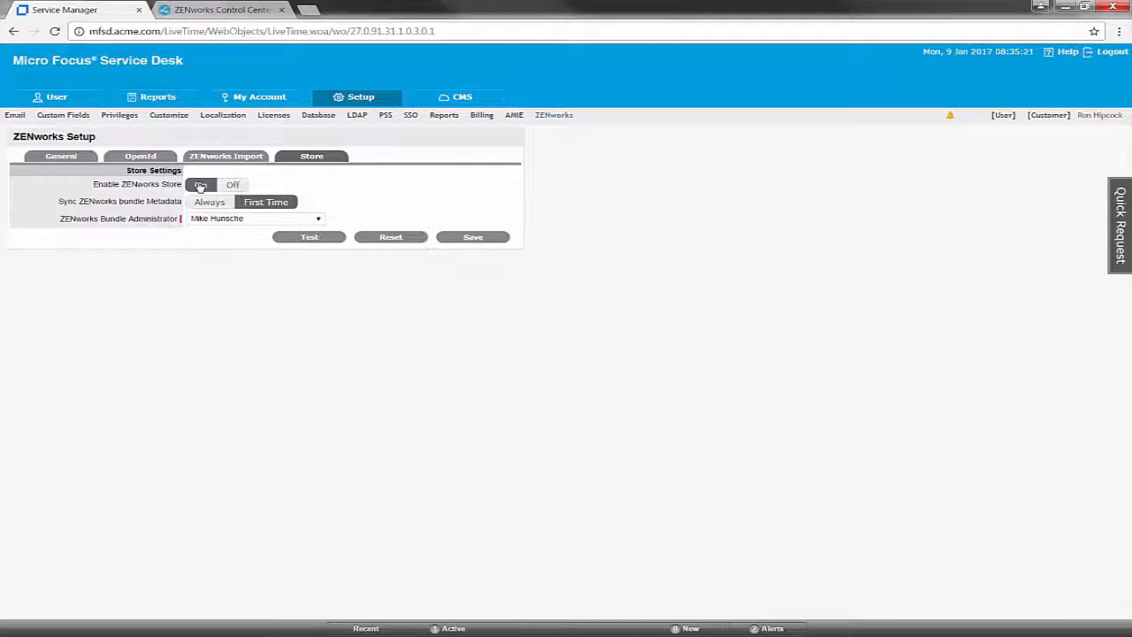
- Review the Bundle Administrator dropdown and close it unchanged
left_click(291, 219)
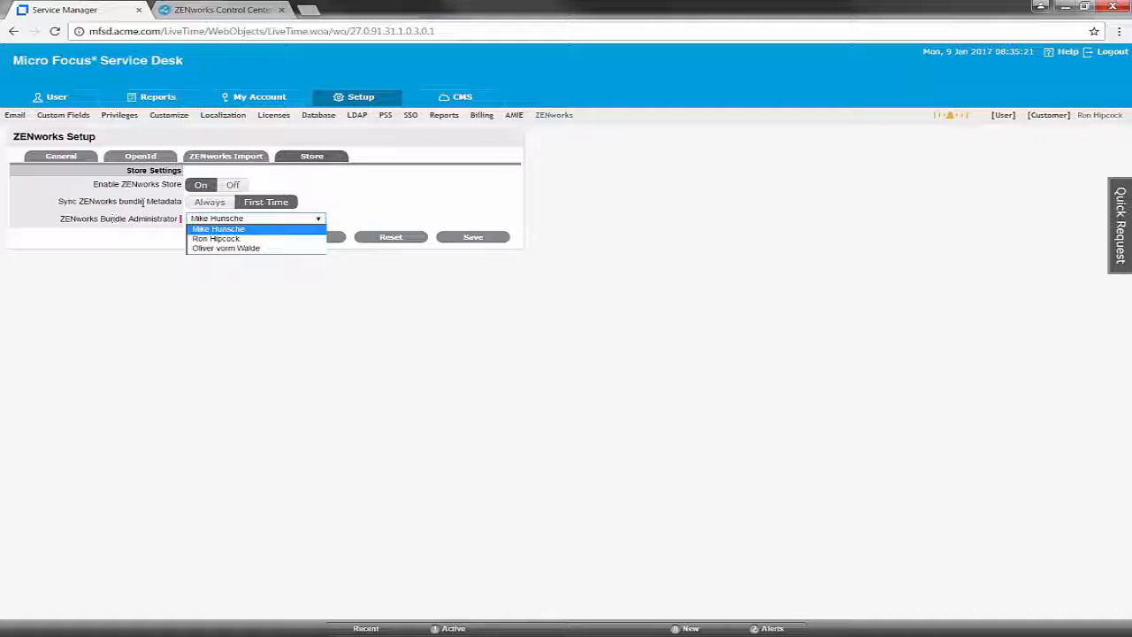
left_click(661, 384)
mouse_move(140, 609)
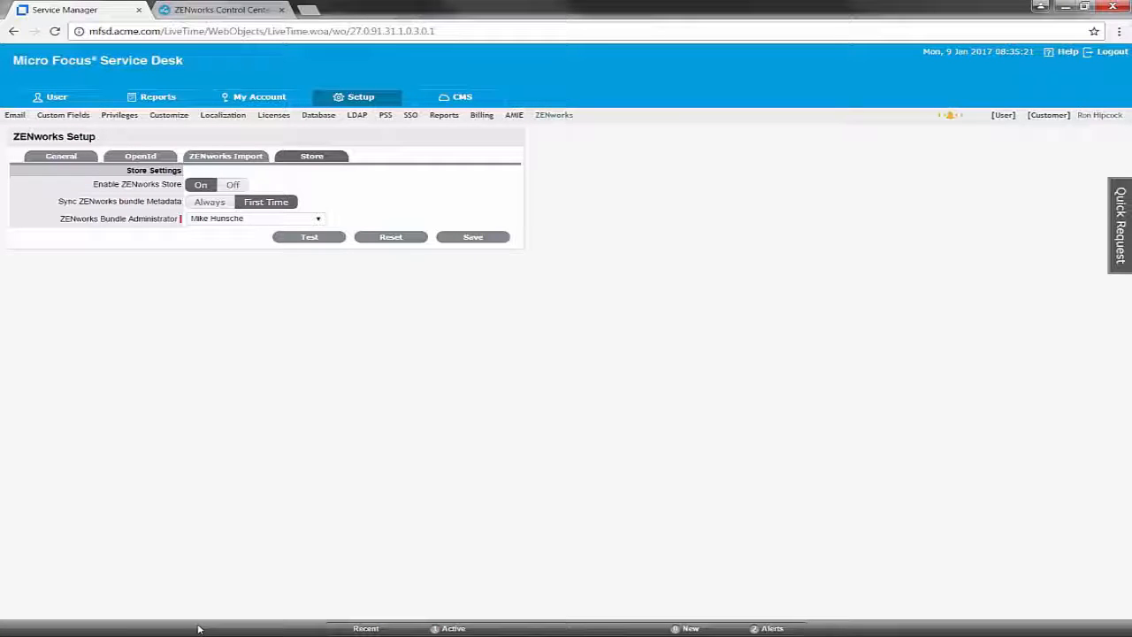
mouse_move(475, 633)
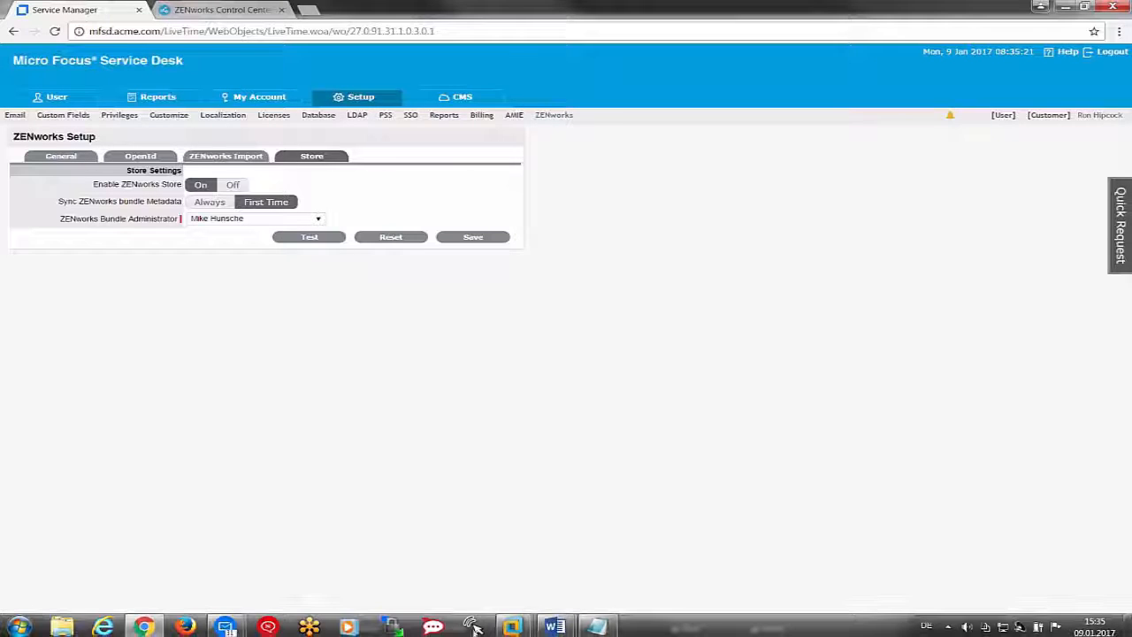
left_click(514, 627)
- Create user 'bundle admin' (logon bundleadmin) in the IT unit with a never-expiring password
left_click(355, 550)
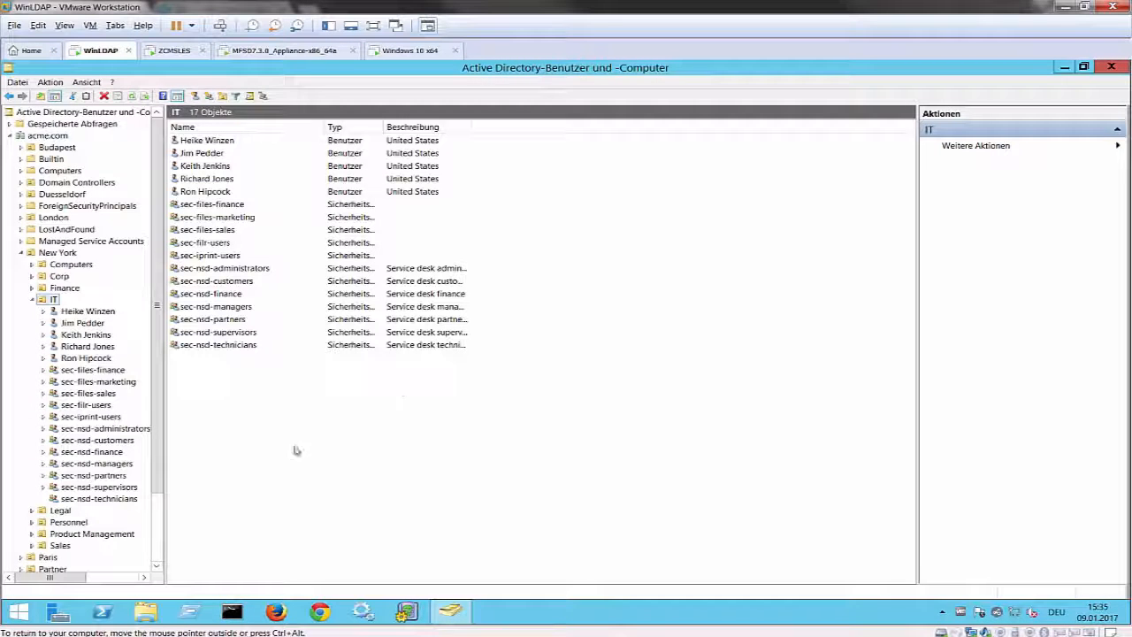
right_click(53, 300)
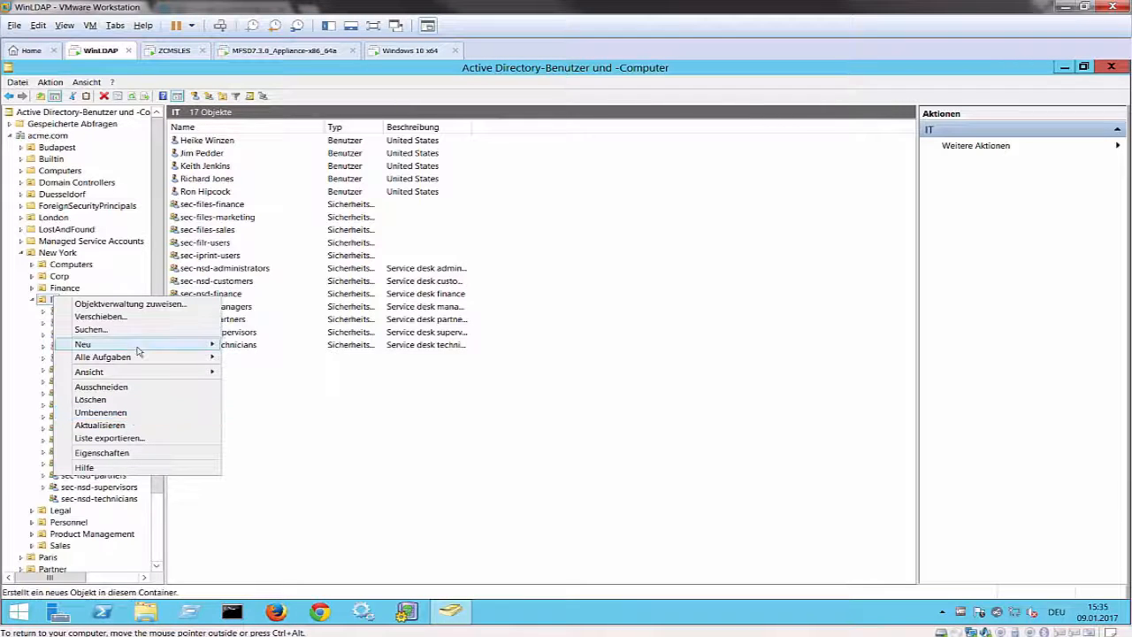
mouse_move(137, 352)
left_click(270, 444)
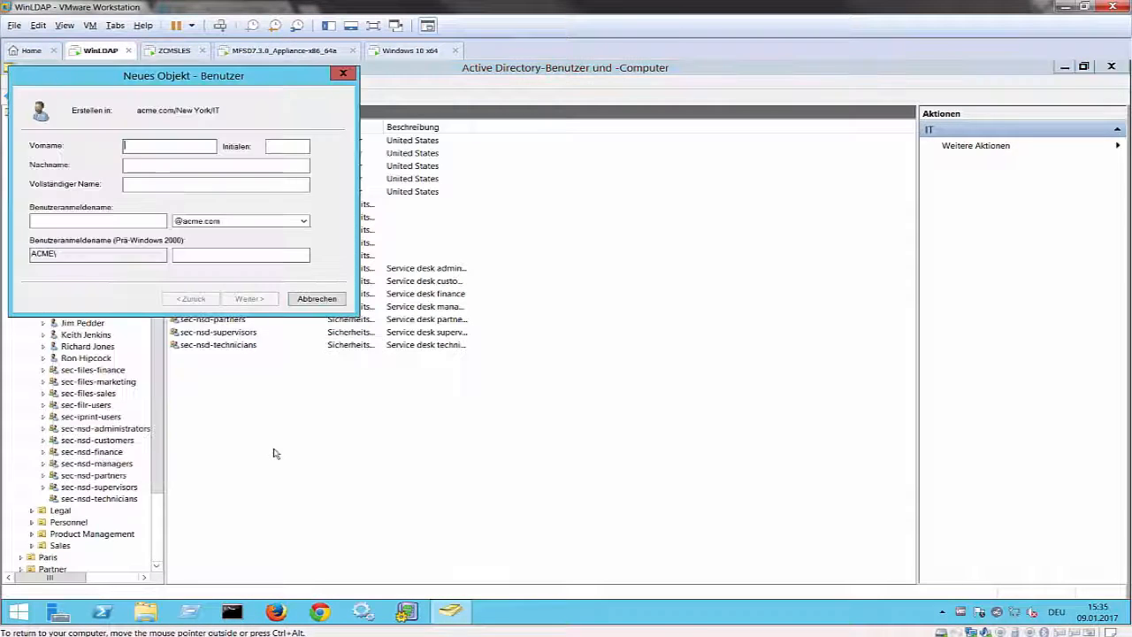
type("bundl")
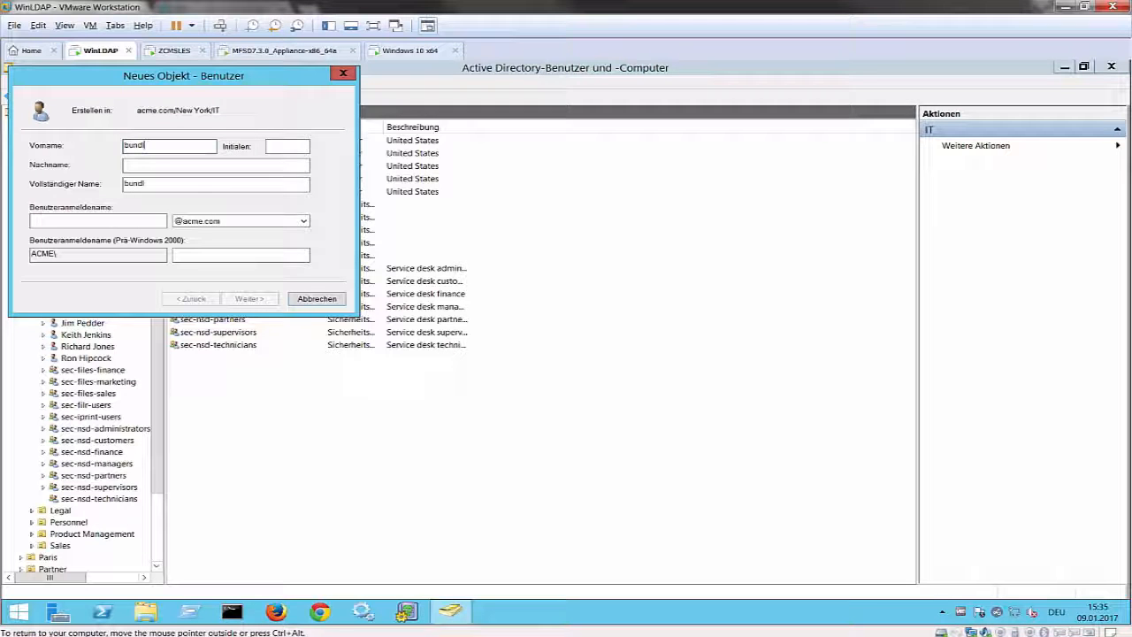
type("e")
key("Tab")
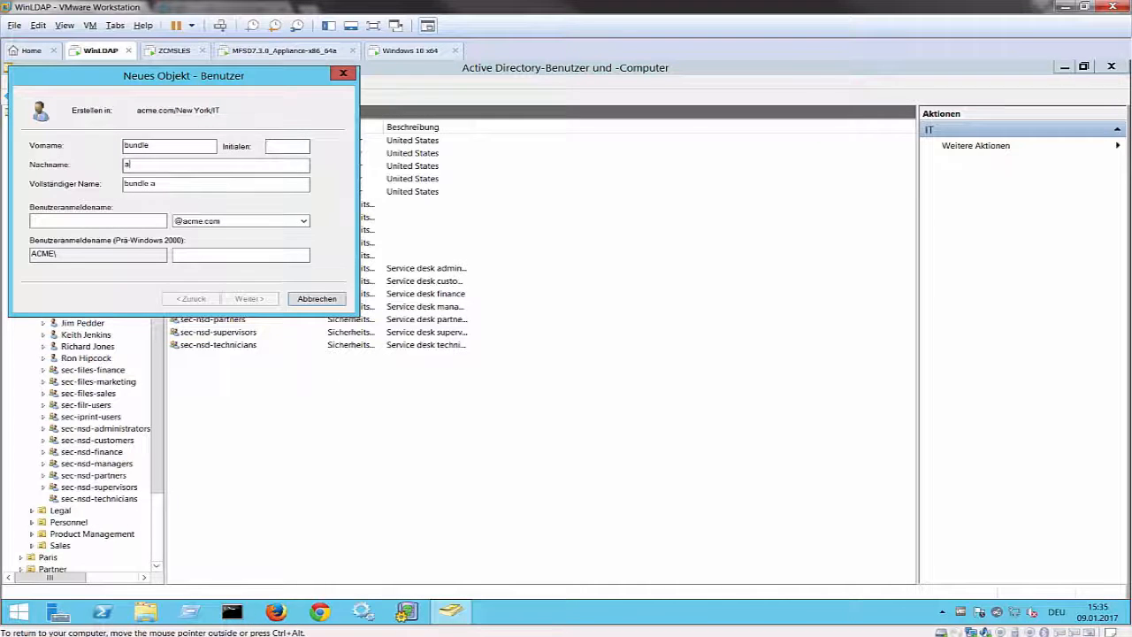
key("Tab")
key("Tab")
type("bun")
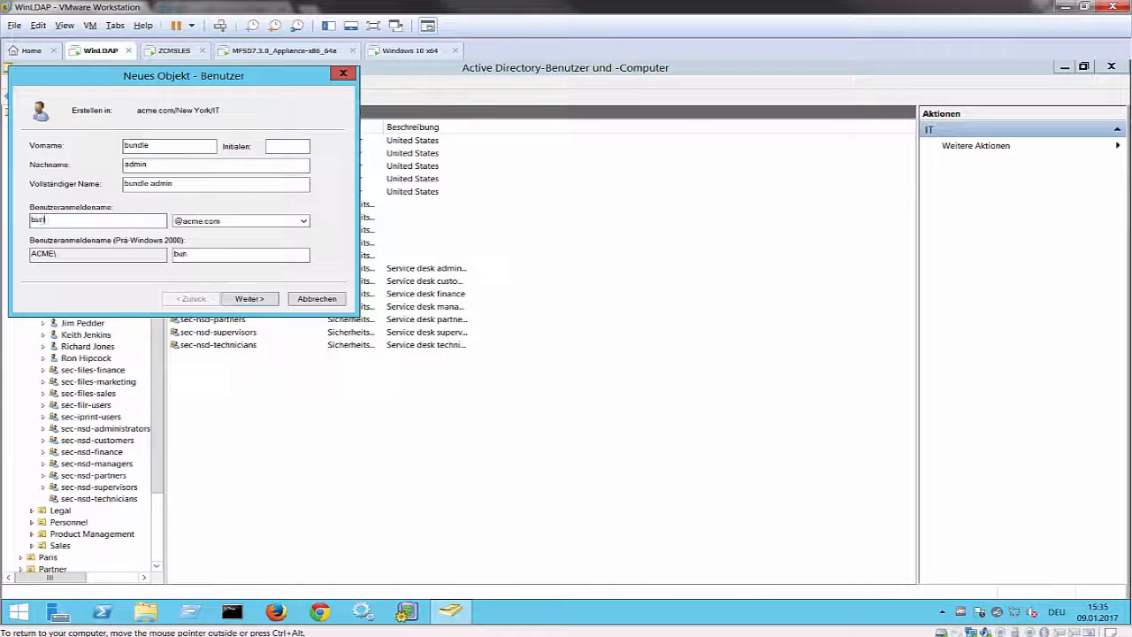
type("dleadmin")
key("Return")
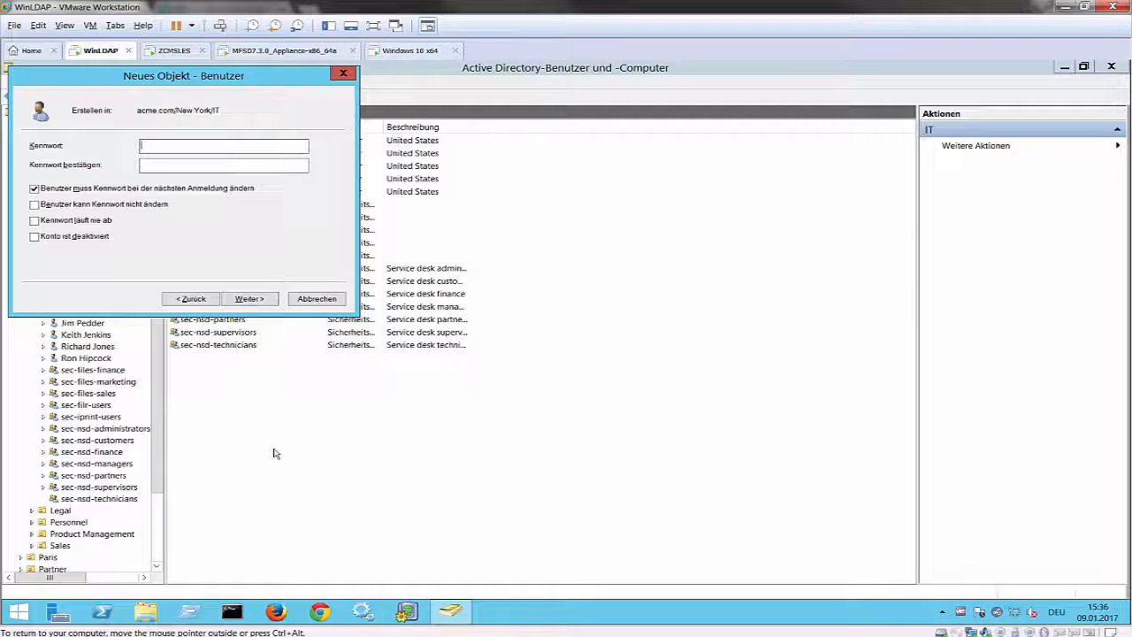
type("******")
key("Tab")
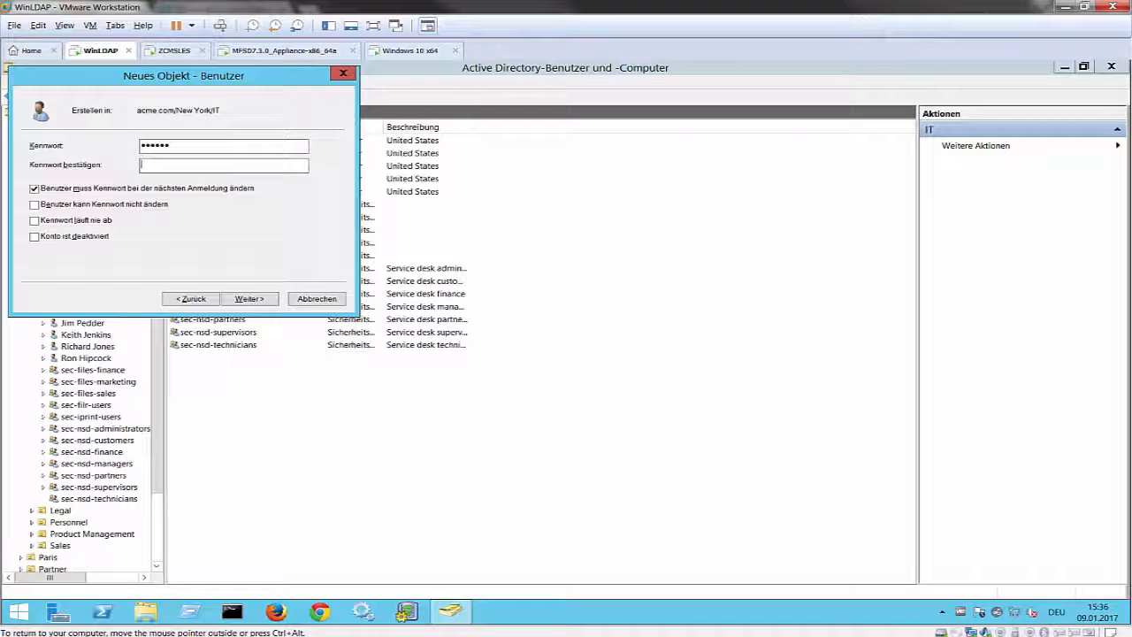
type("******")
key("Tab")
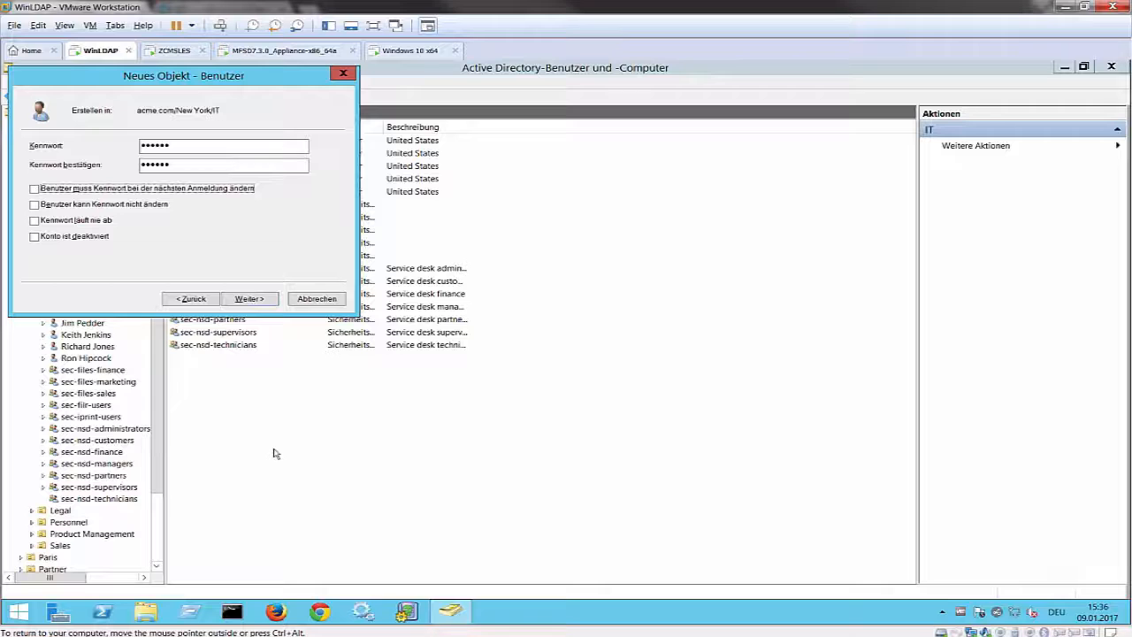
left_click(106, 222)
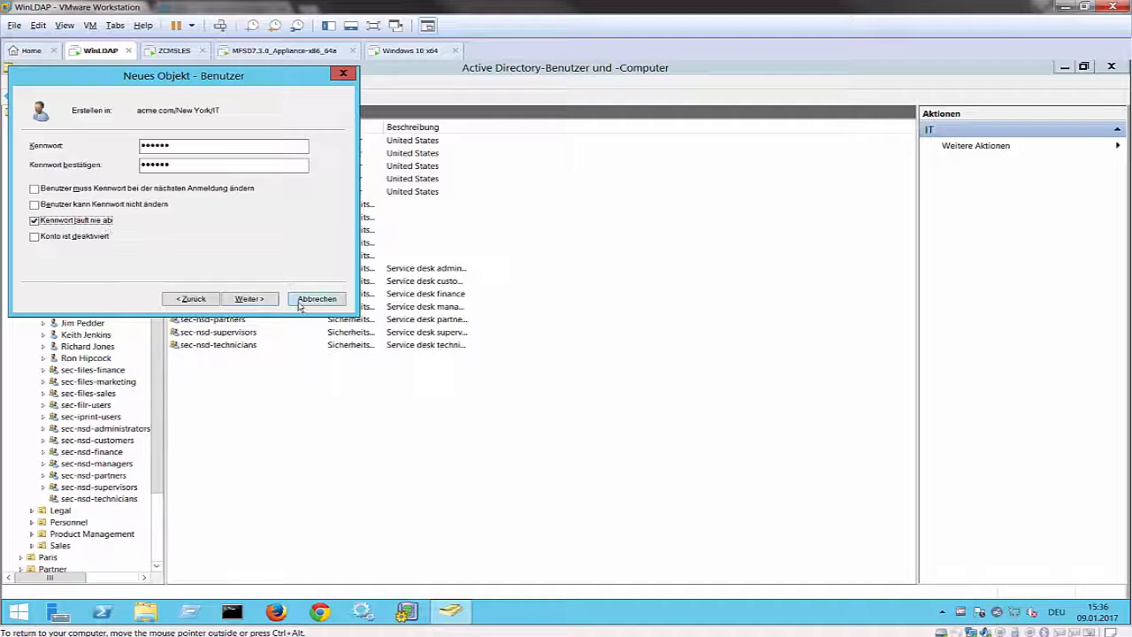
left_click(267, 299)
left_click(267, 299)
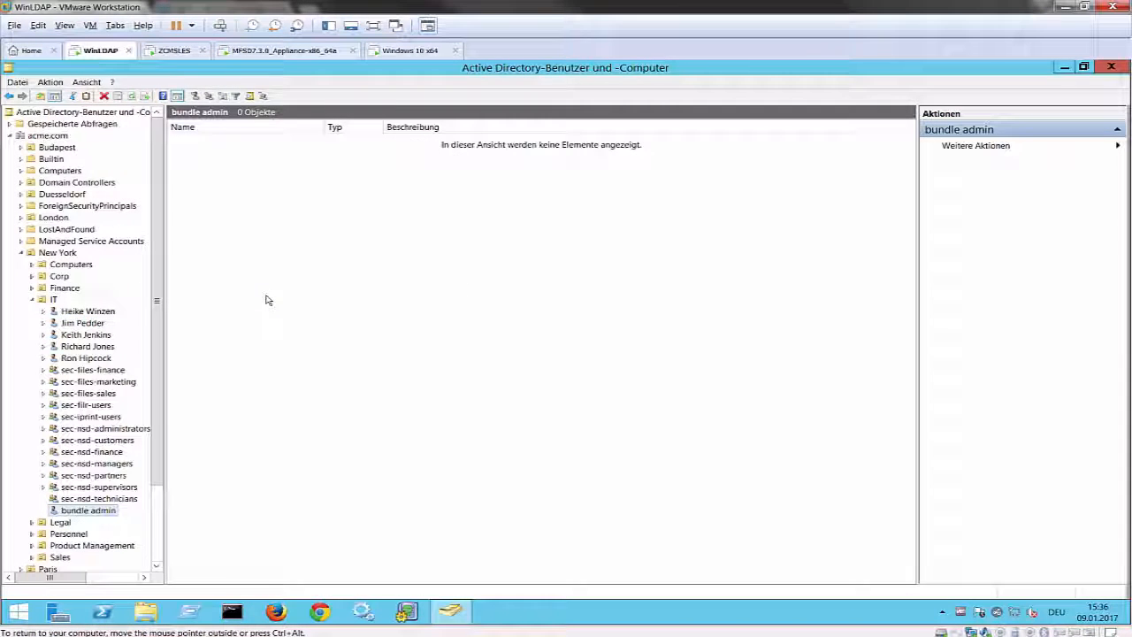
- Fill in bundle admin's e-mail and add the account to the sec-nsd-administrators group
right_click(98, 511)
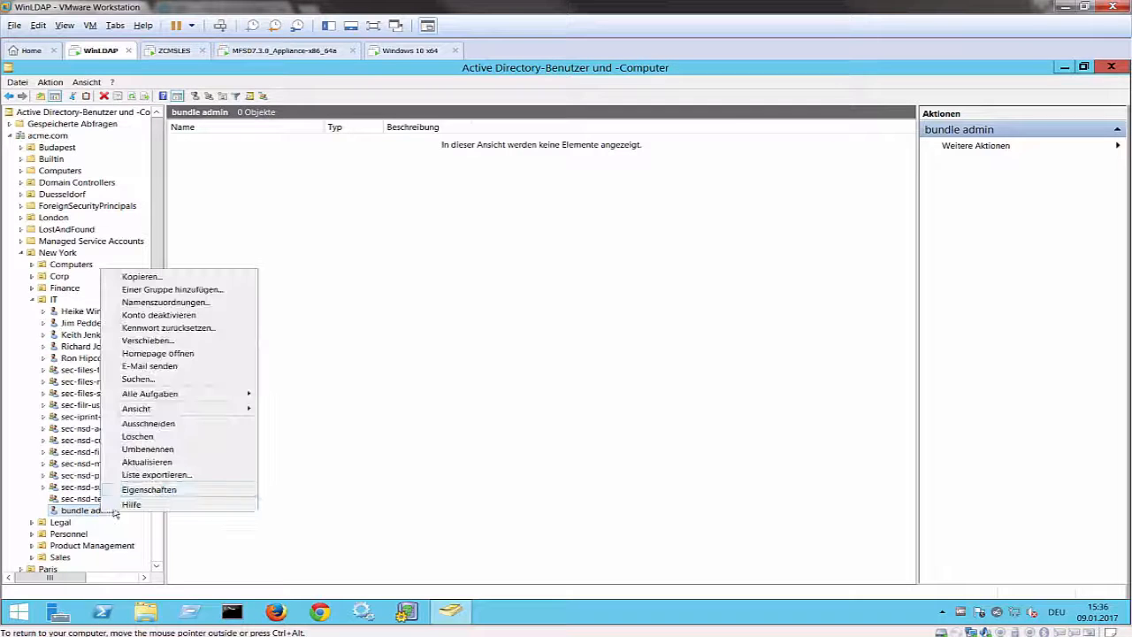
left_click(133, 494)
left_click(531, 369)
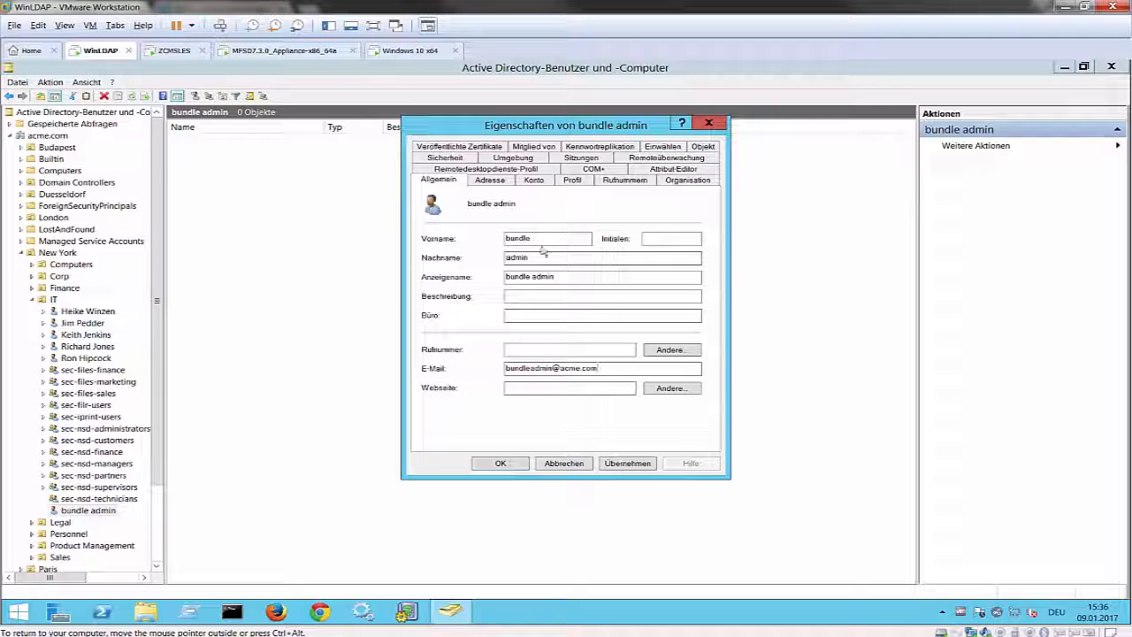
left_click(534, 146)
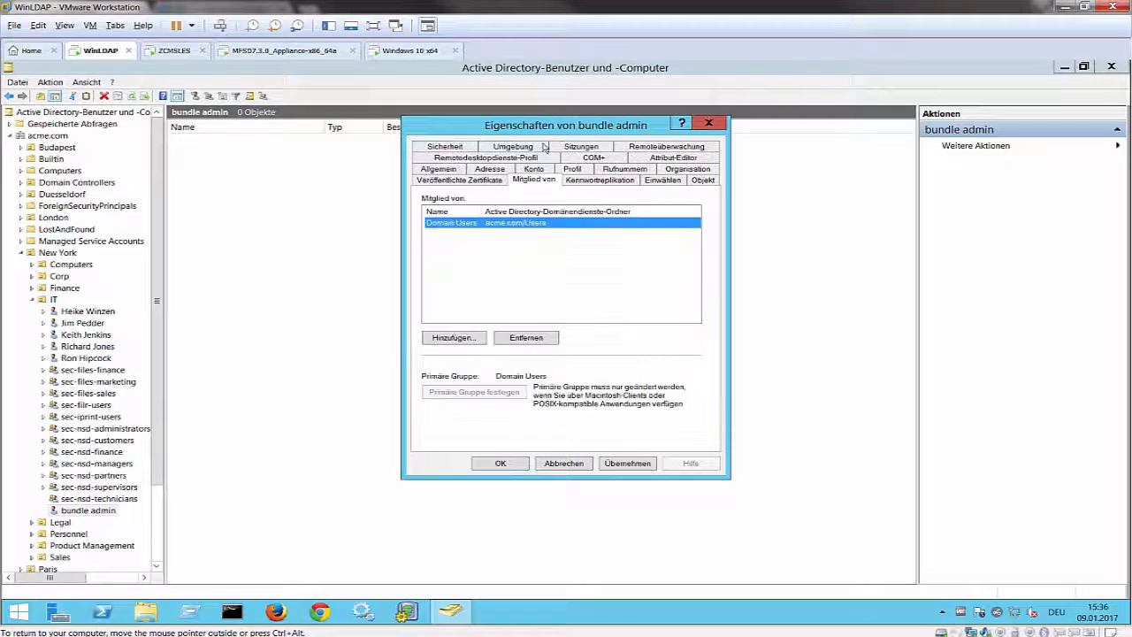
left_click(465, 341)
type("sec")
key("Return")
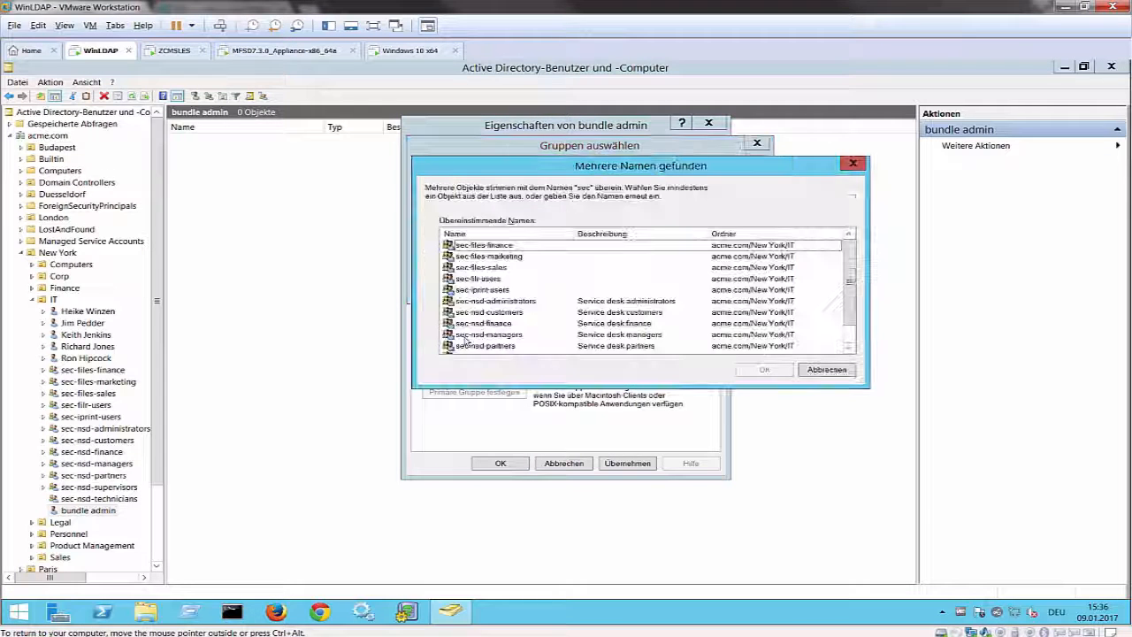
left_click(495, 301)
left_click(764, 370)
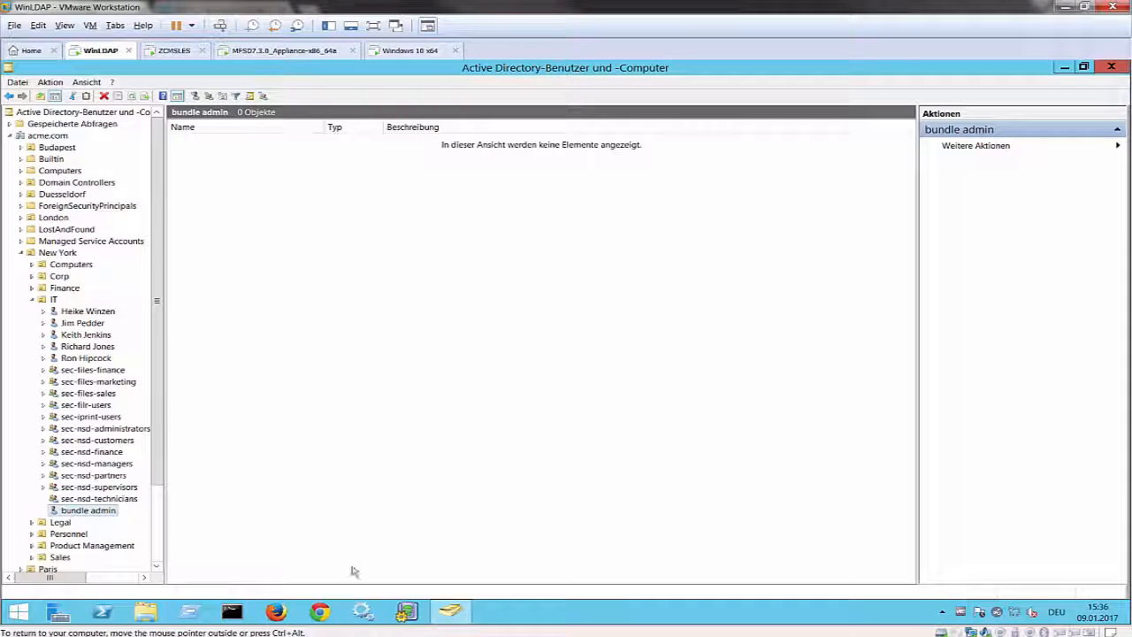
mouse_move(146, 632)
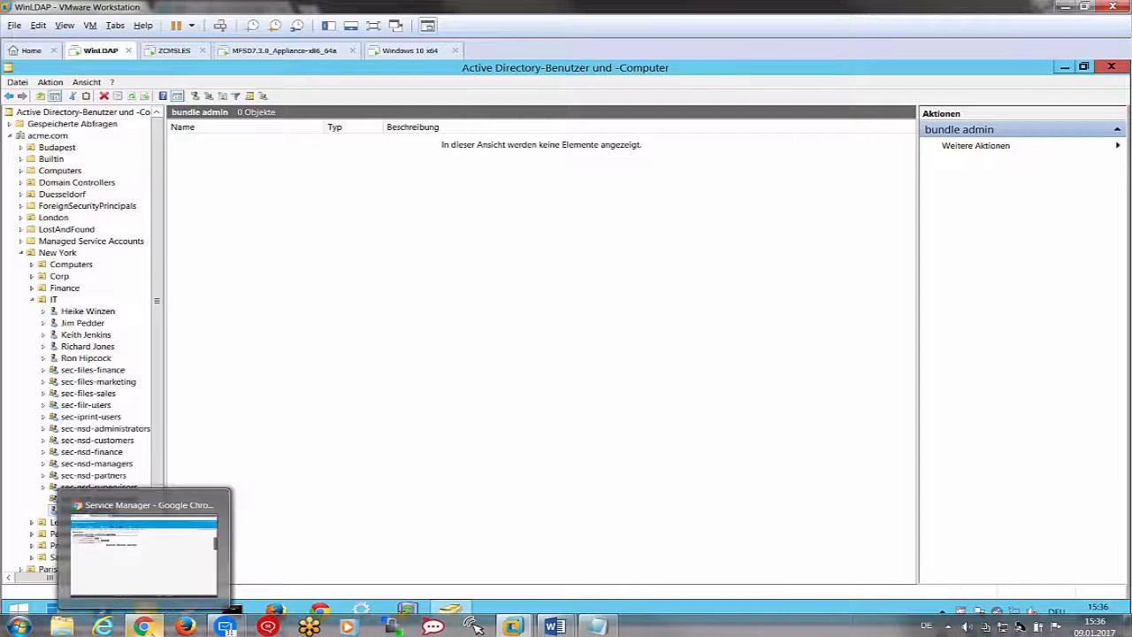
left_click(146, 539)
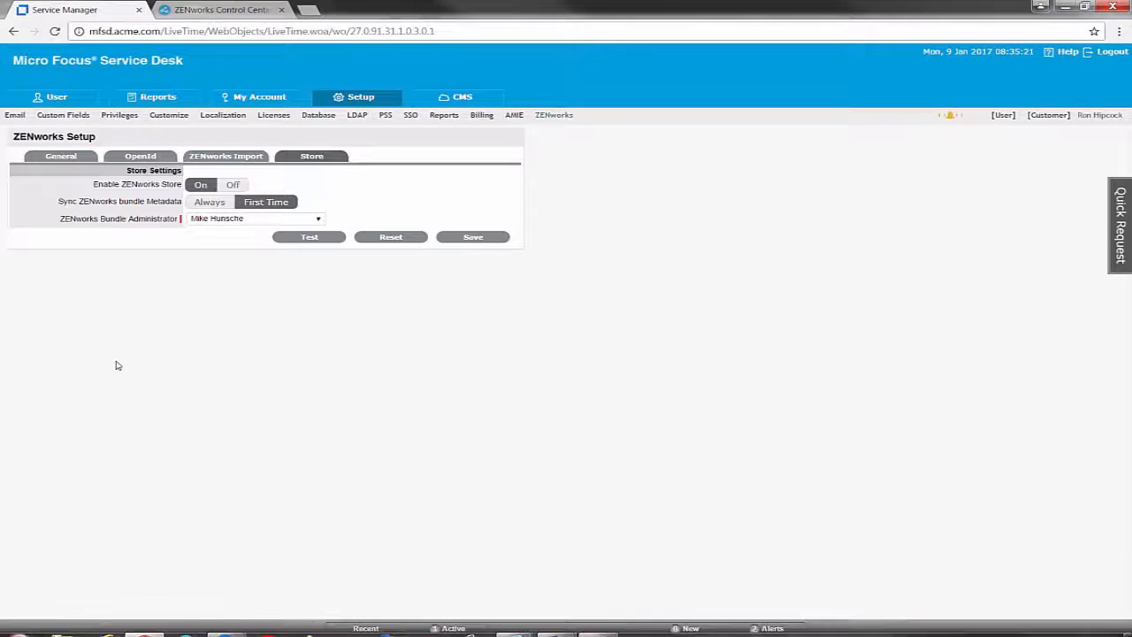
- Run an LDAP sync with Active Directory and check the Users list for bundle admin
left_click(359, 116)
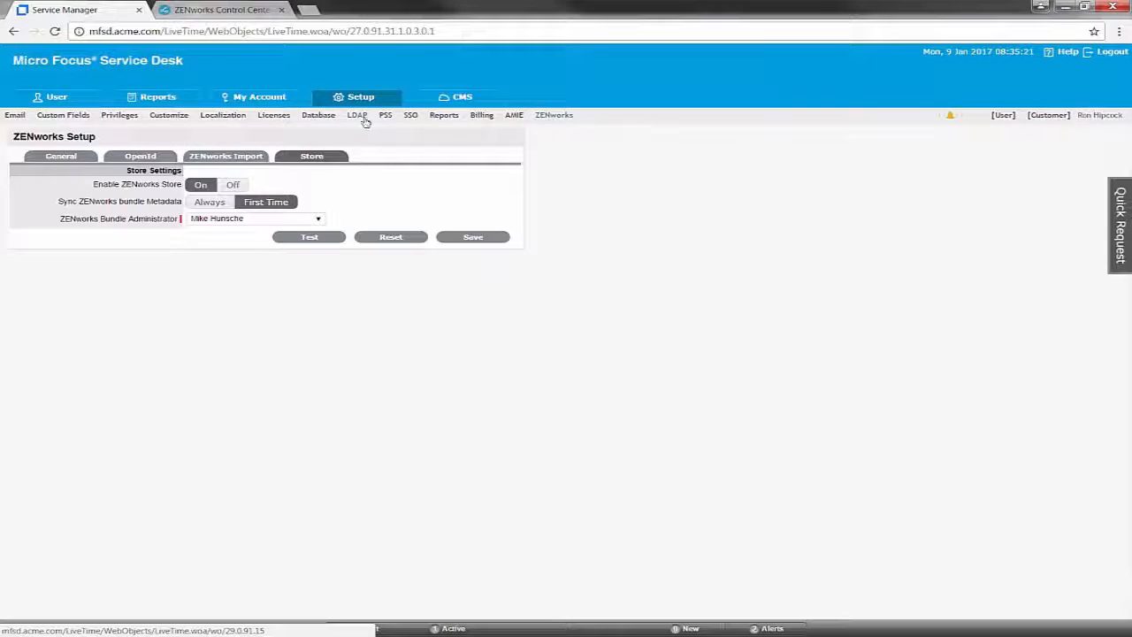
left_click(131, 159)
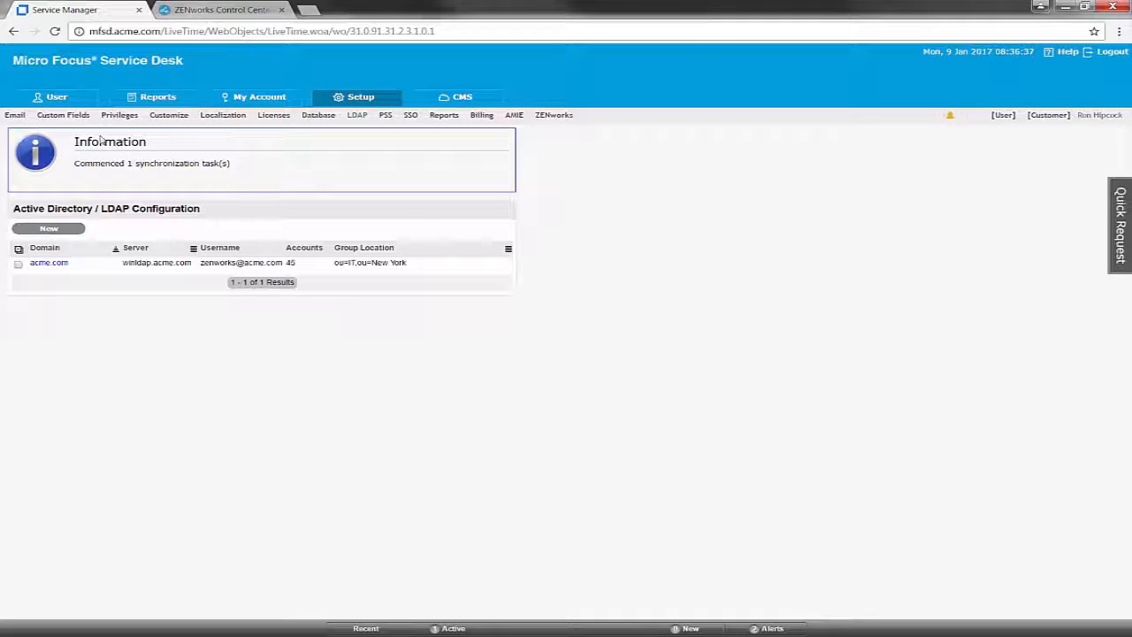
left_click(58, 97)
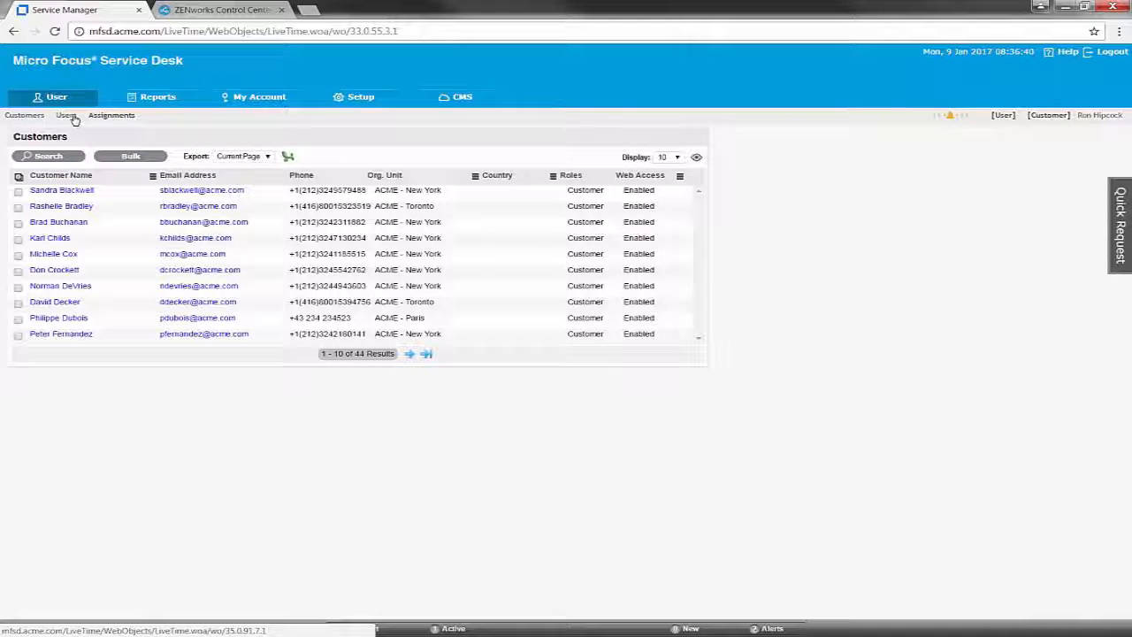
left_click(69, 116)
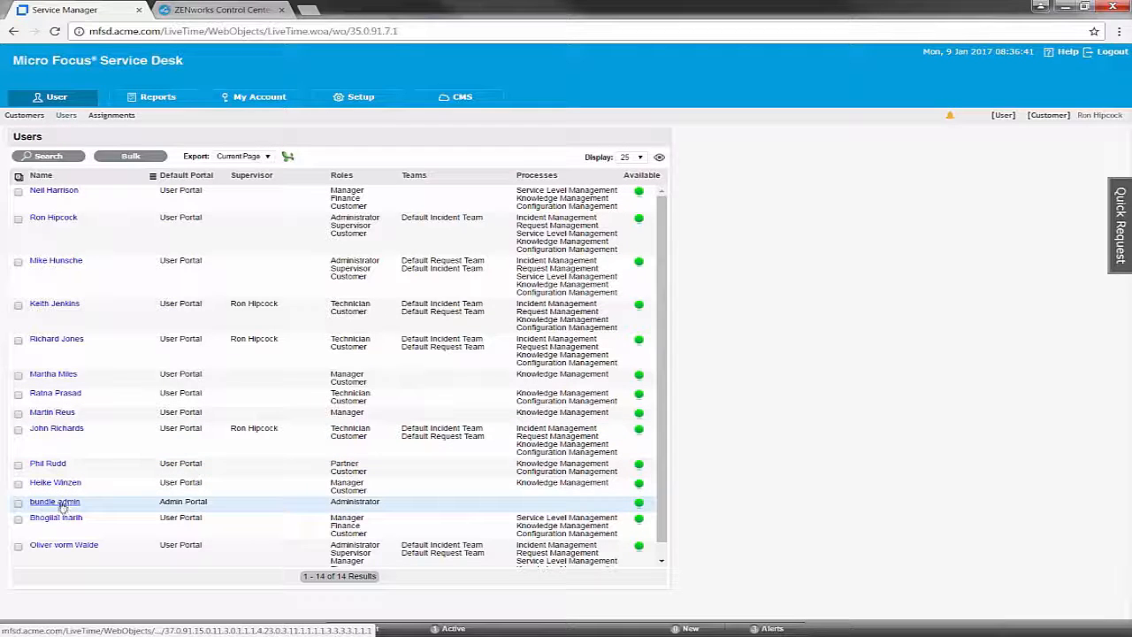
- Confirm in the ADS import summary alert that one administrator was added
left_click(948, 115)
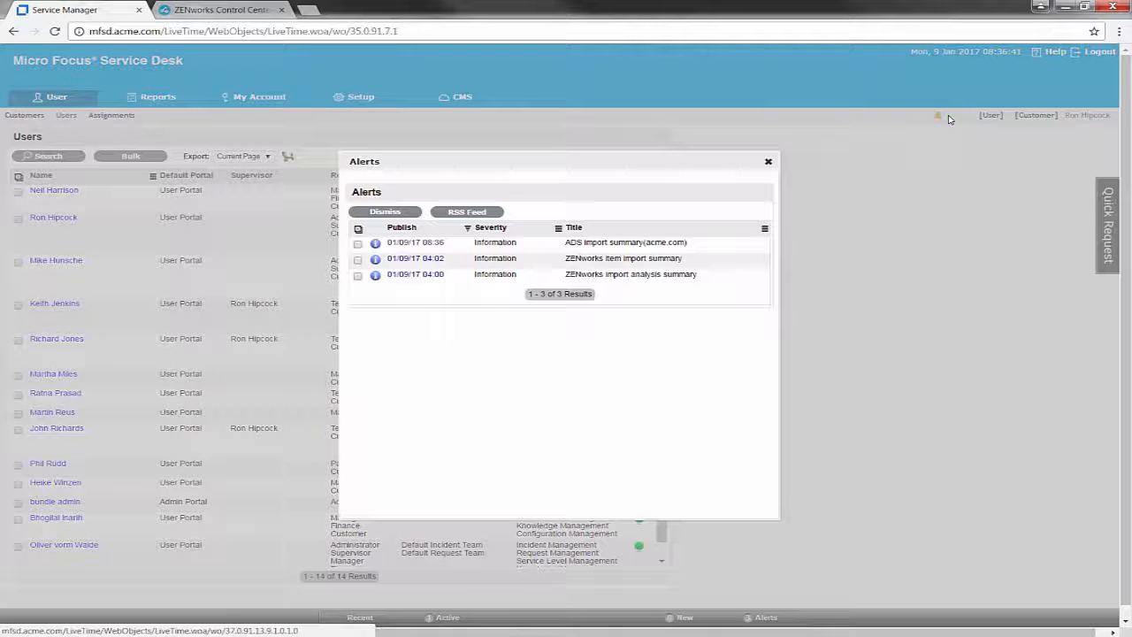
left_click(422, 250)
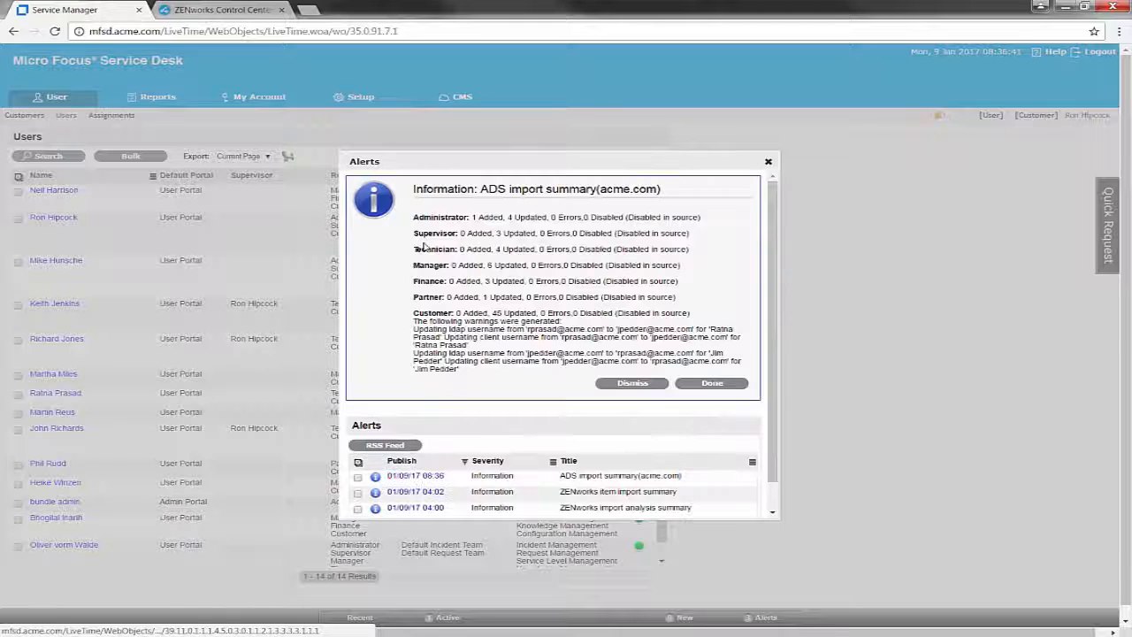
left_click_drag(415, 220, 504, 220)
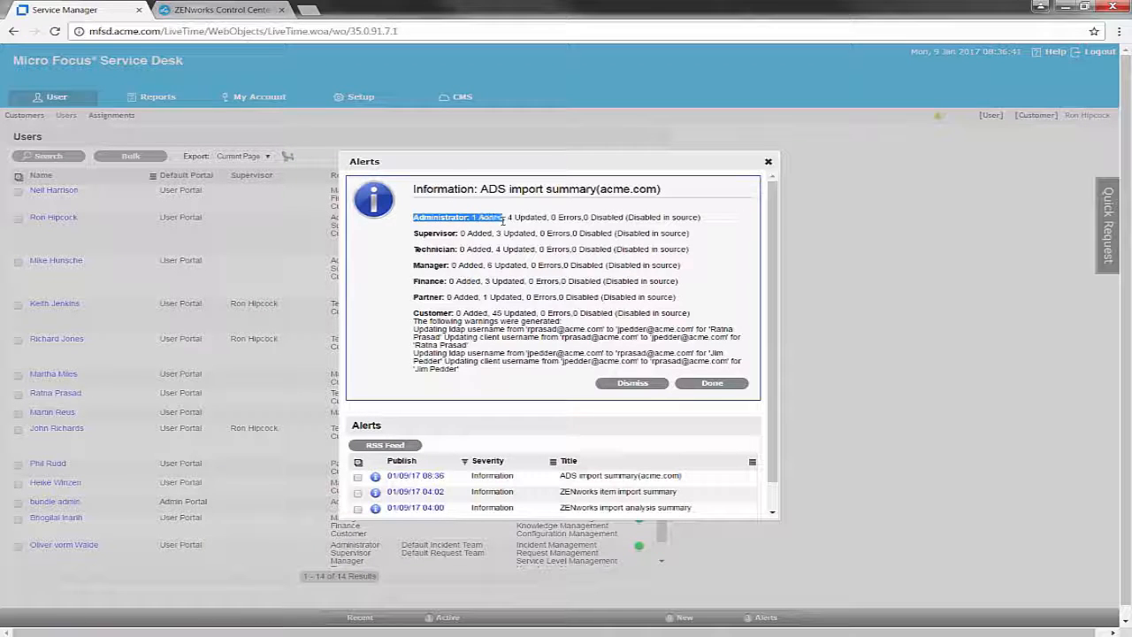
left_click(727, 382)
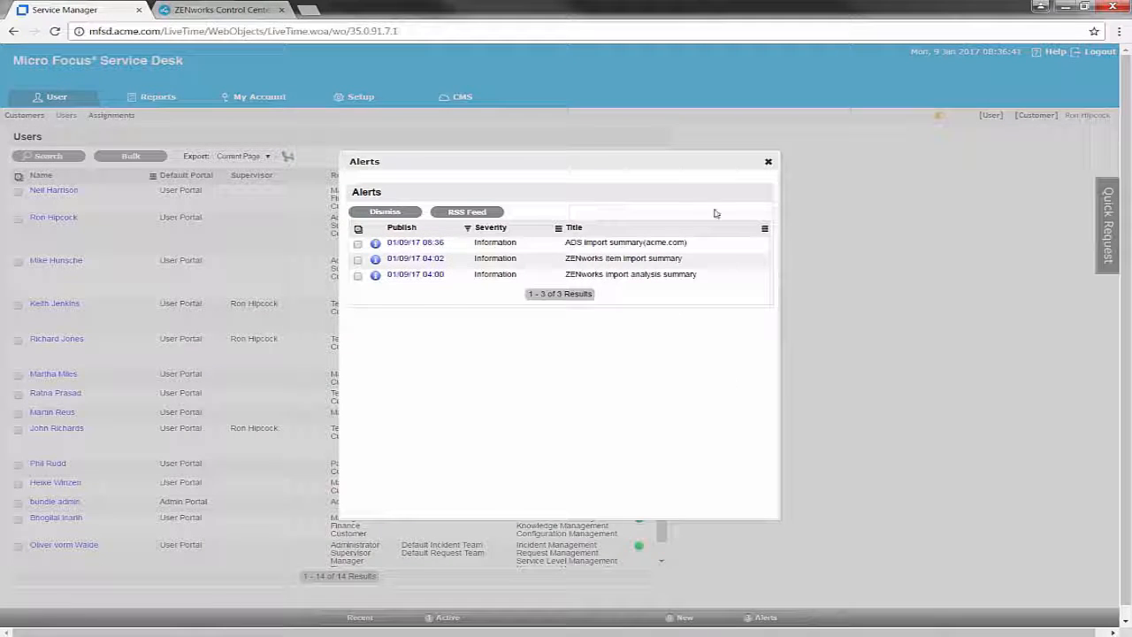
left_click(767, 162)
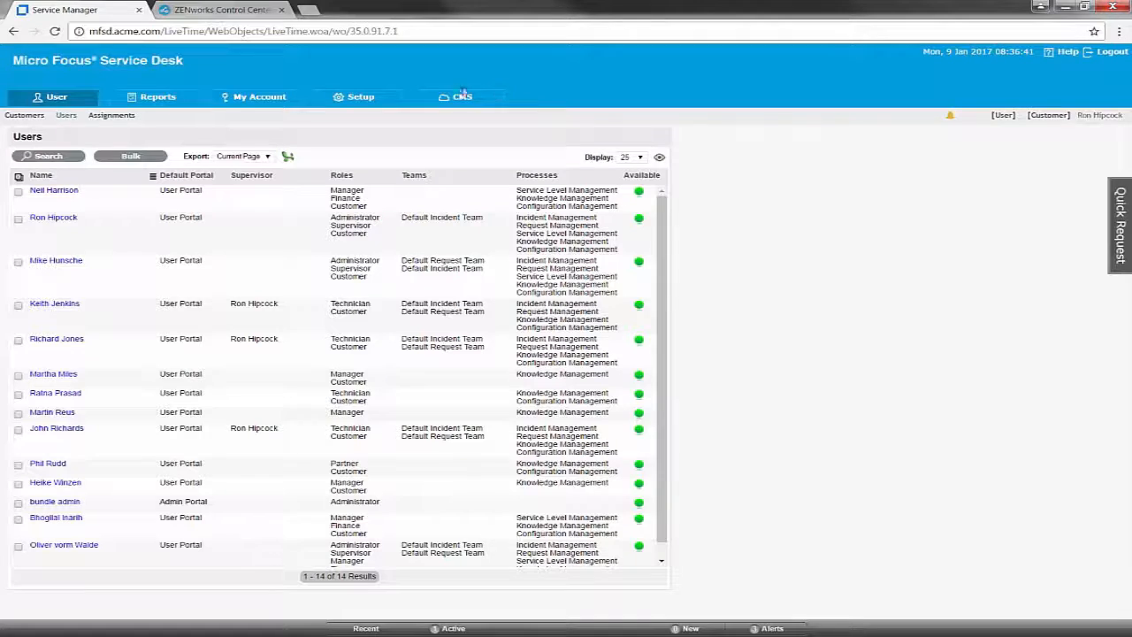
- Enable the ZENworks Store, choose bundle admin as Bundle Administrator, and run Test
left_click(384, 96)
left_click(557, 117)
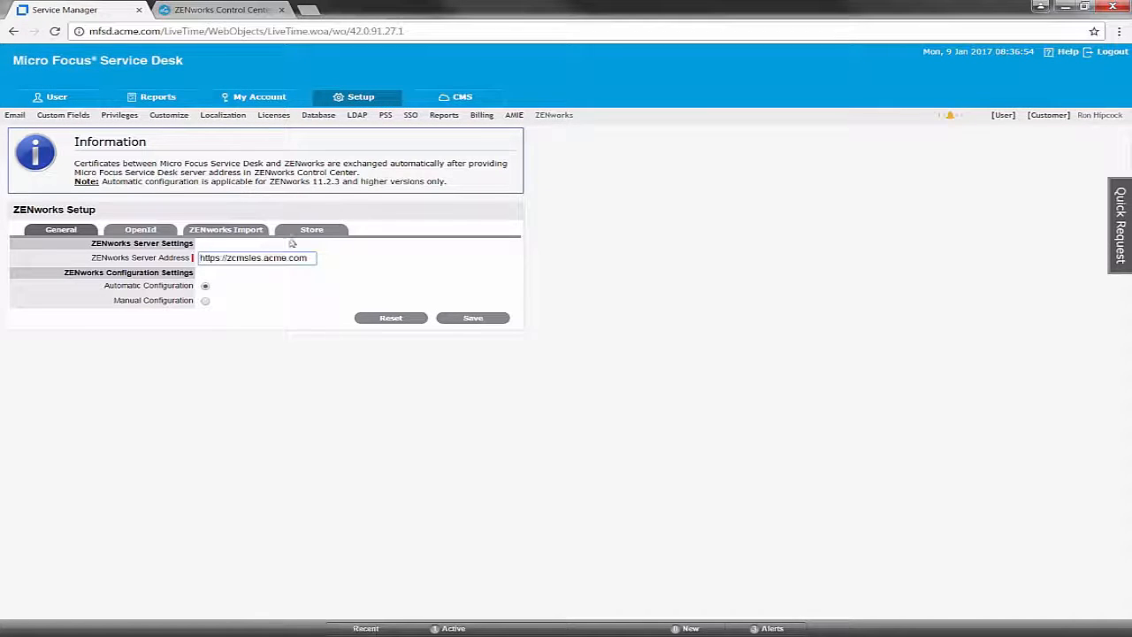
left_click(322, 233)
left_click(199, 185)
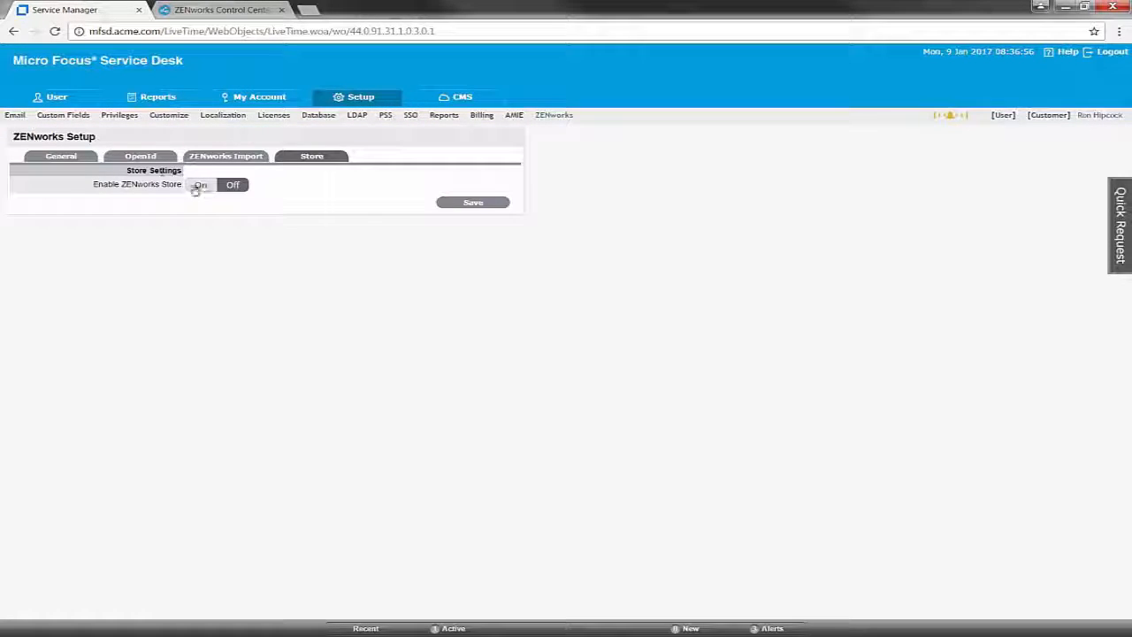
left_click(234, 221)
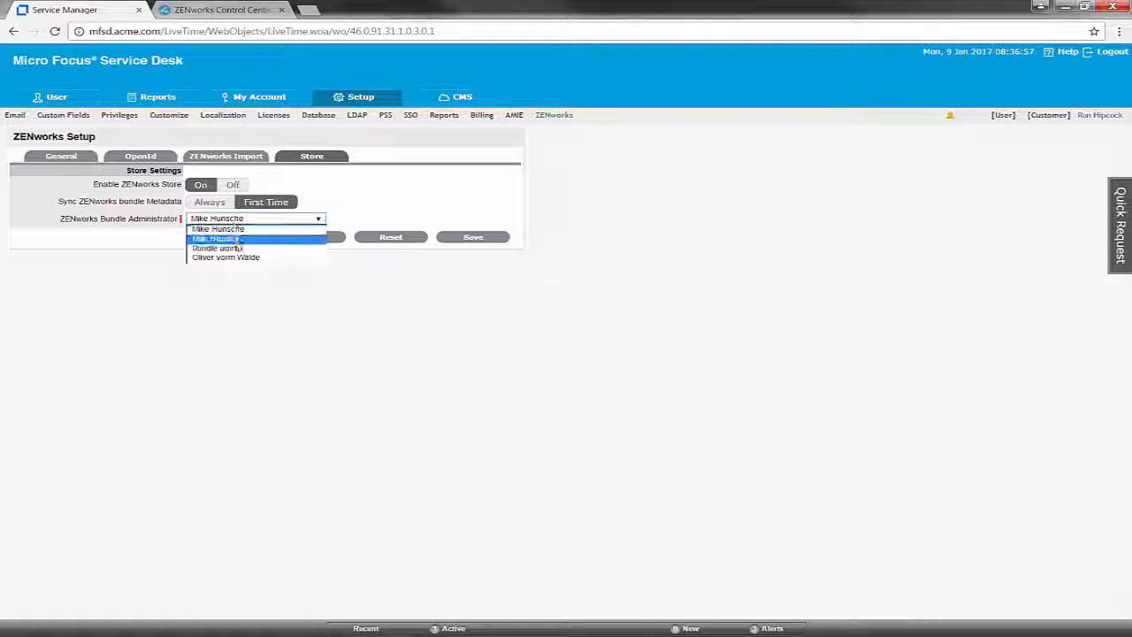
left_click(216, 248)
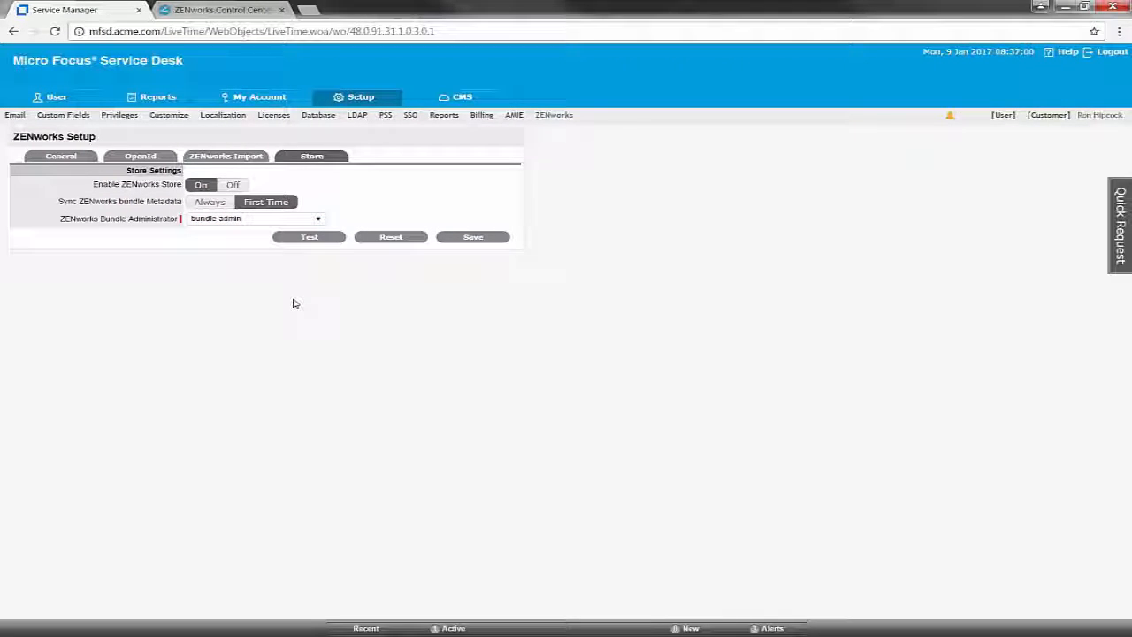
left_click(329, 239)
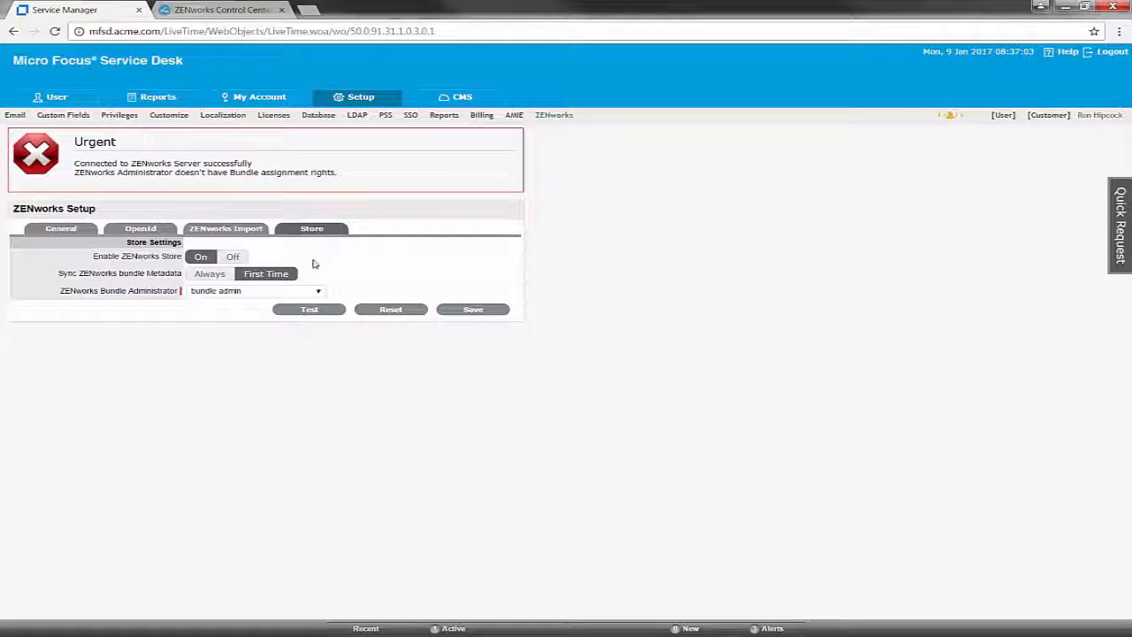
left_click(221, 10)
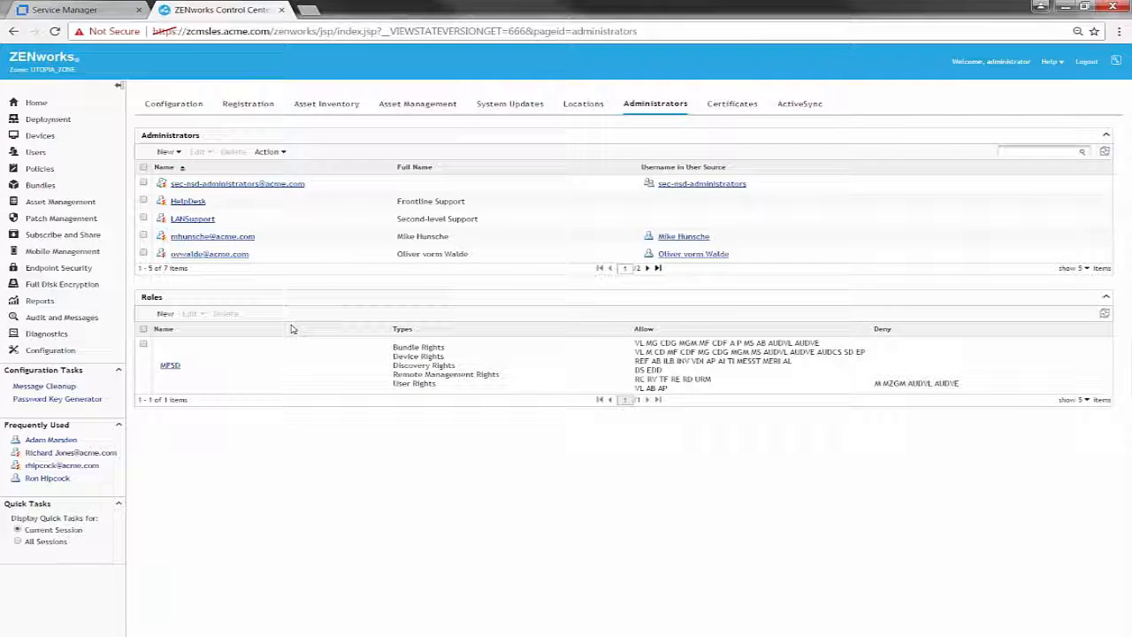
- Create a new ZENworks administrator based on bundle admin from Users/acme.com/acme.com/New York/IT
left_click(165, 152)
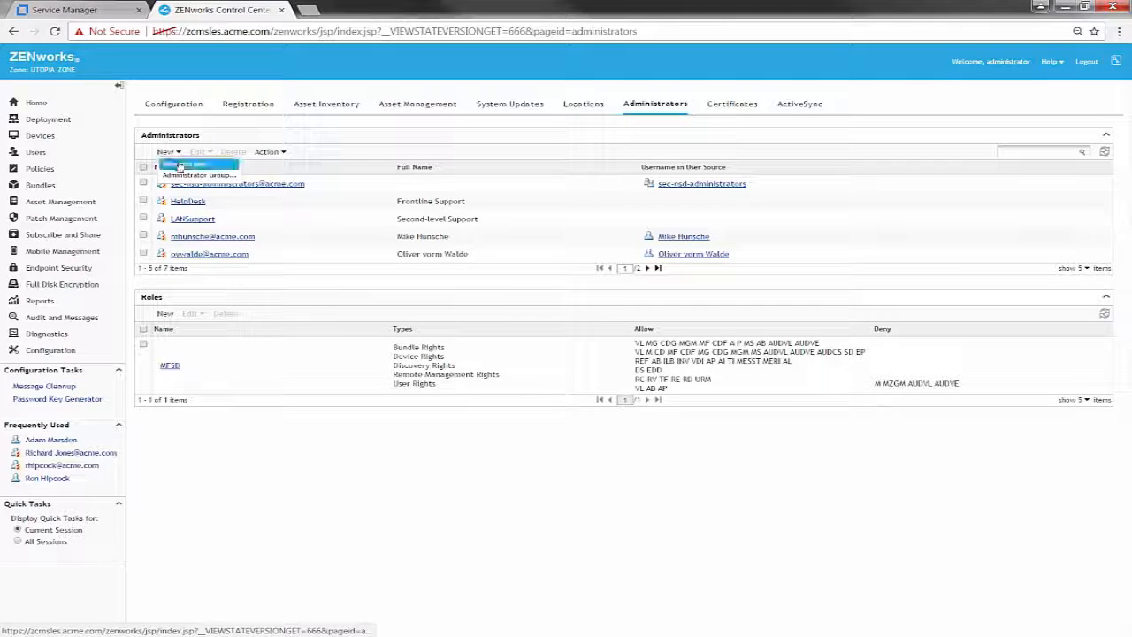
left_click(181, 171)
left_click(446, 364)
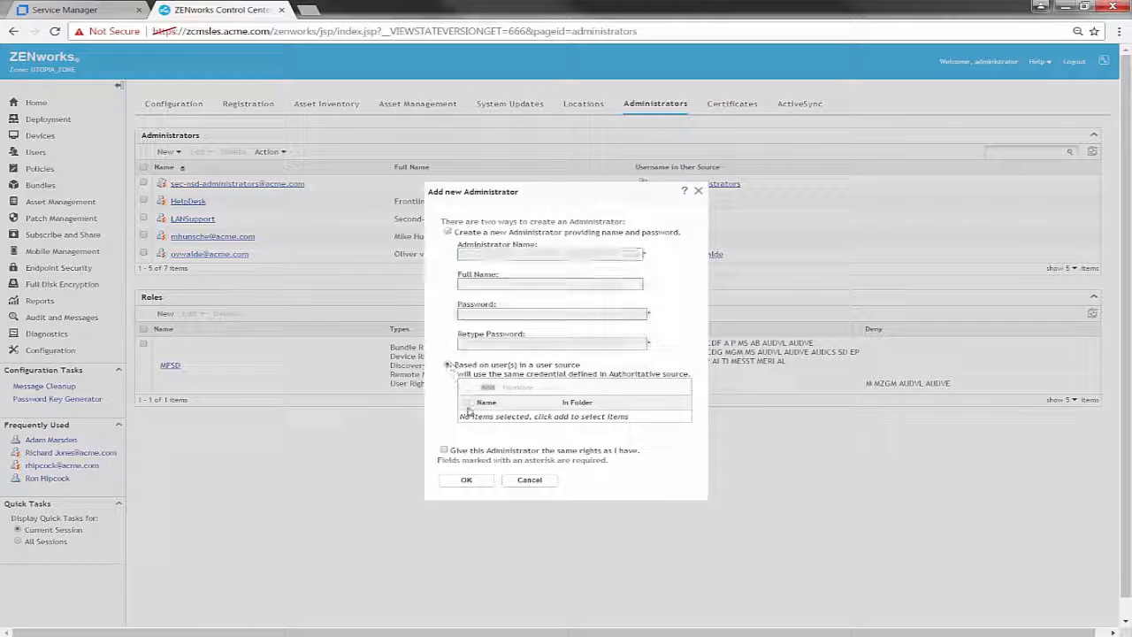
left_click(484, 389)
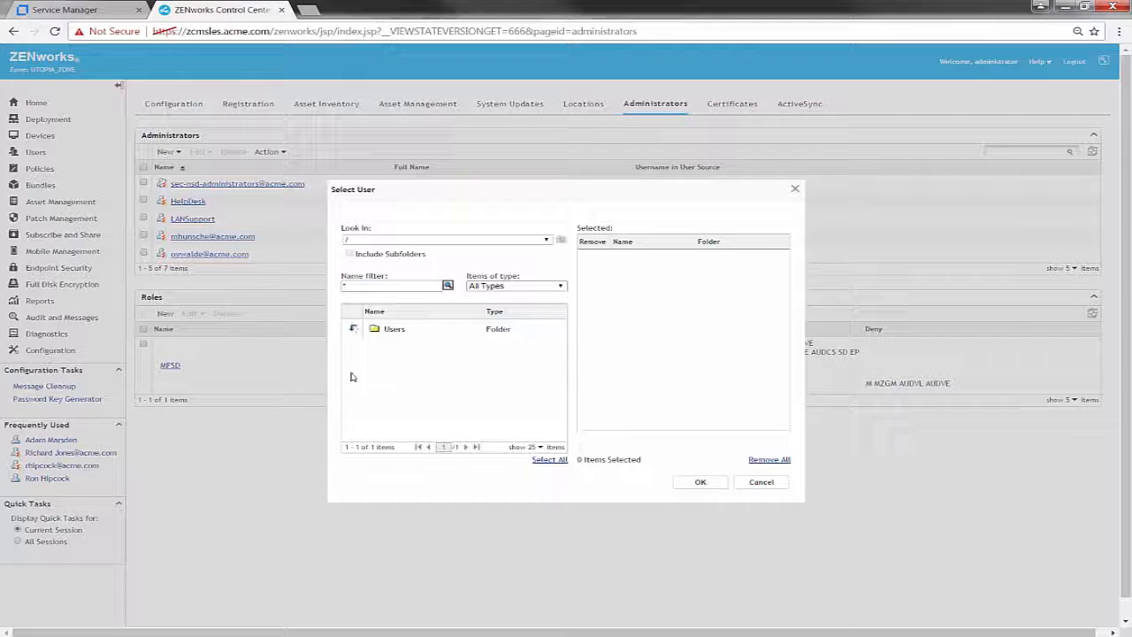
left_click(353, 329)
left_click(346, 323)
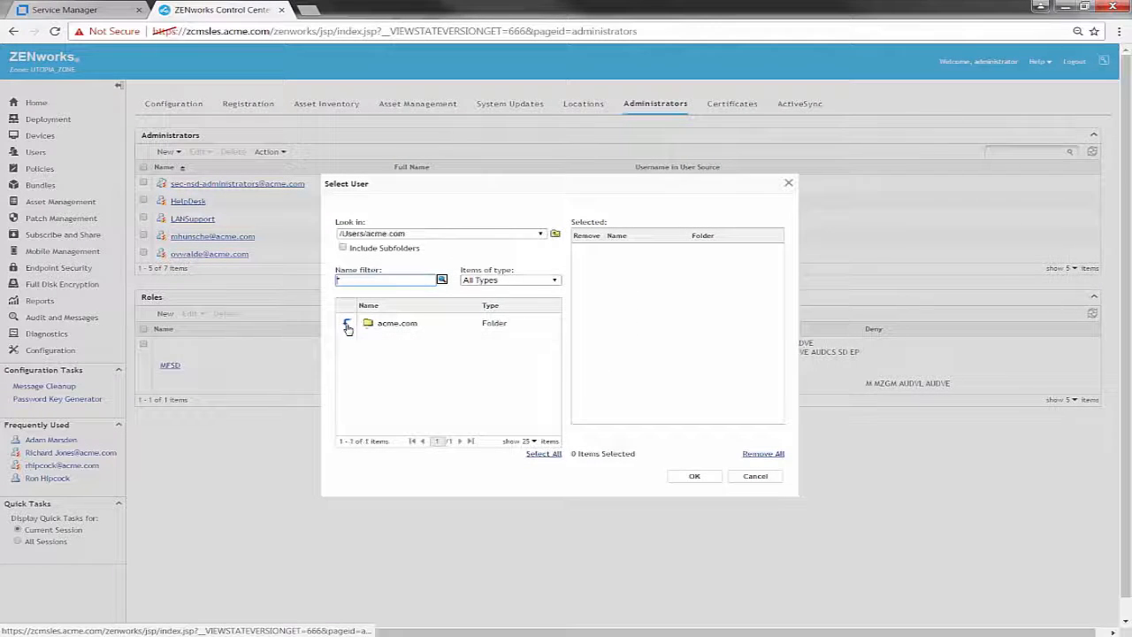
left_click(347, 324)
scroll(353, 387, "down", 3)
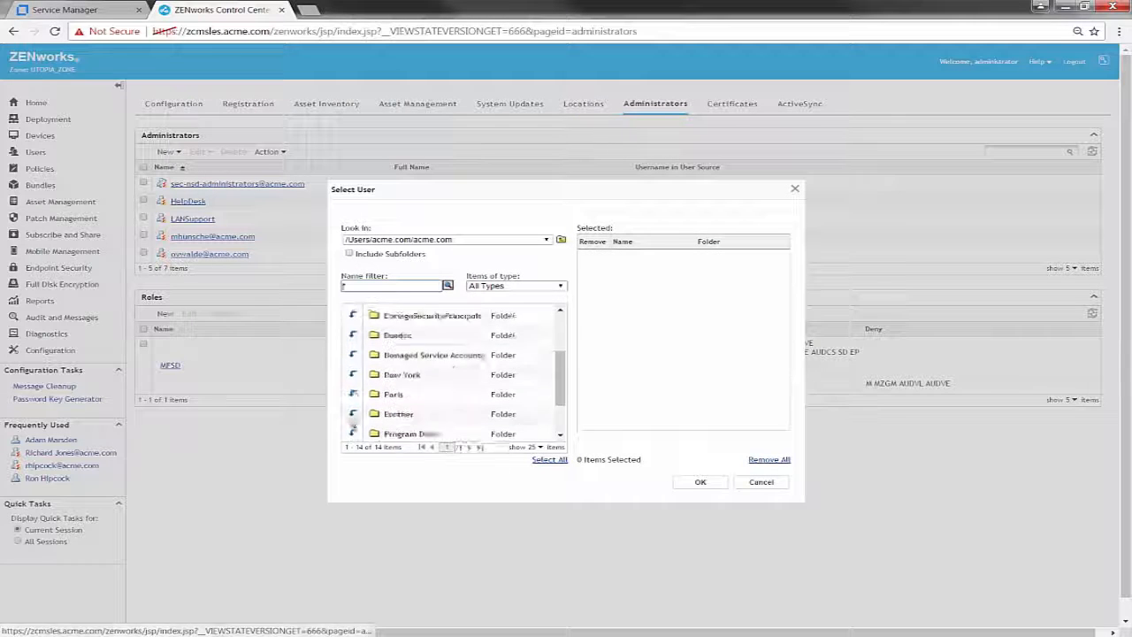
left_click(352, 336)
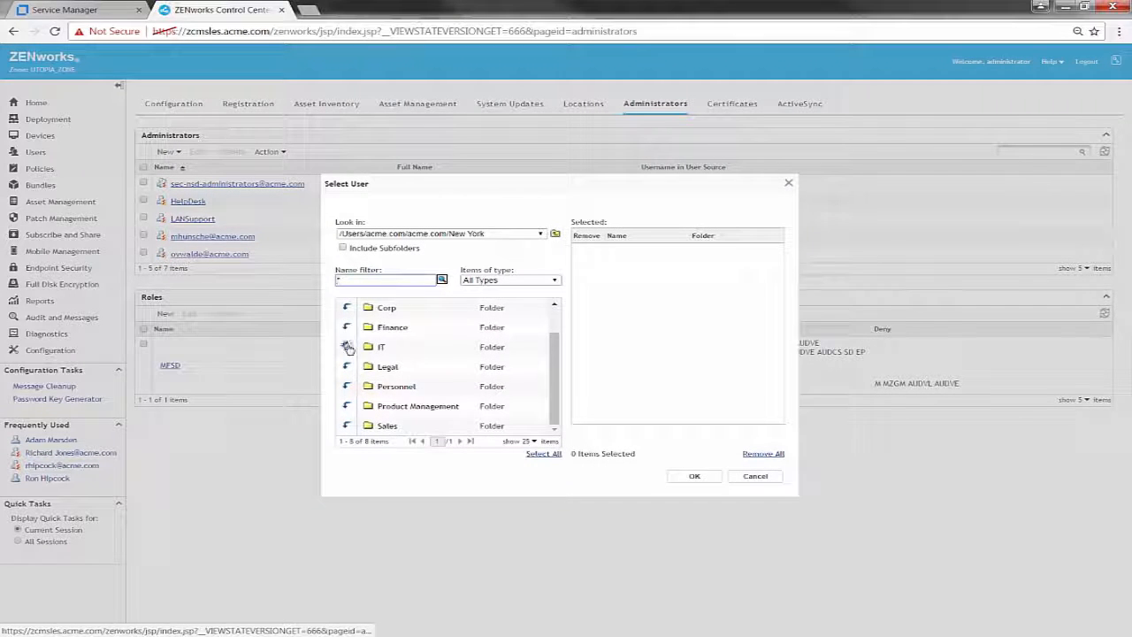
left_click(347, 346)
left_click(416, 323)
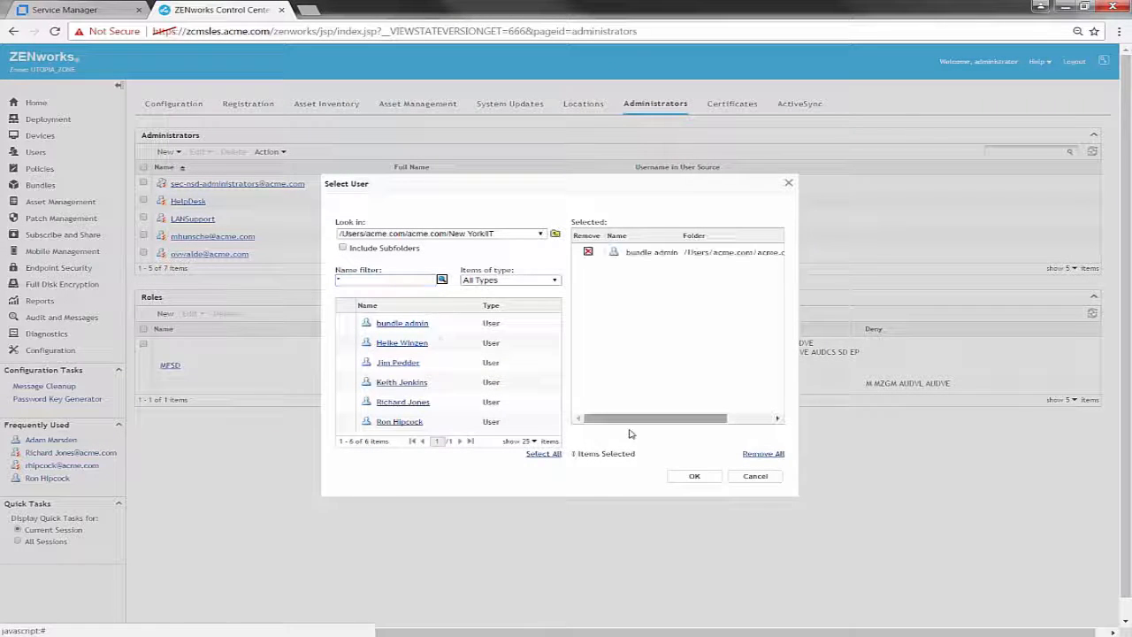
left_click(695, 477)
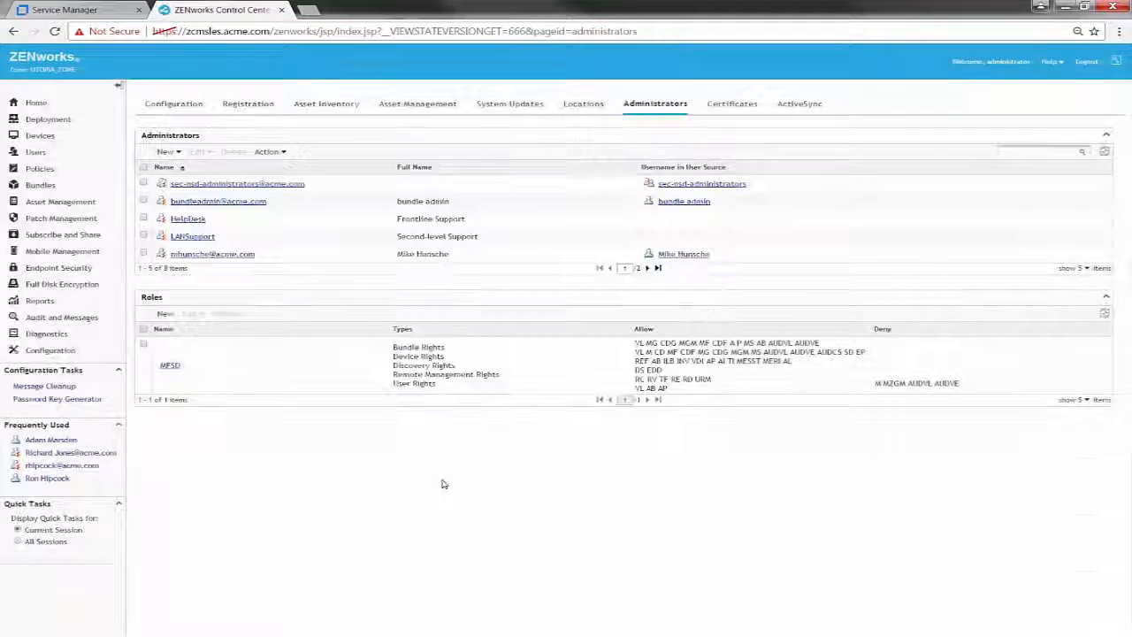
- Grant the bundle administrator Bundle Rights with the /Bundles folder as context
left_click(202, 204)
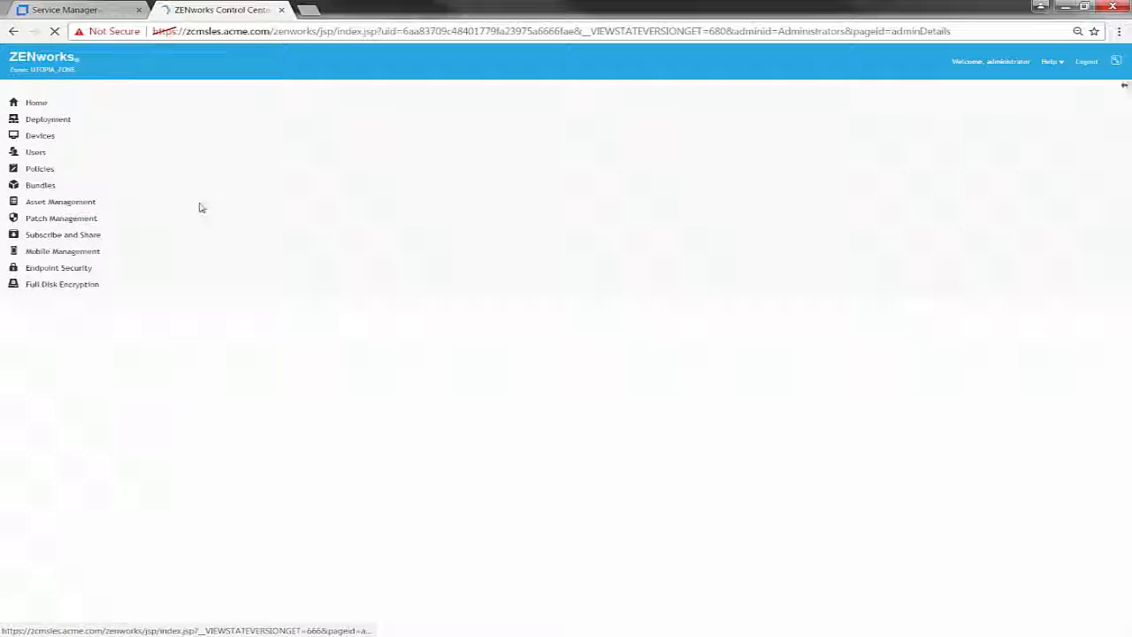
left_click(216, 138)
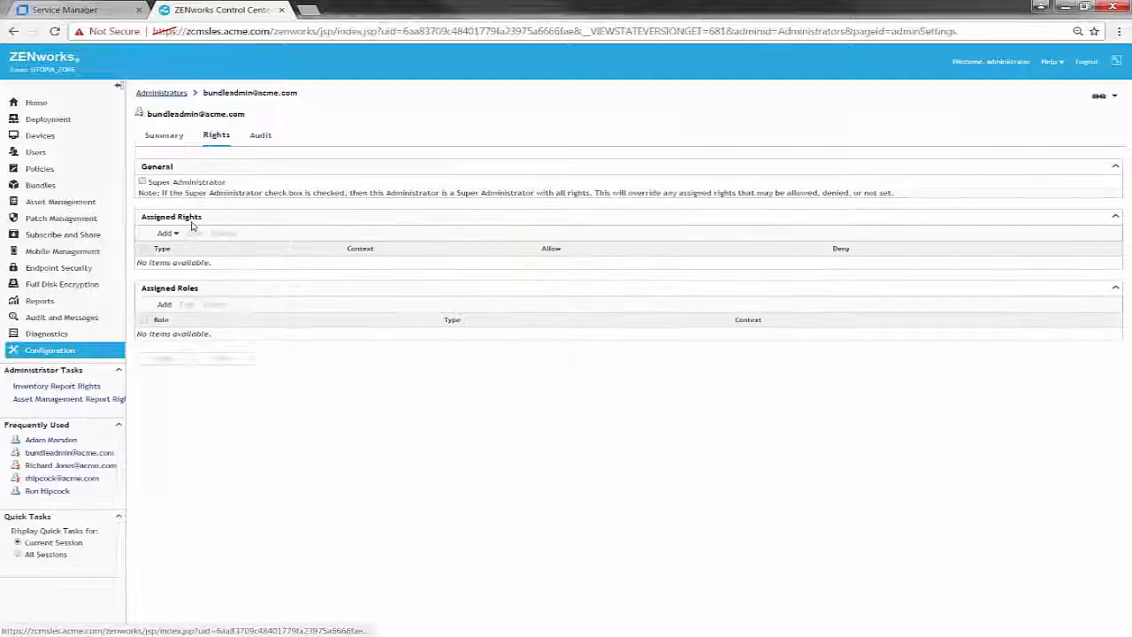
left_click(166, 234)
left_click(181, 256)
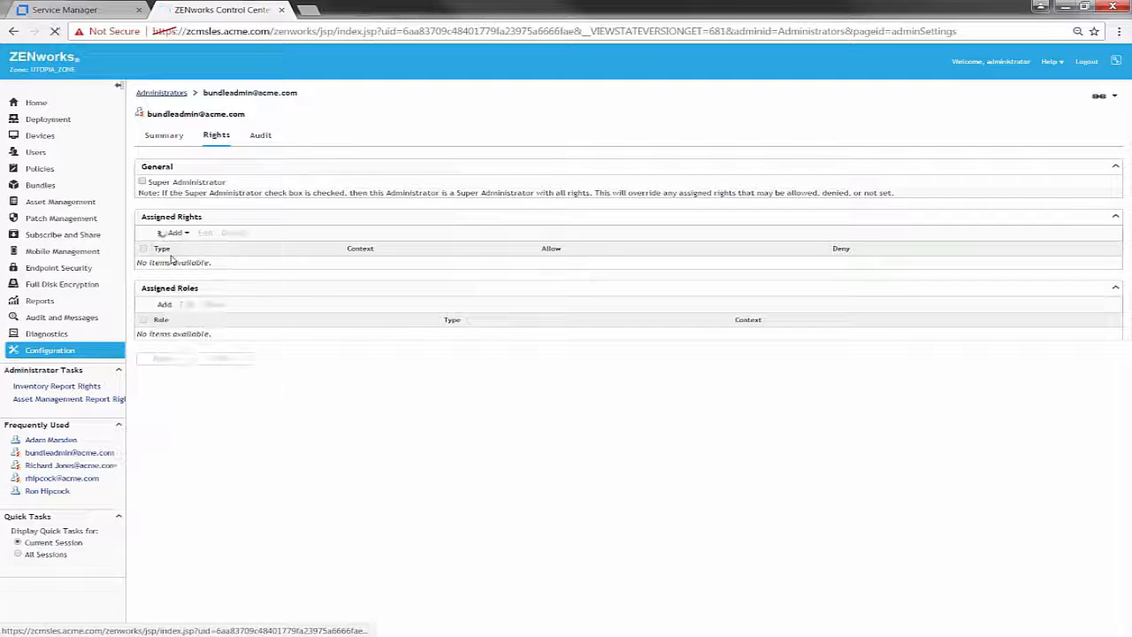
left_click(509, 221)
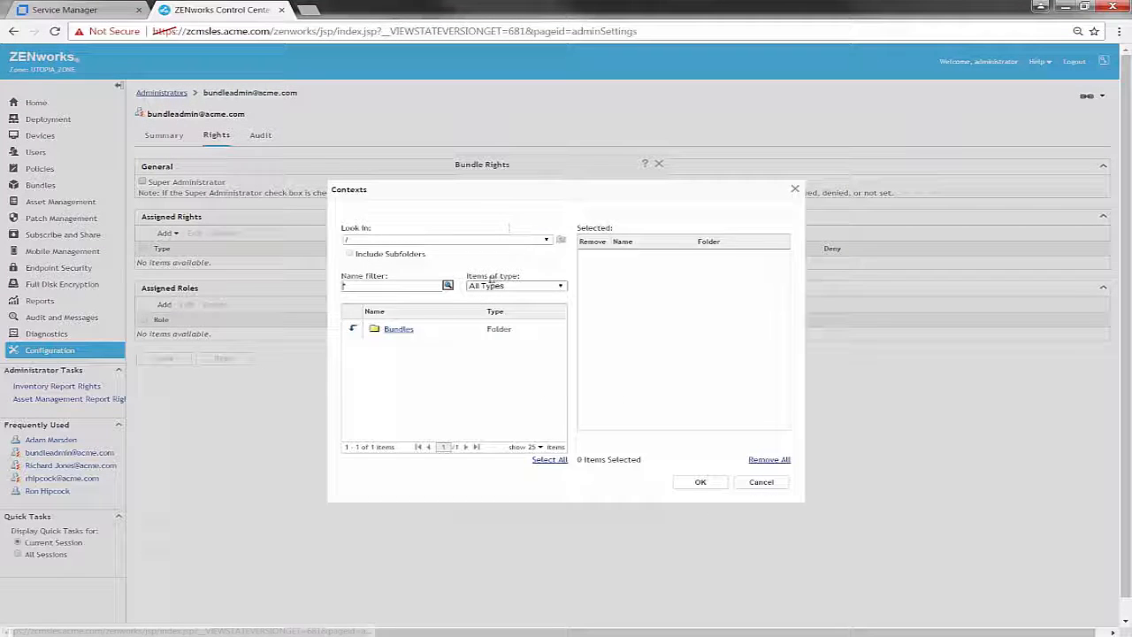
left_click(353, 328)
left_click(708, 483)
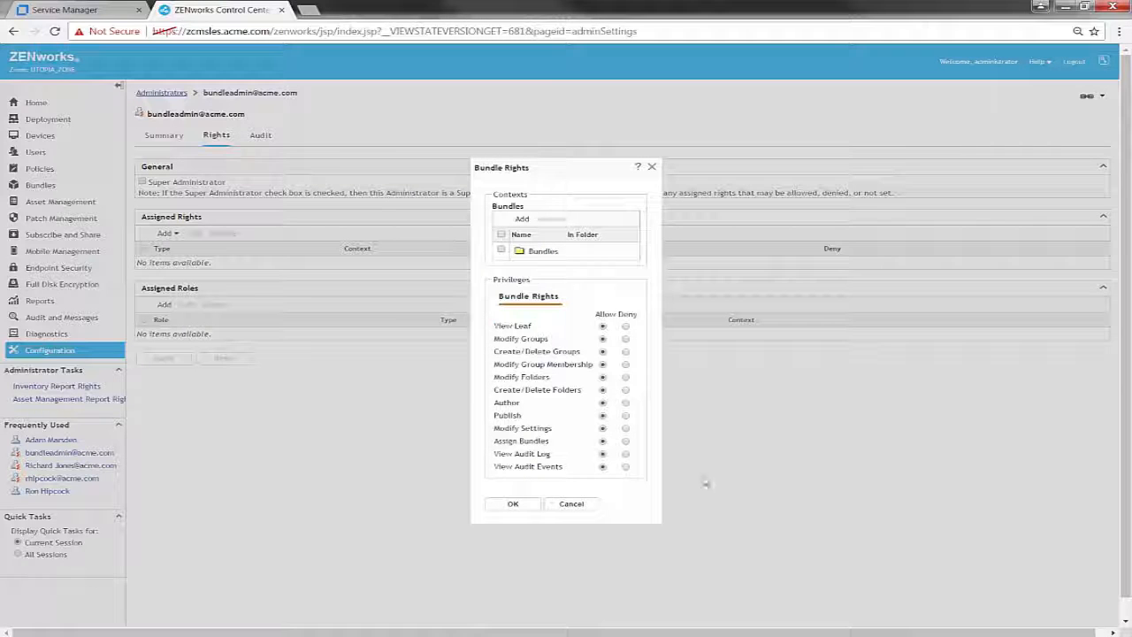
left_click(520, 504)
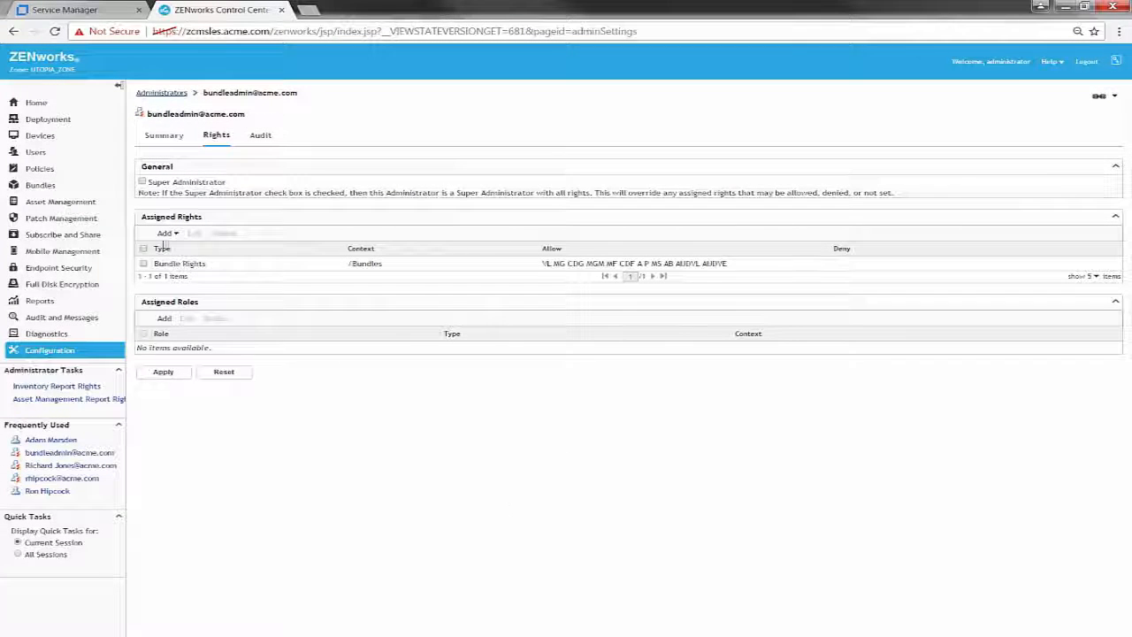
- Add User Rights on /Users with Assign Policies denied, and apply the rights
left_click(166, 233)
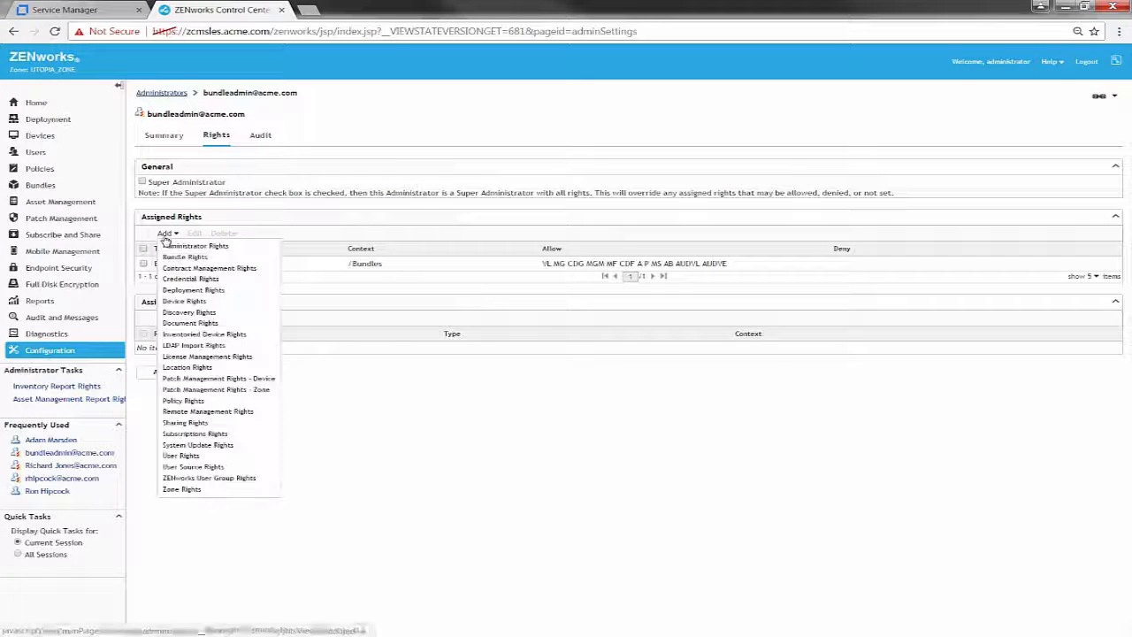
left_click(190, 455)
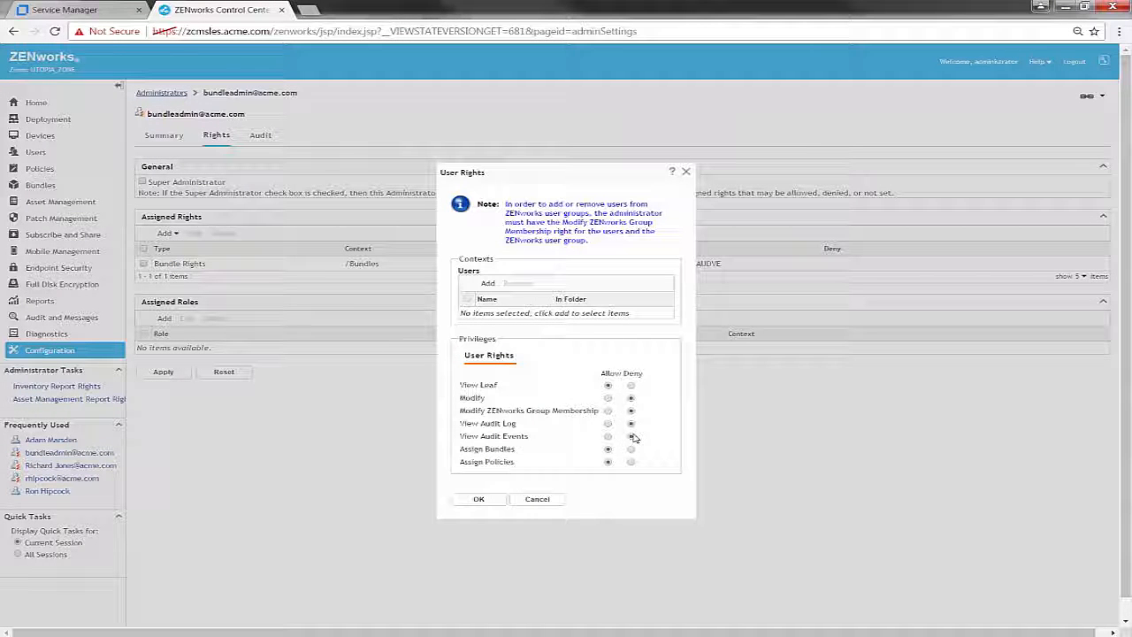
left_click(631, 462)
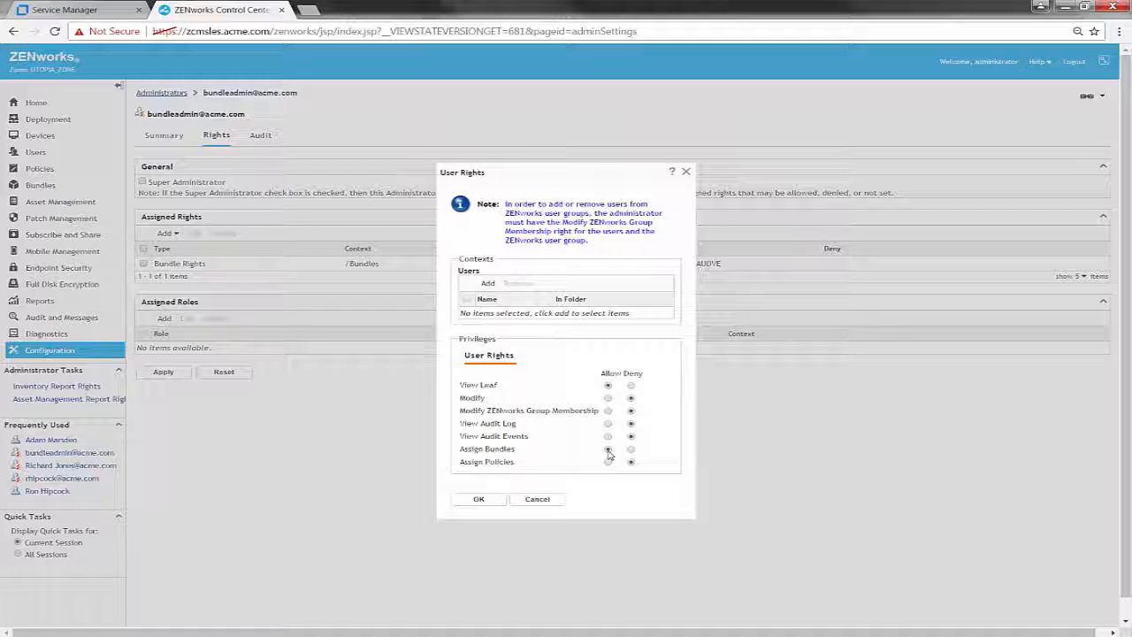
left_click(487, 283)
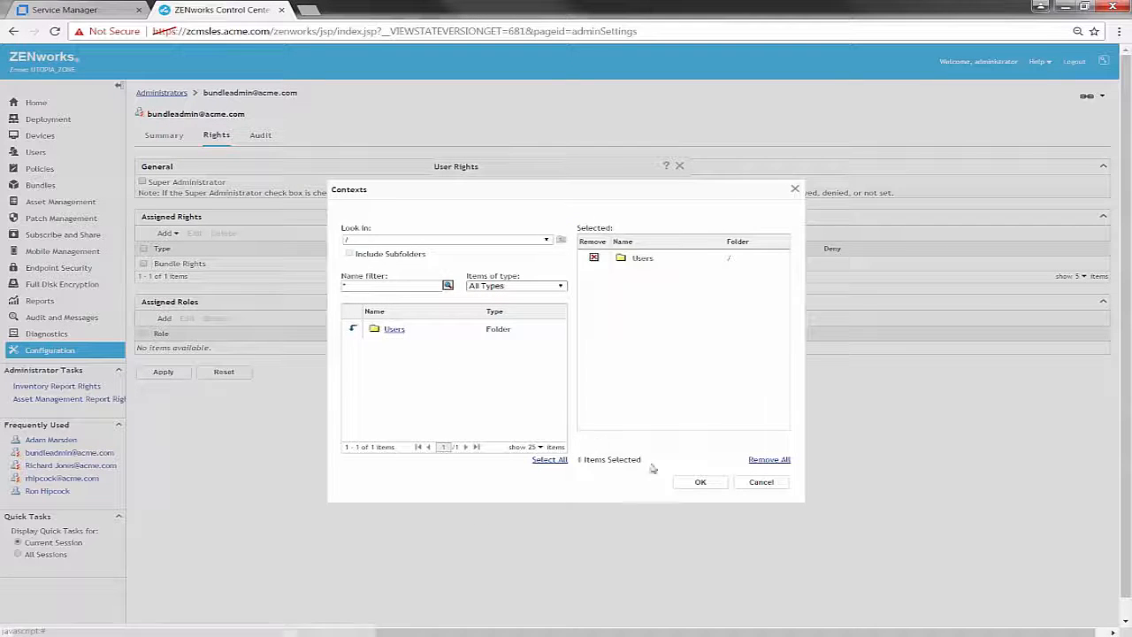
left_click(699, 482)
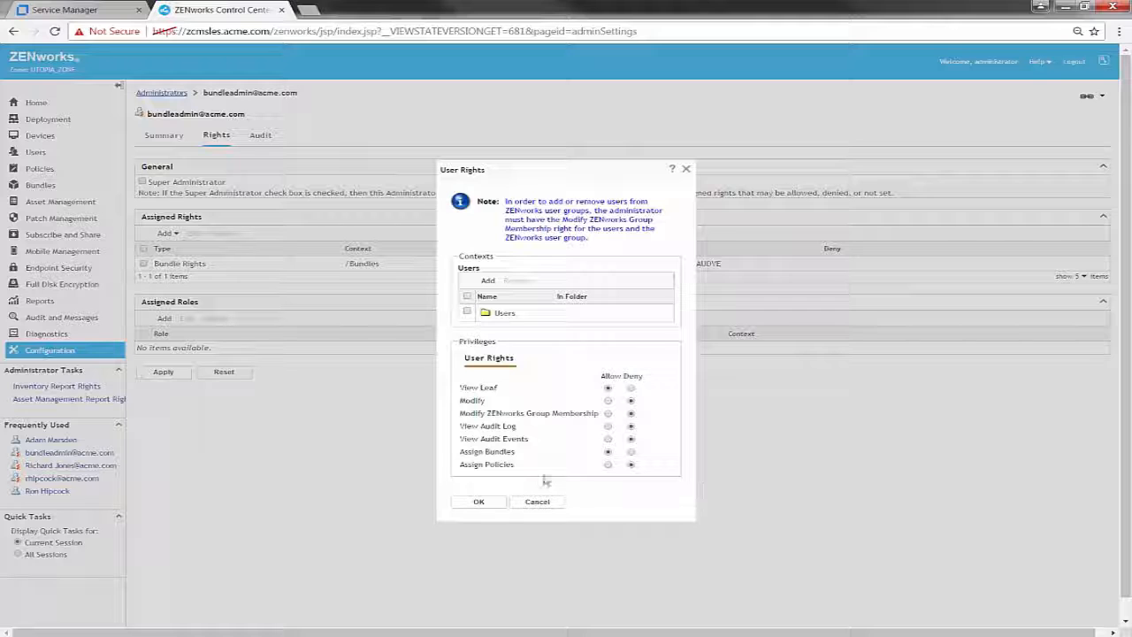
left_click(479, 502)
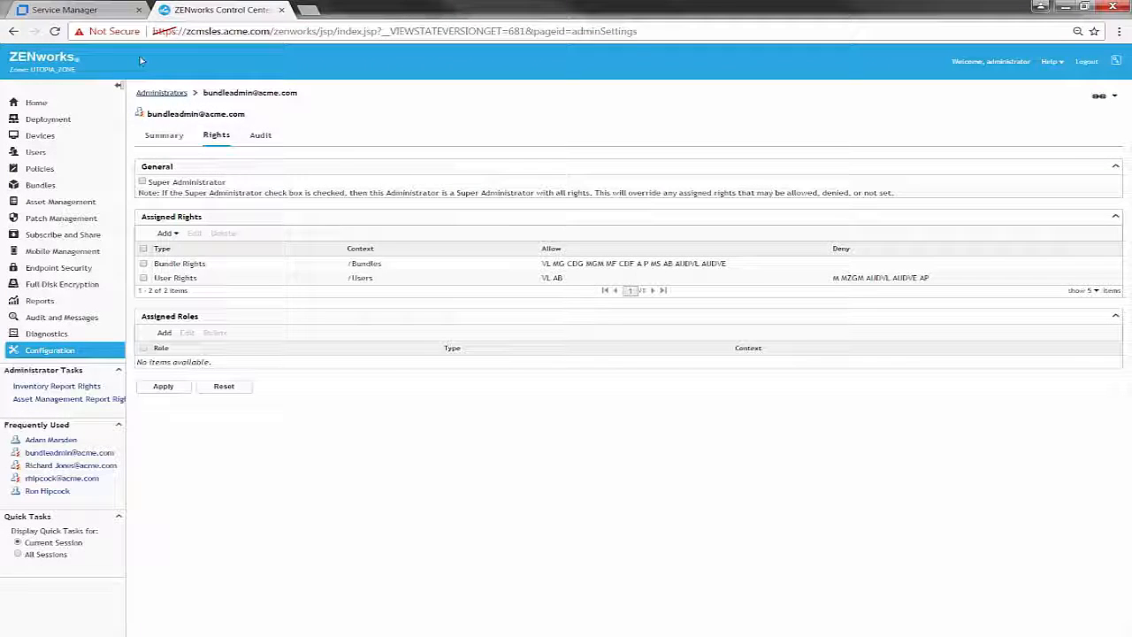
left_click(159, 386)
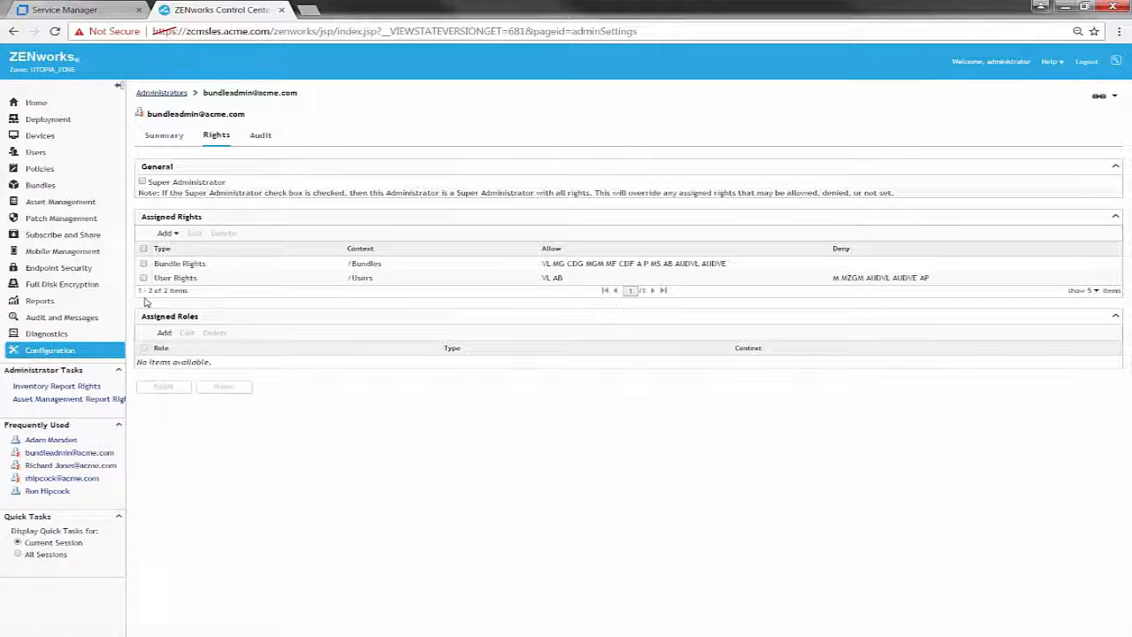
left_click(84, 11)
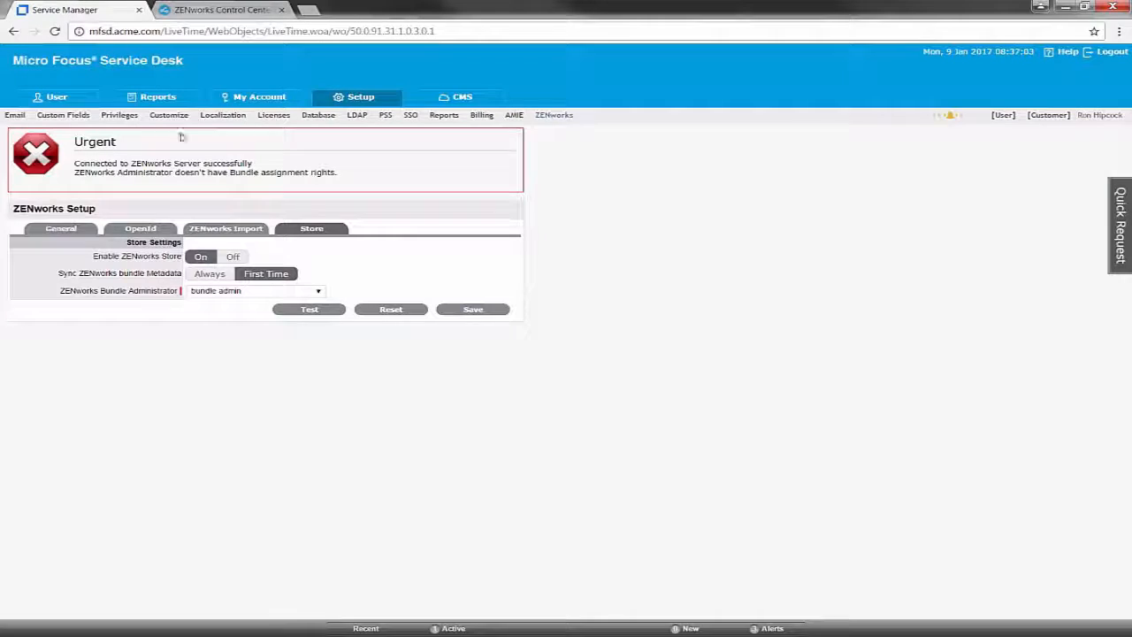
- Rerun the Store connection test successfully, save the settings, and go to the user dashboard
left_click(306, 310)
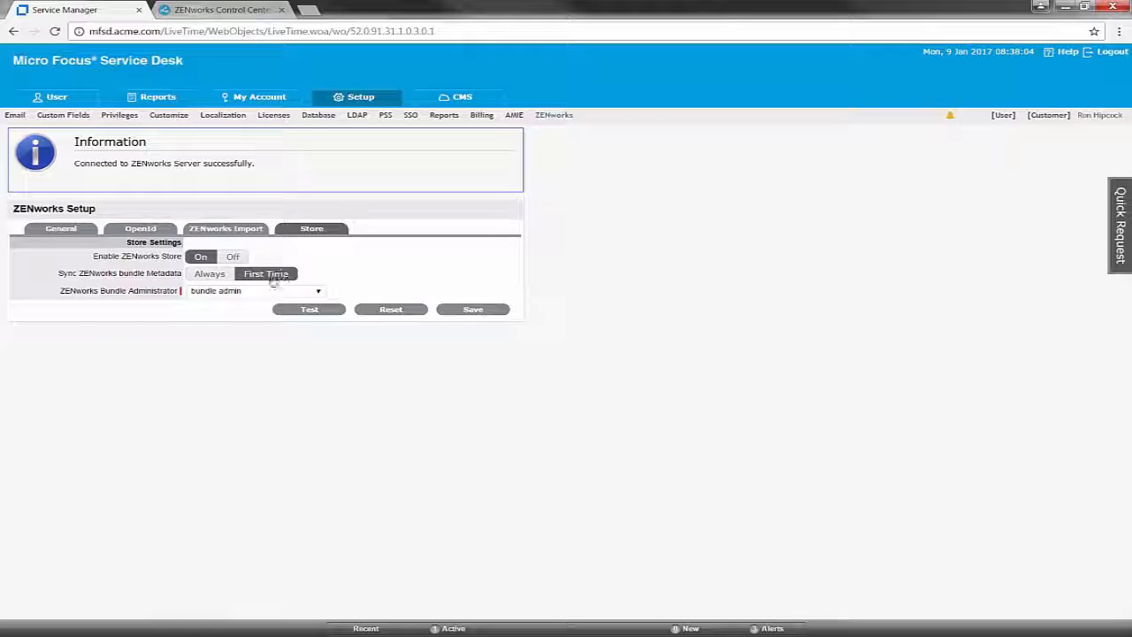
left_click(477, 309)
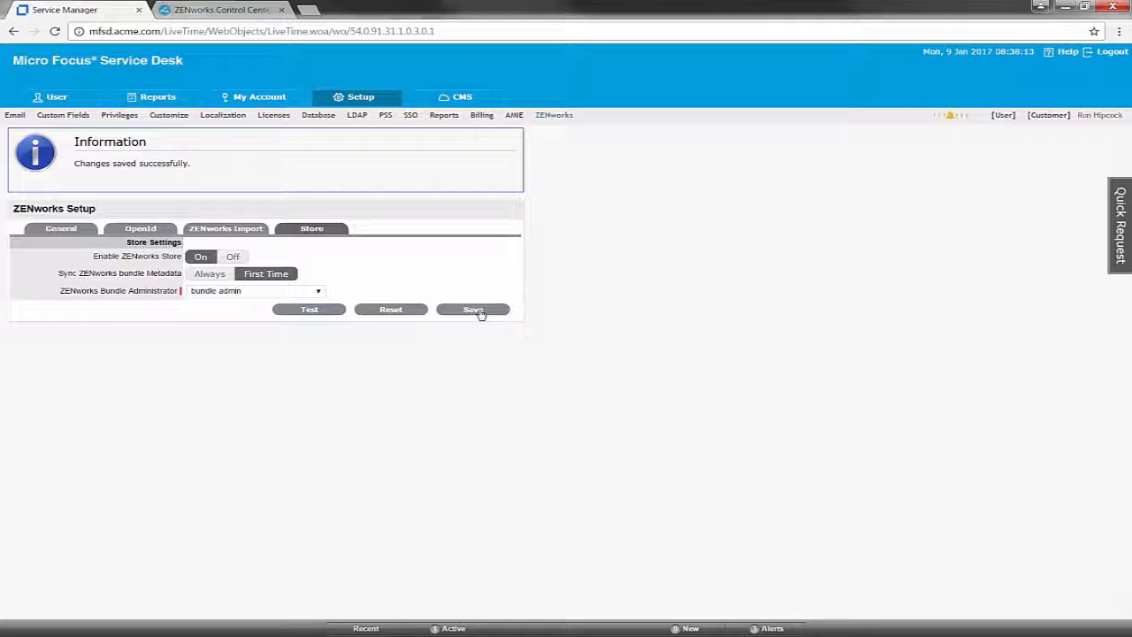
left_click(1003, 115)
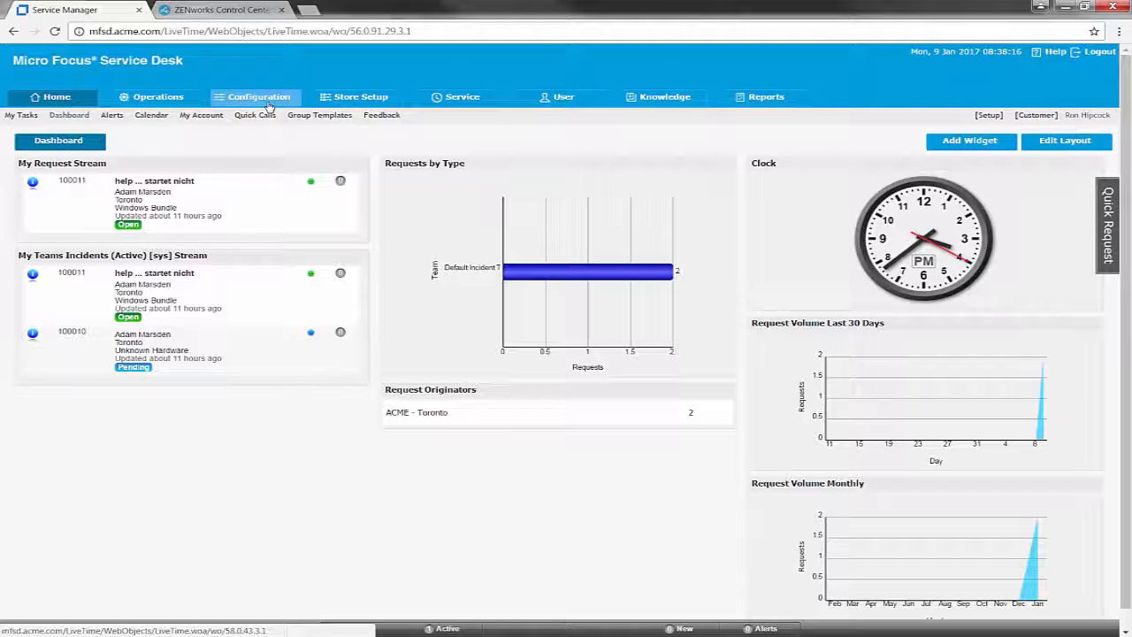
- Bring up the ZENworks Bundle item category from the Configuration > Categories list
left_click(270, 99)
left_click(89, 115)
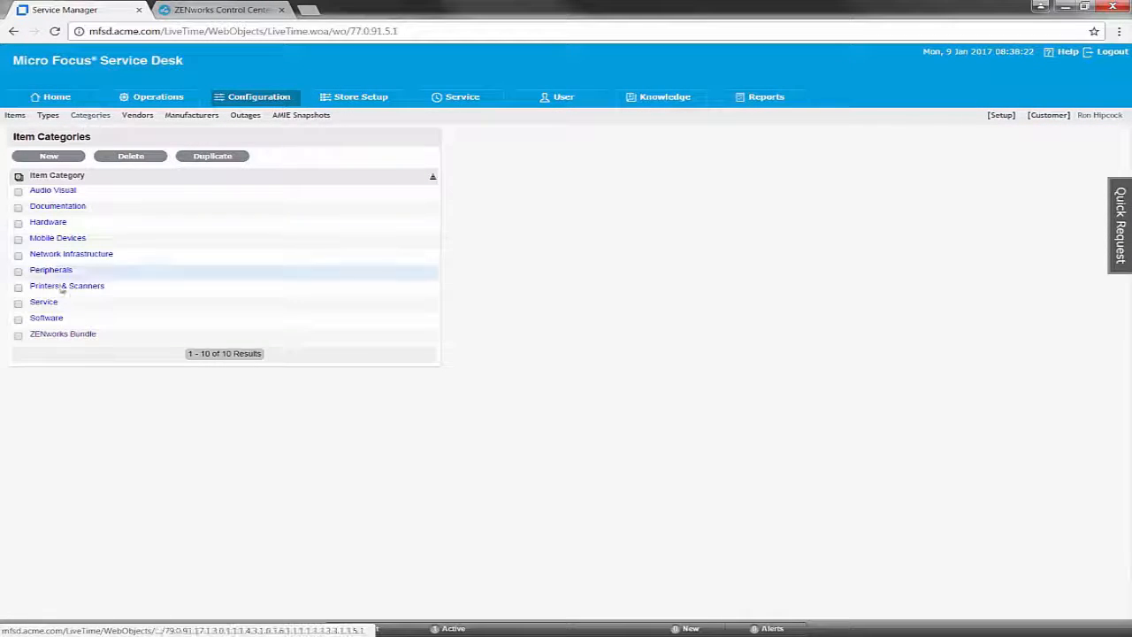
left_click(67, 335)
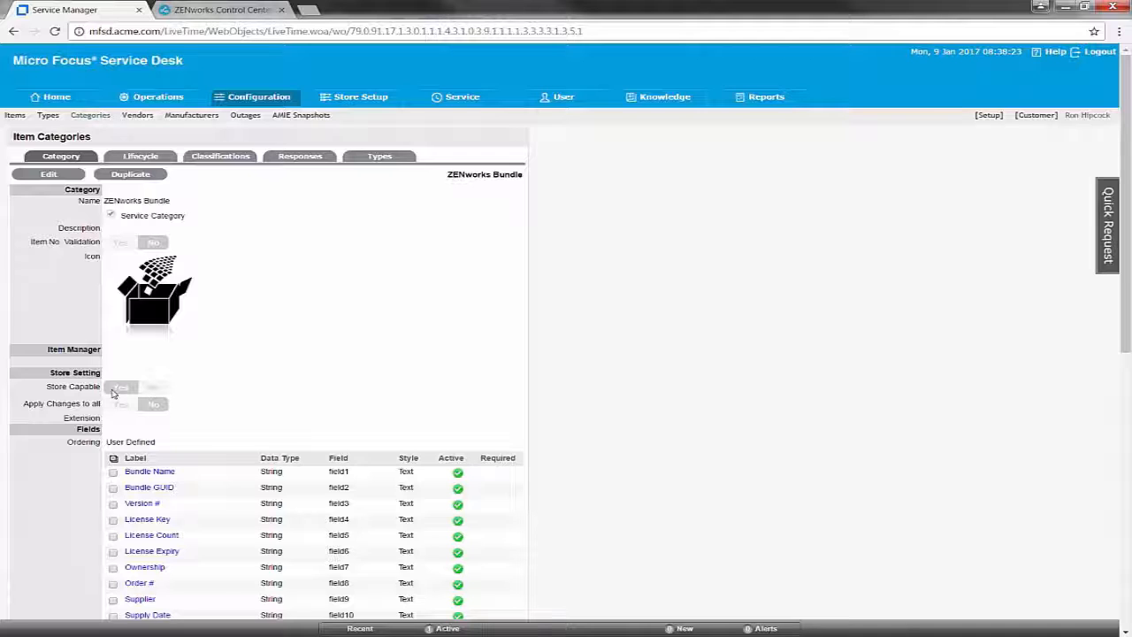
- Open the Warranty SLA and assign the technician found by last-name search as service level manager
left_click(478, 98)
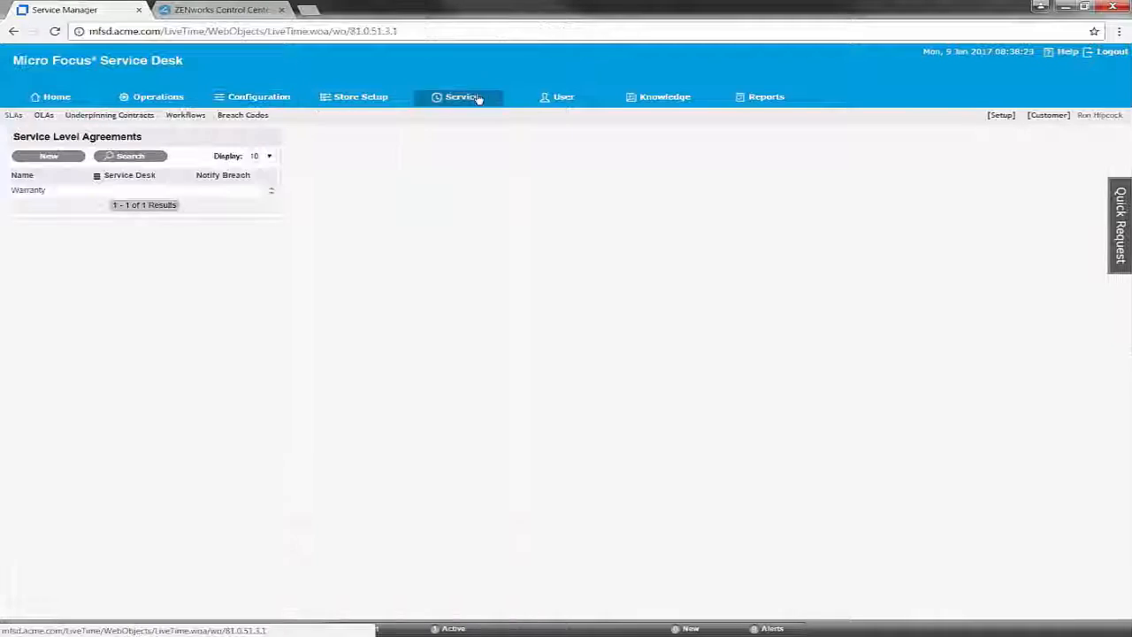
left_click(11, 119)
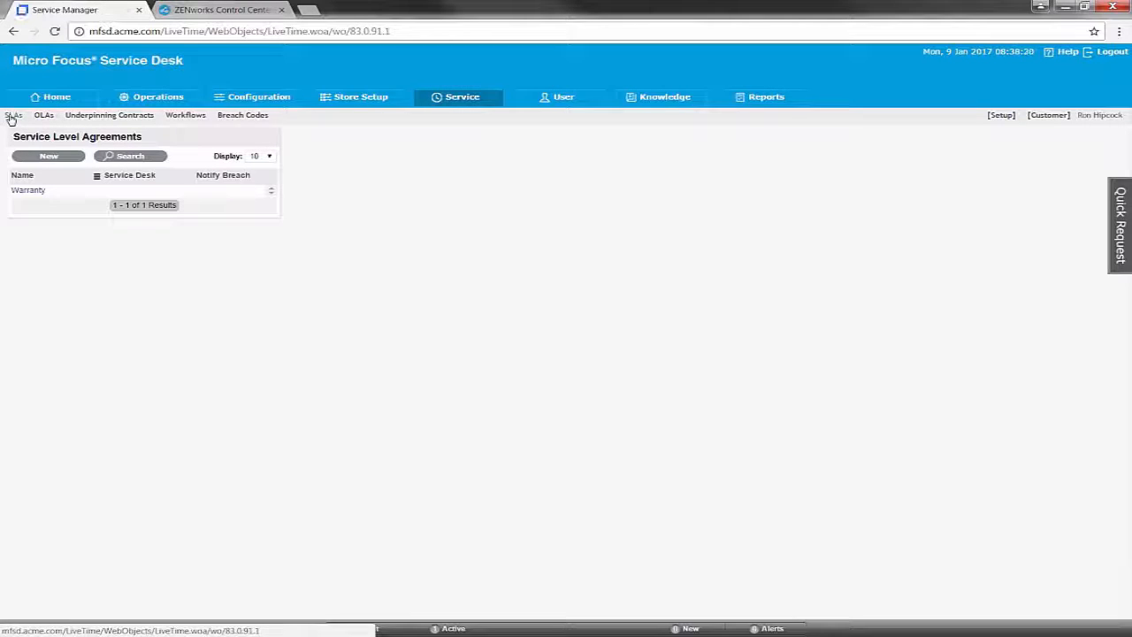
left_click(21, 191)
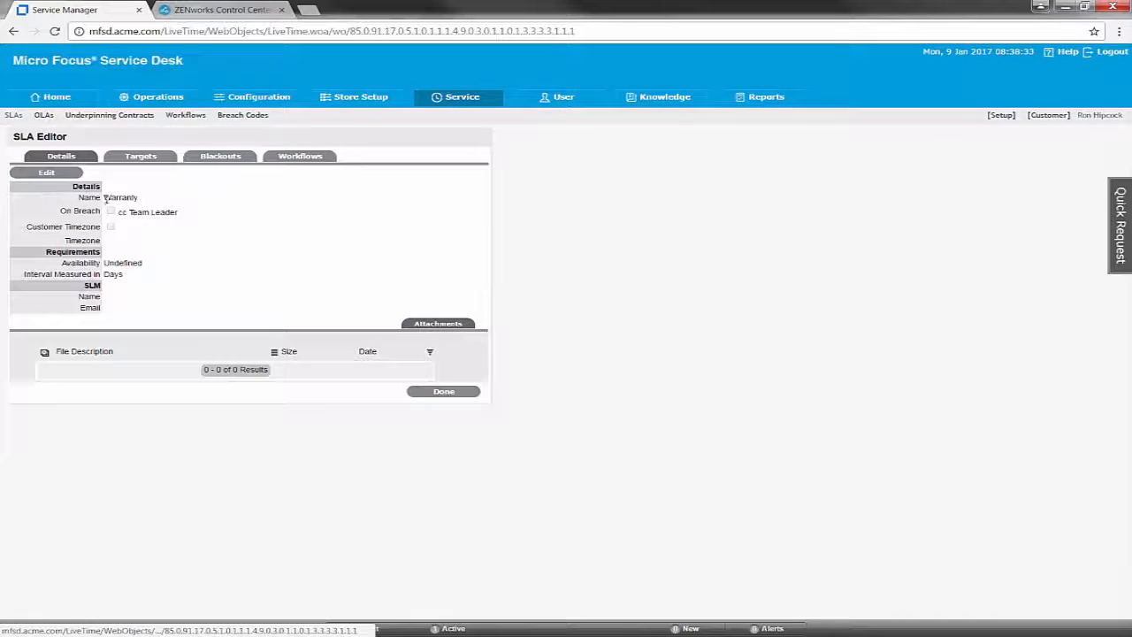
left_click(316, 260)
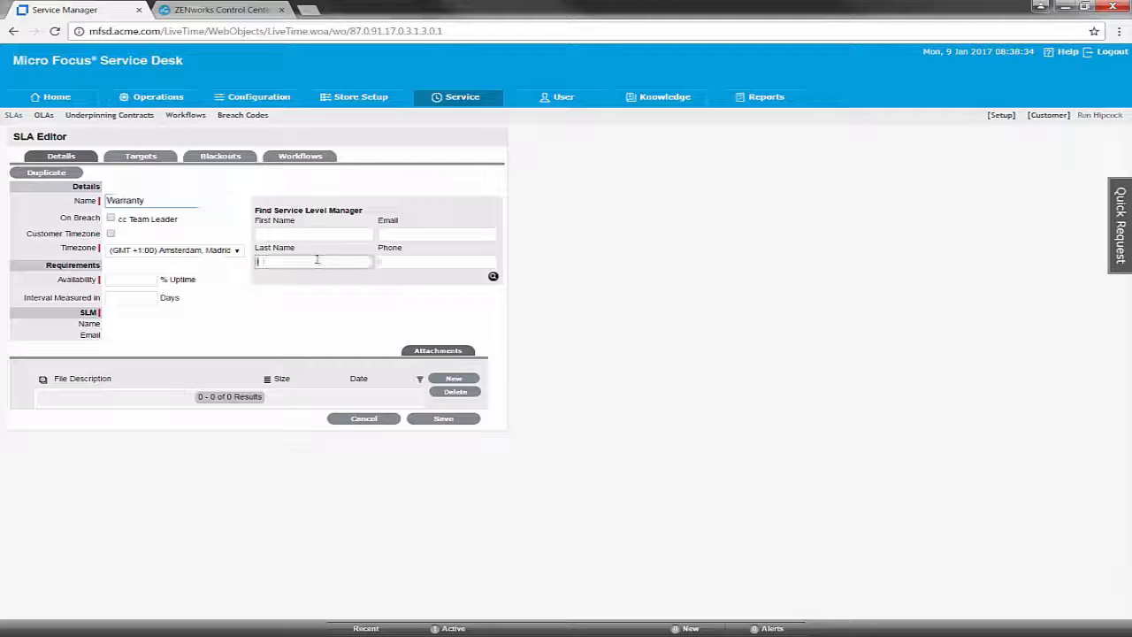
type("hi")
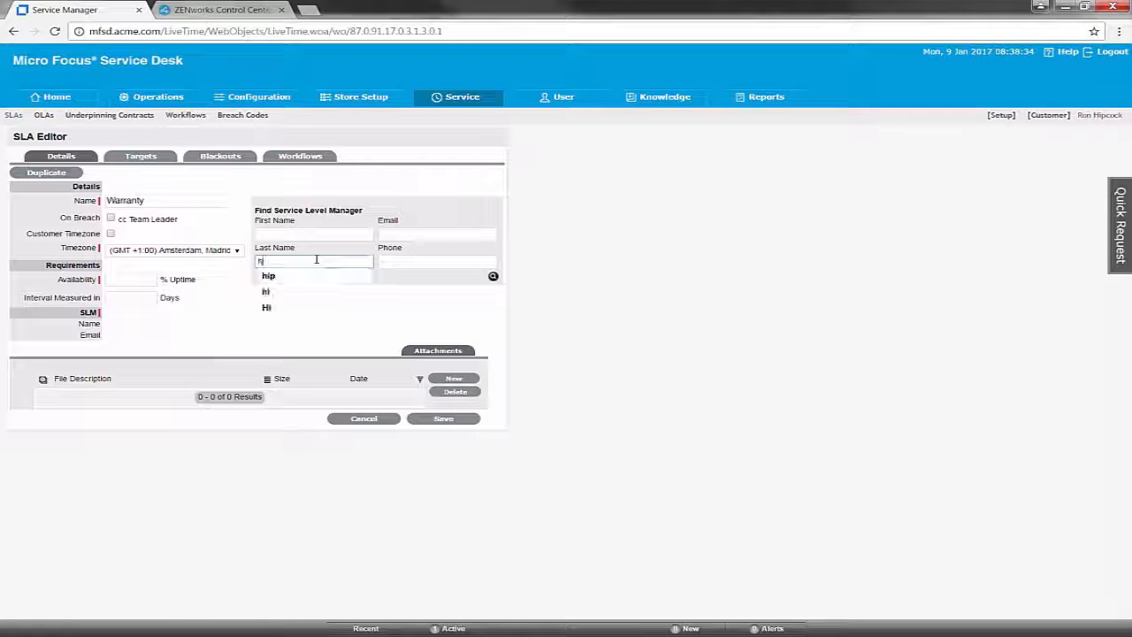
left_click(292, 276)
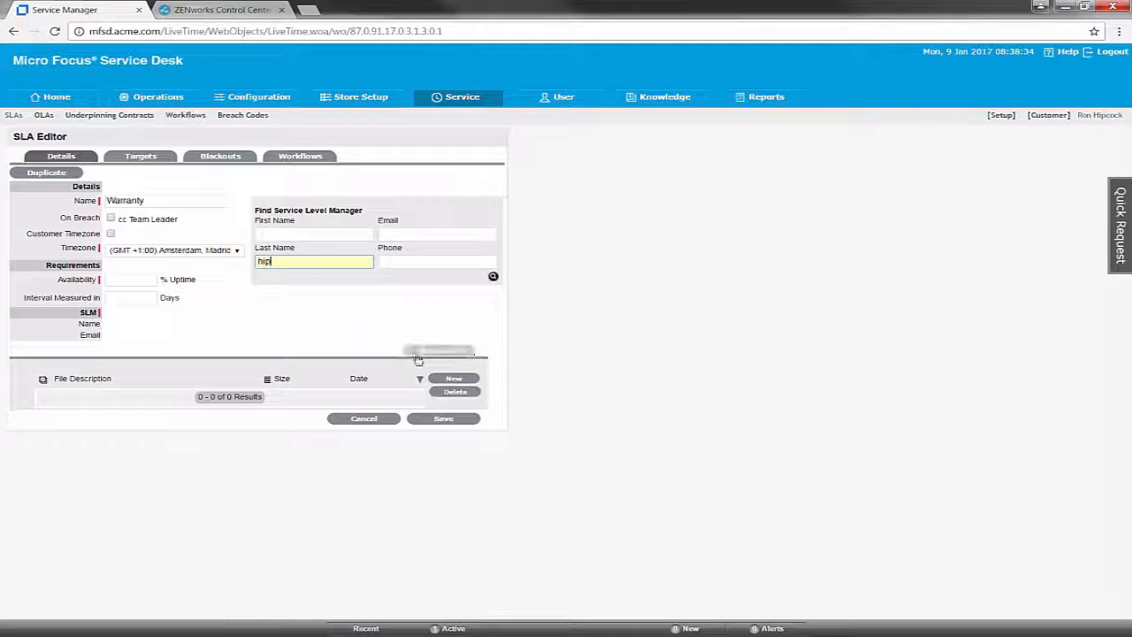
left_click(494, 277)
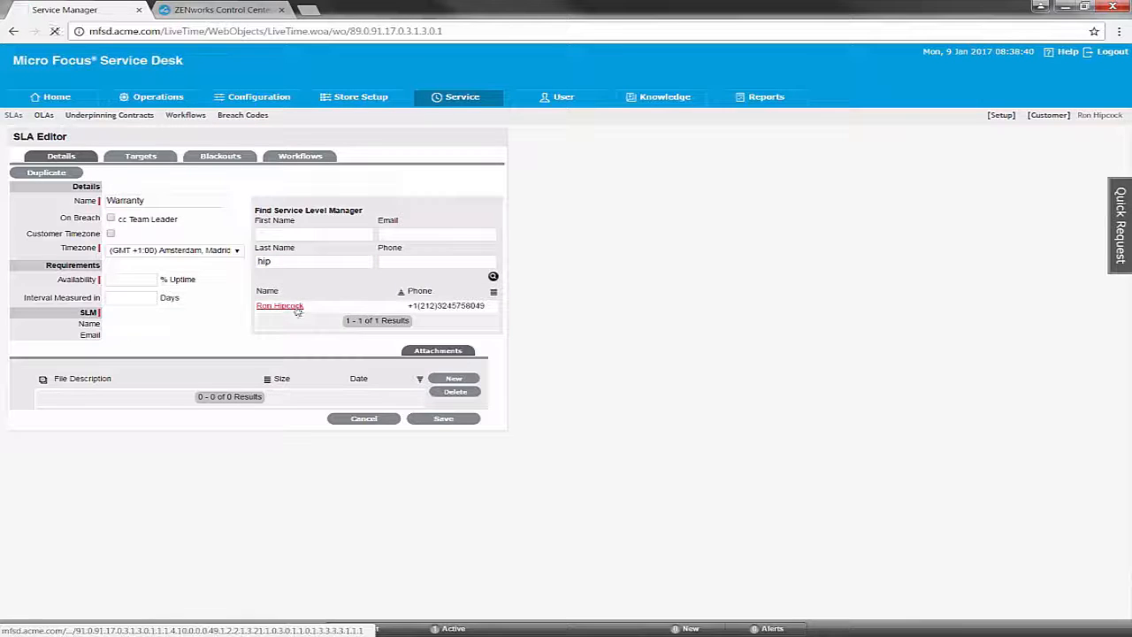
left_click(281, 311)
- Set the Warranty SLA's availability target to 98% and save it
left_click(129, 281)
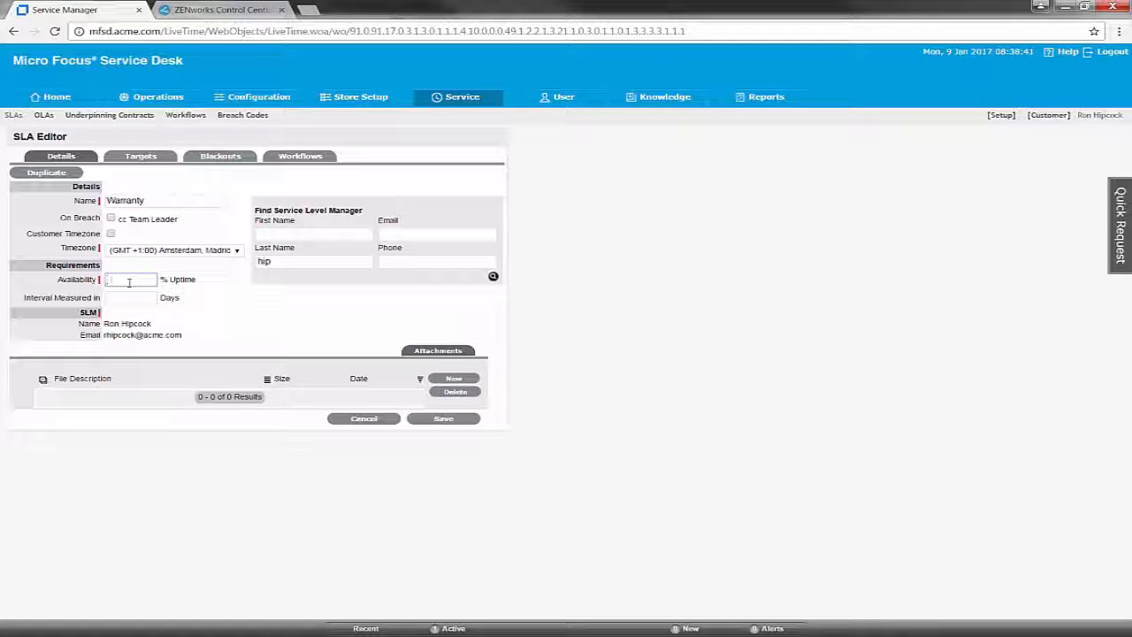
type("98")
left_click(443, 418)
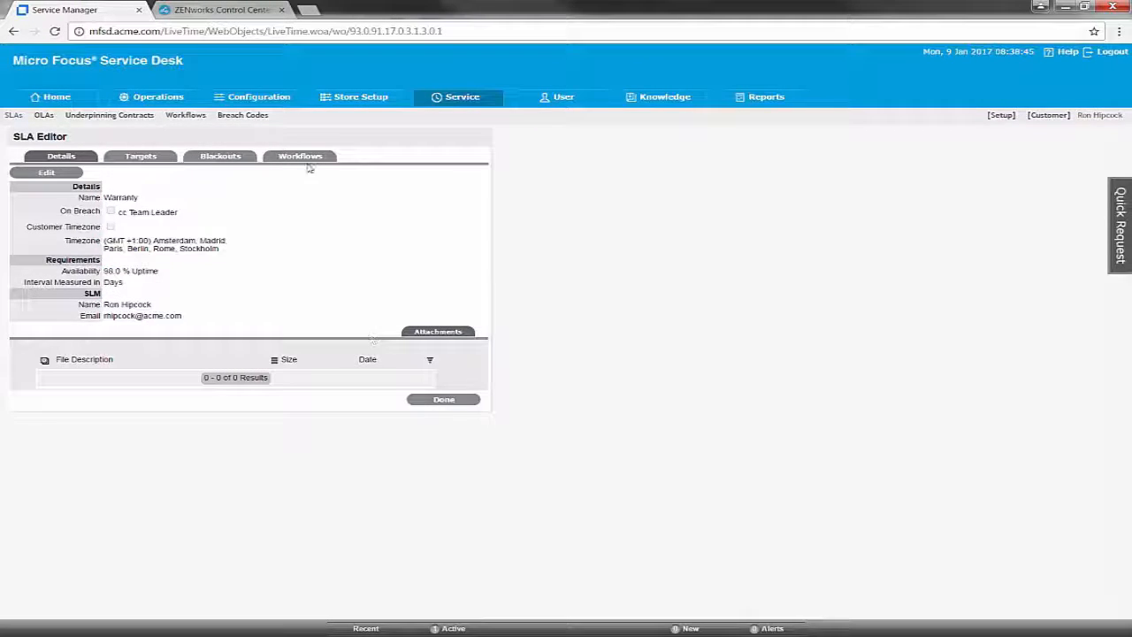
left_click(303, 156)
- Add Standard Store Workflow and Service Request Workflow to the Warranty SLA
left_click(76, 173)
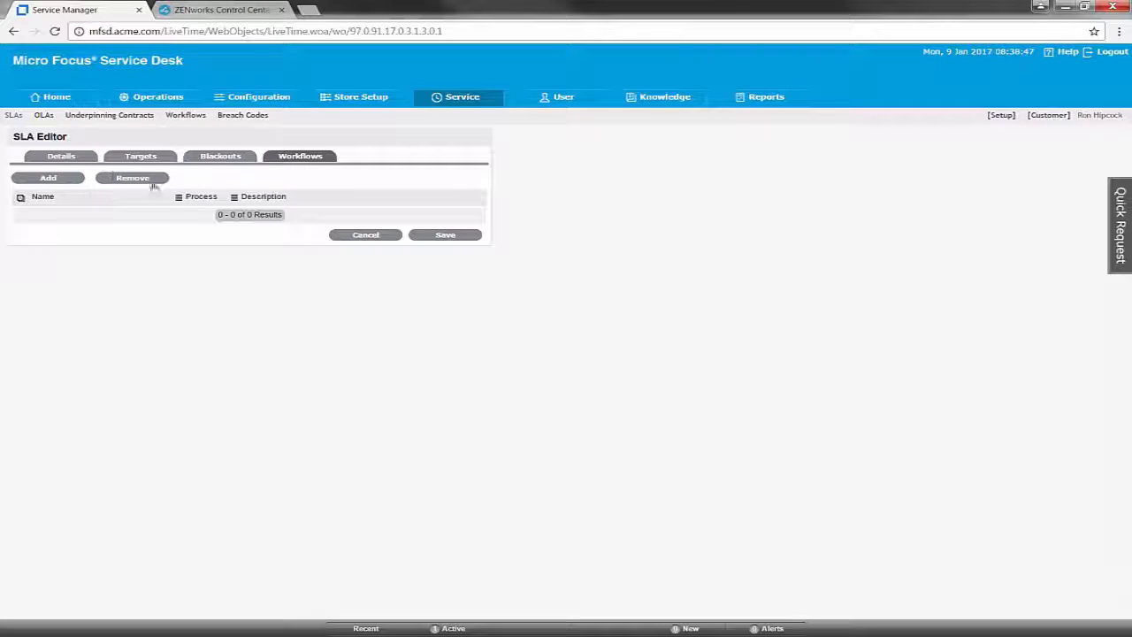
left_click(56, 178)
left_click(199, 180)
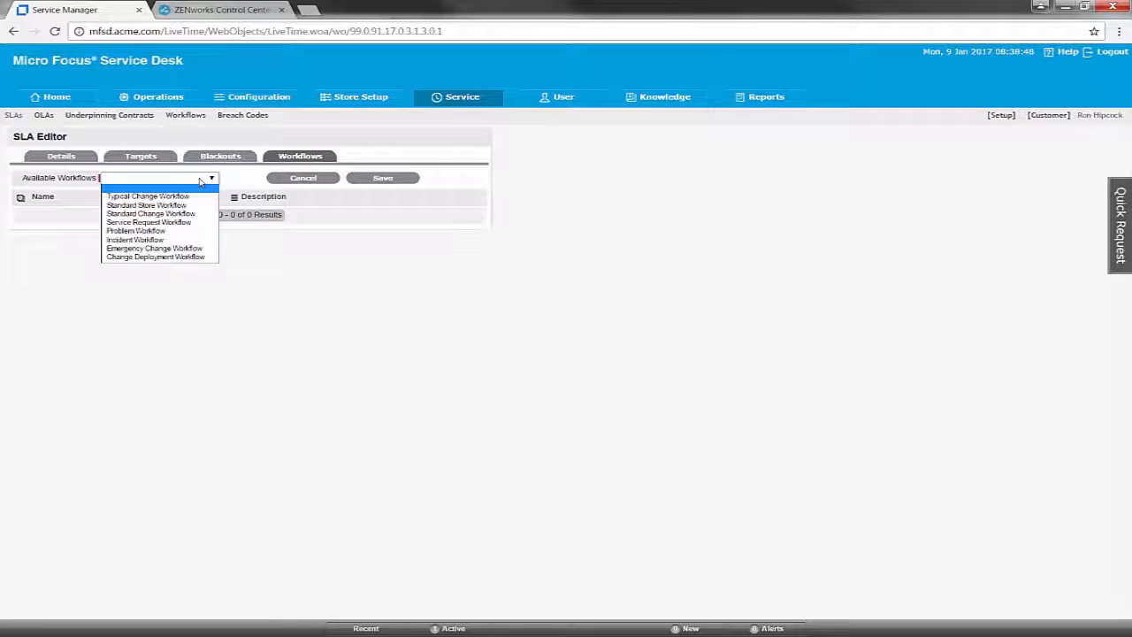
left_click(168, 202)
left_click(363, 187)
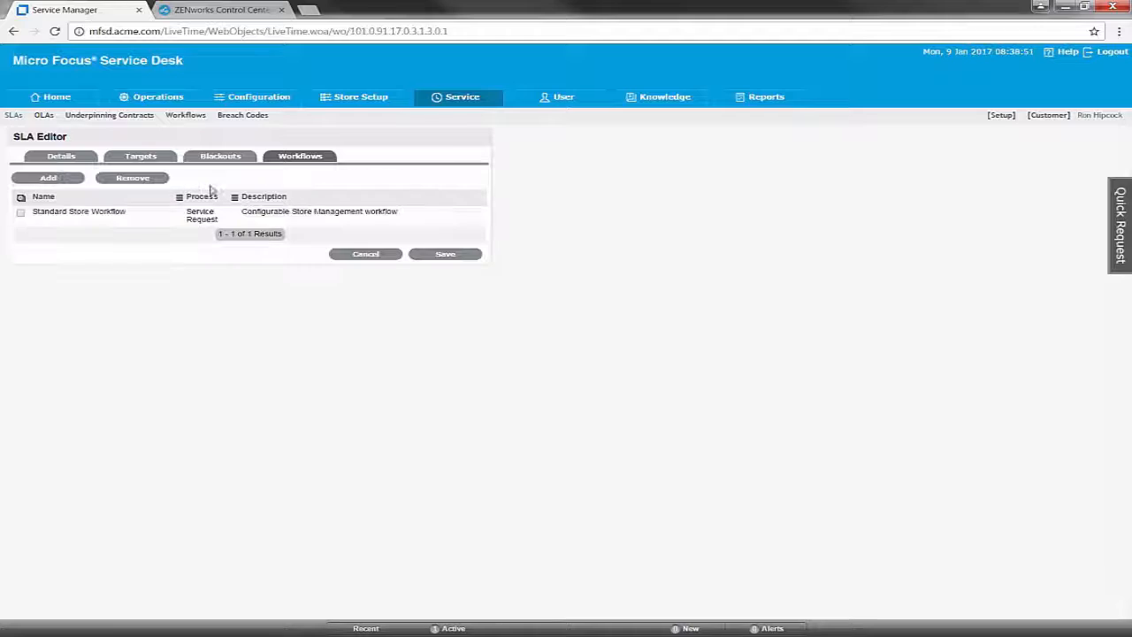
left_click(53, 178)
left_click(210, 180)
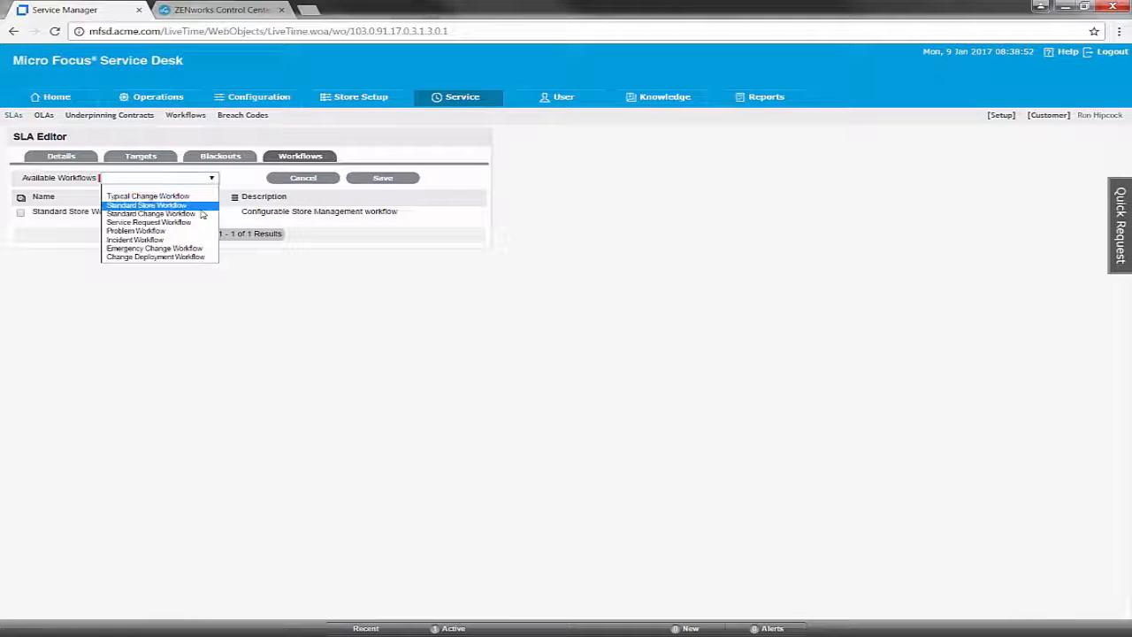
left_click(177, 222)
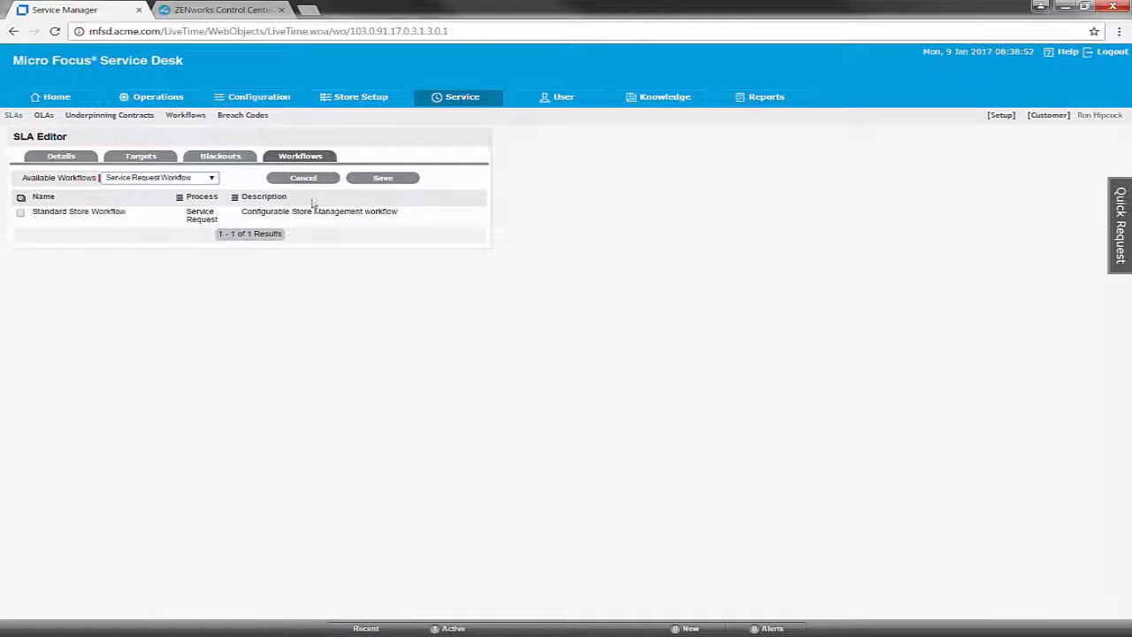
left_click(381, 178)
- Add Incident Workflow, finish editing, and return to the SLA list
left_click(53, 178)
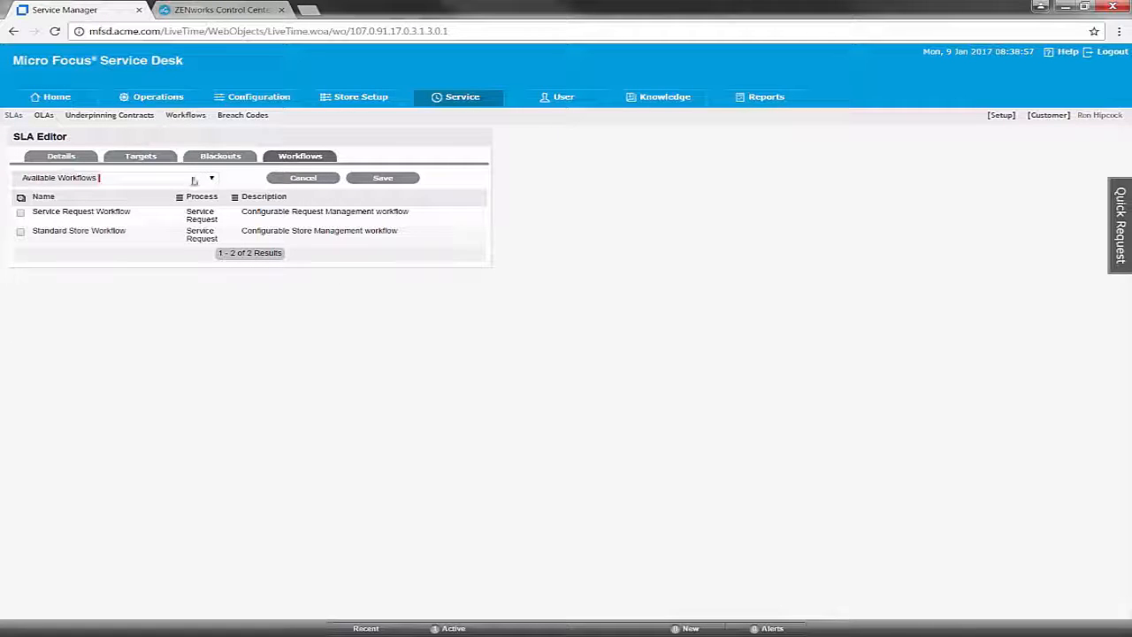
left_click(211, 178)
left_click(133, 236)
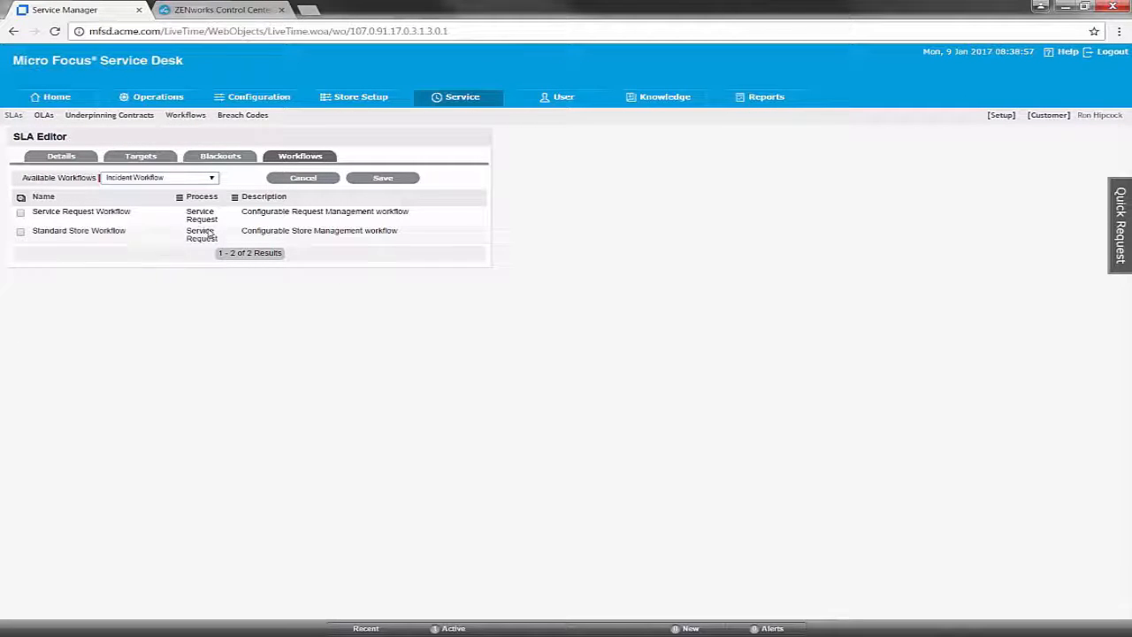
left_click(396, 181)
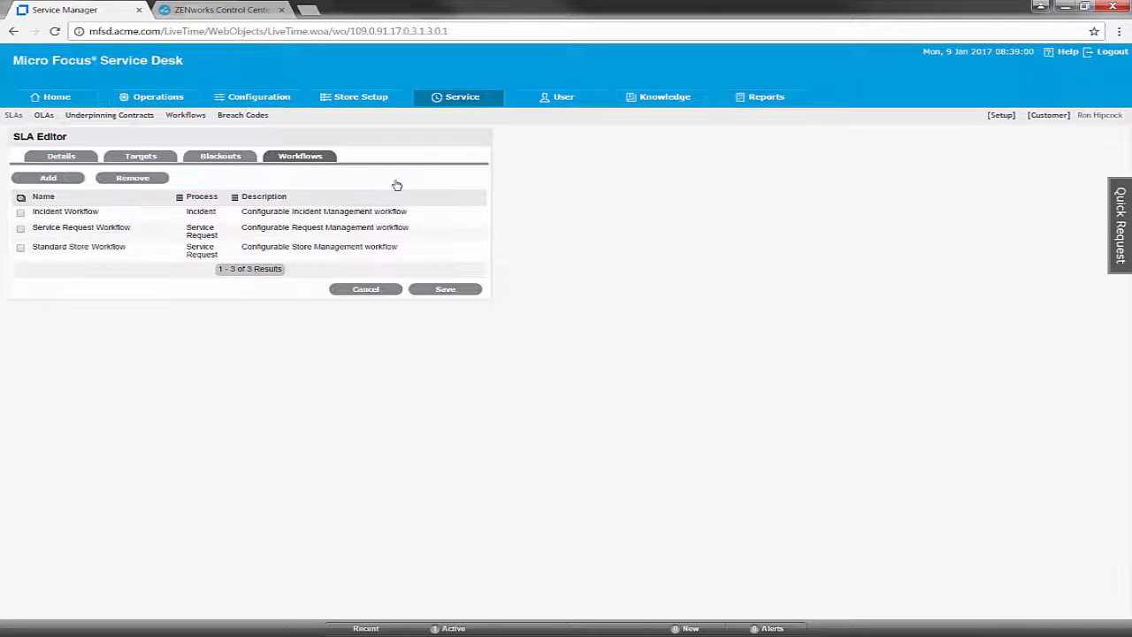
left_click(466, 290)
left_click(466, 282)
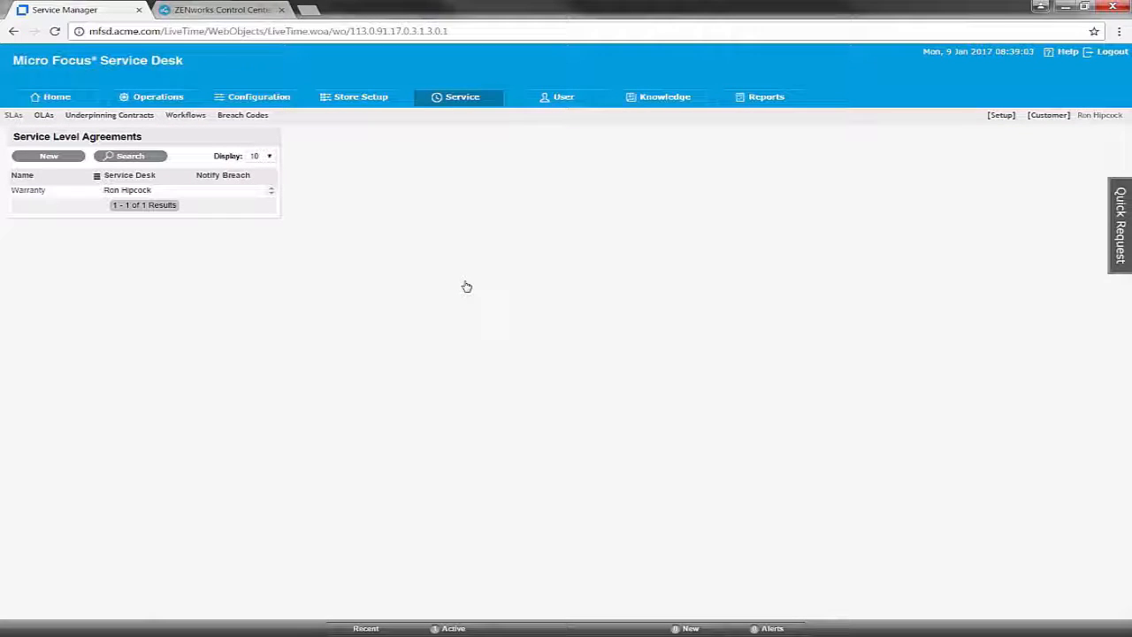
- Open the Default Store Team from User > Teams for editing
left_click(569, 102)
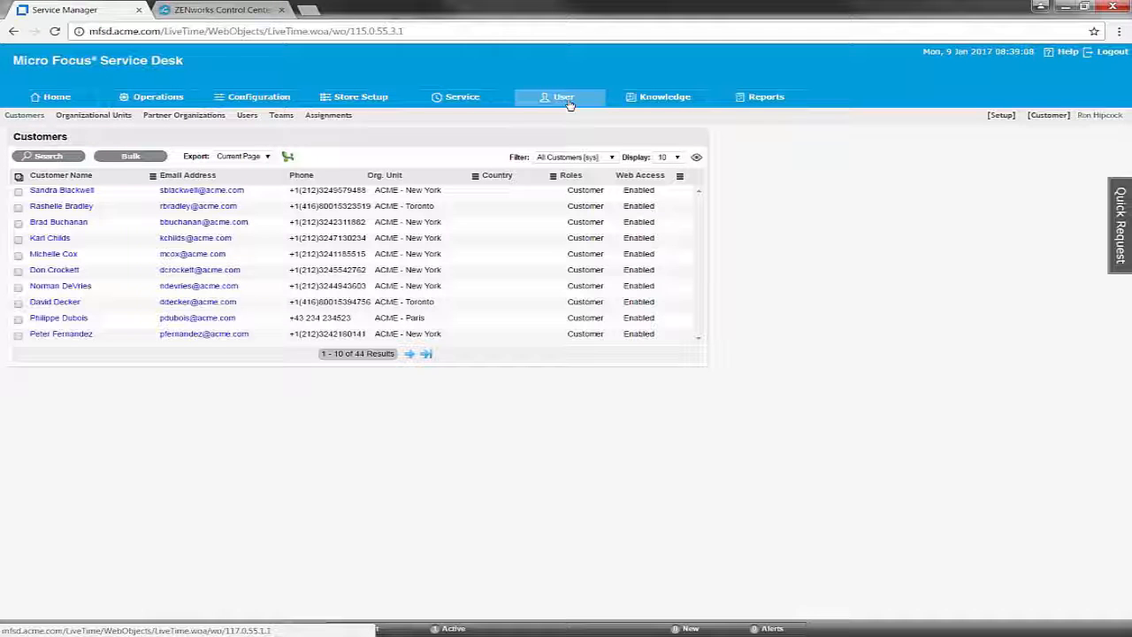
left_click(283, 116)
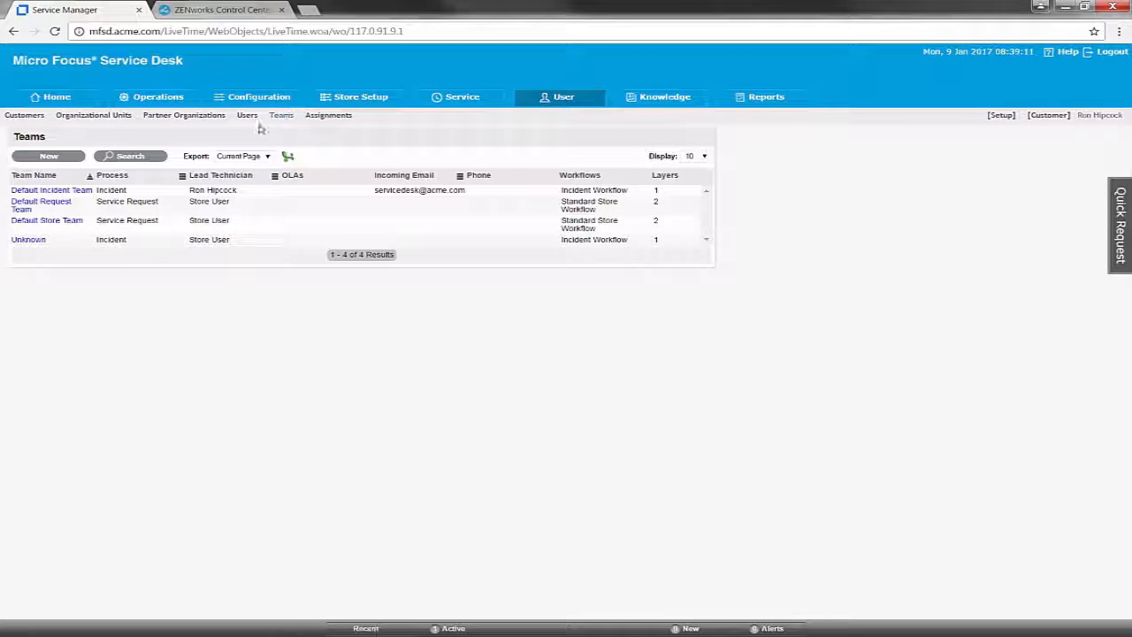
left_click(74, 222)
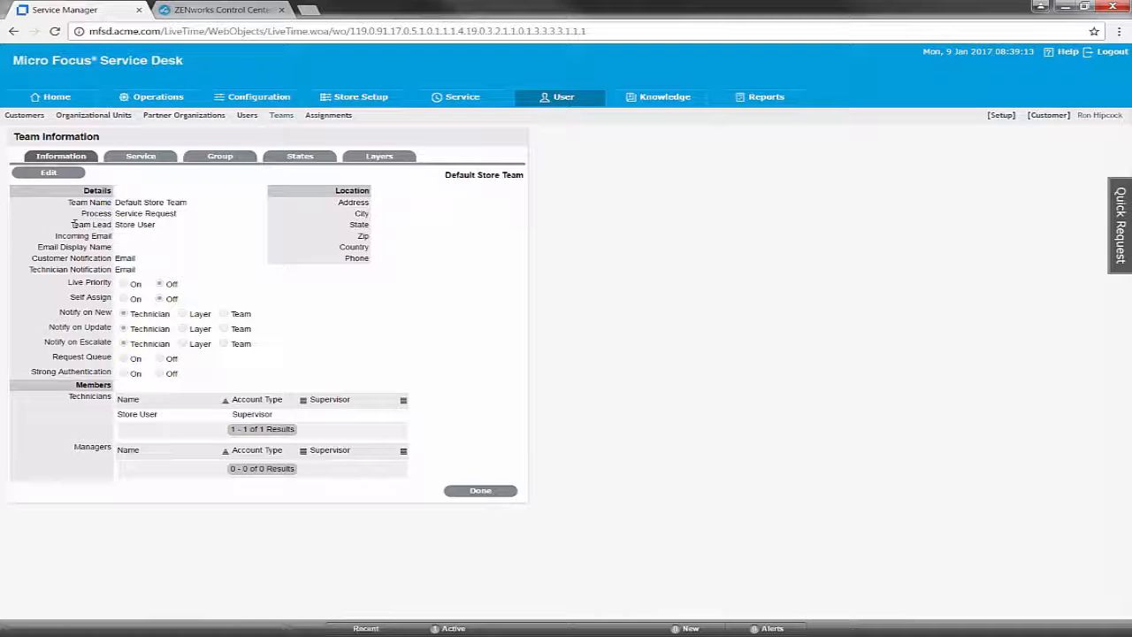
left_click(48, 174)
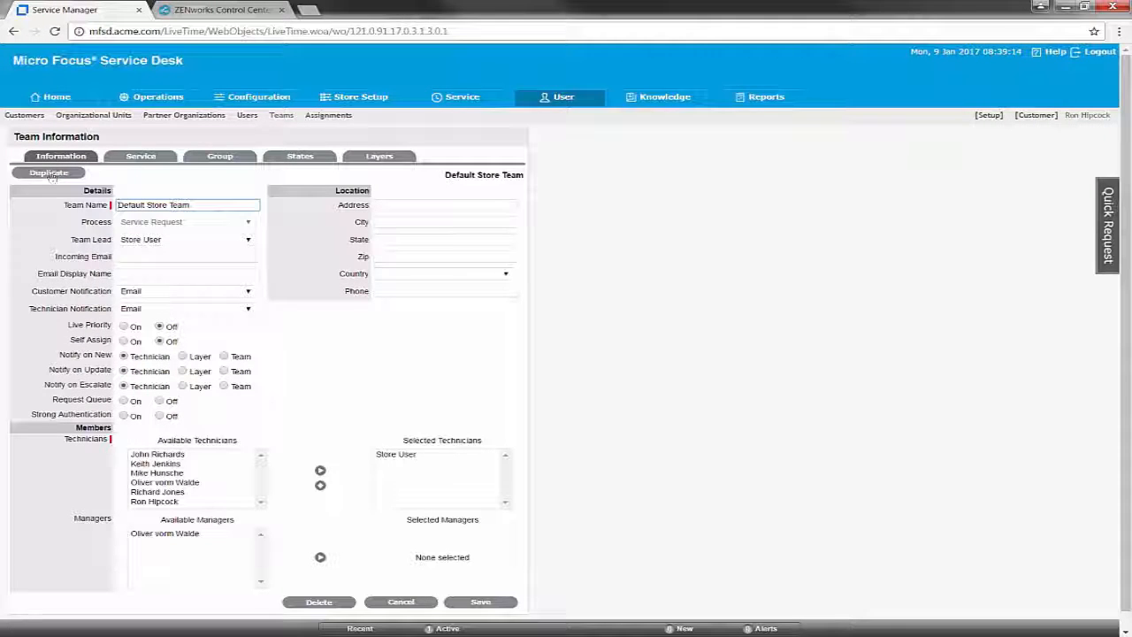
scroll(177, 358, "down", 1)
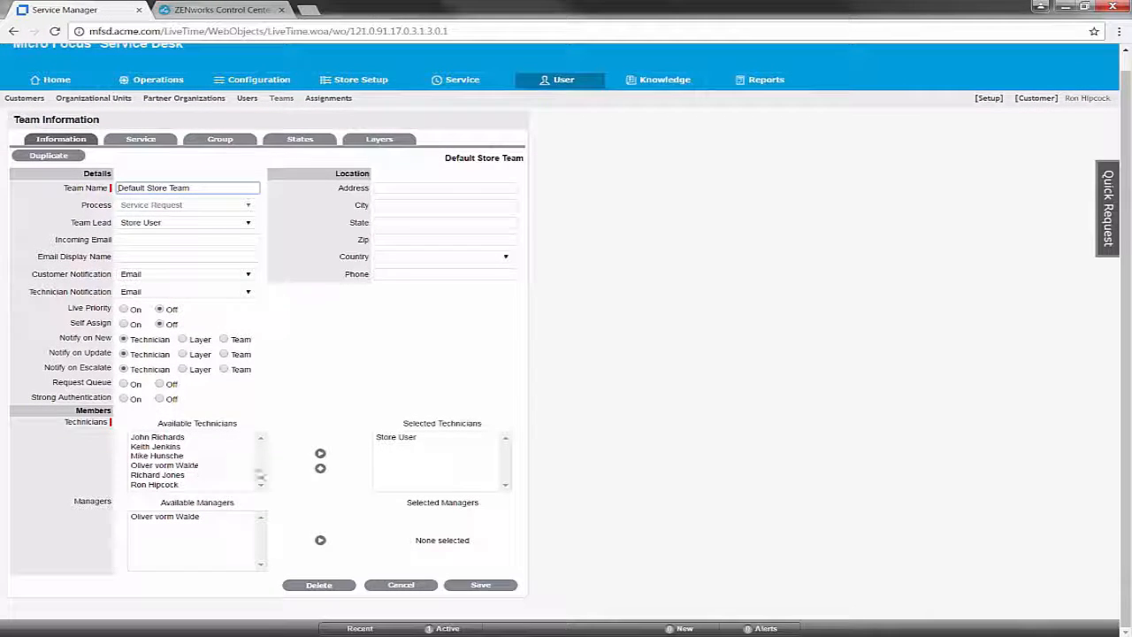
- Replace Store User with a new lead technician, add a second technician and a manager, and save
left_click(408, 437)
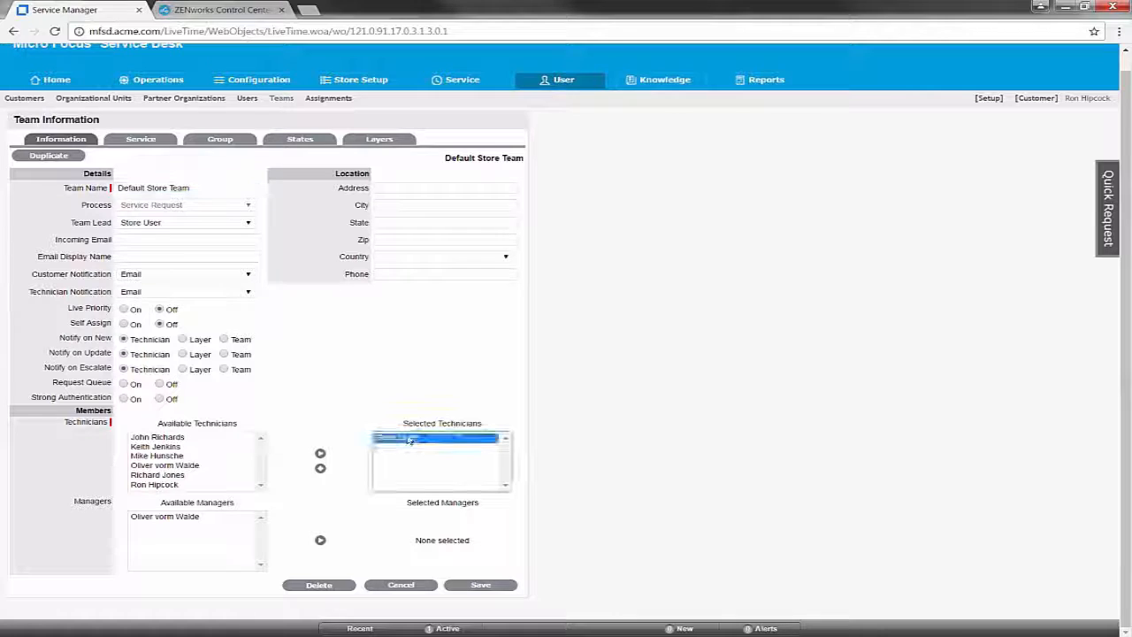
left_click(175, 486)
left_click(319, 466)
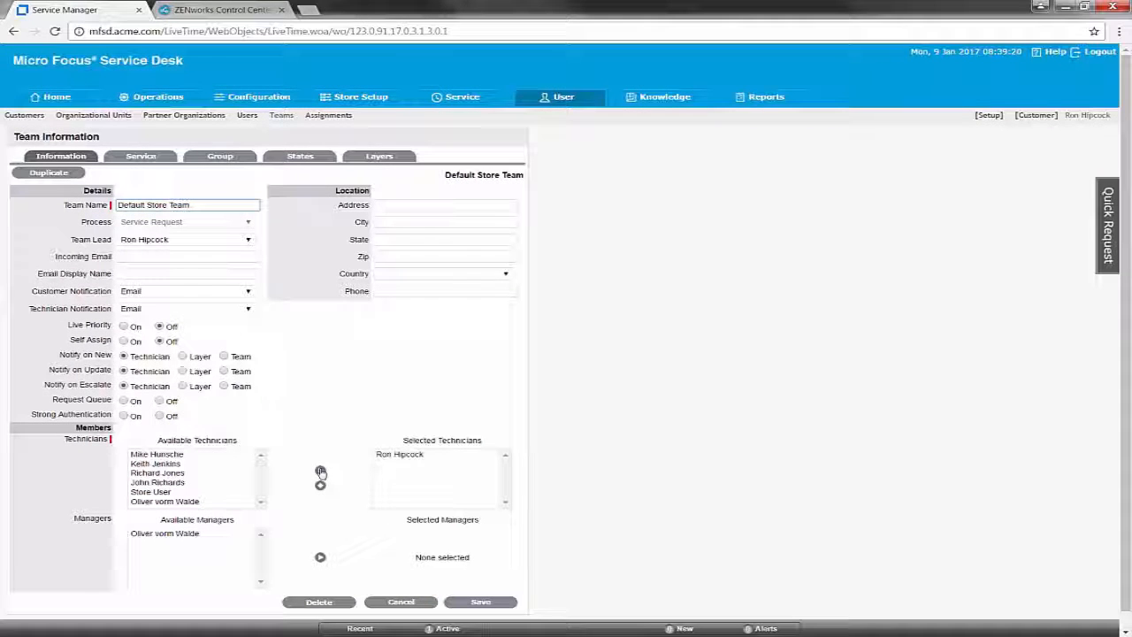
left_click(185, 501)
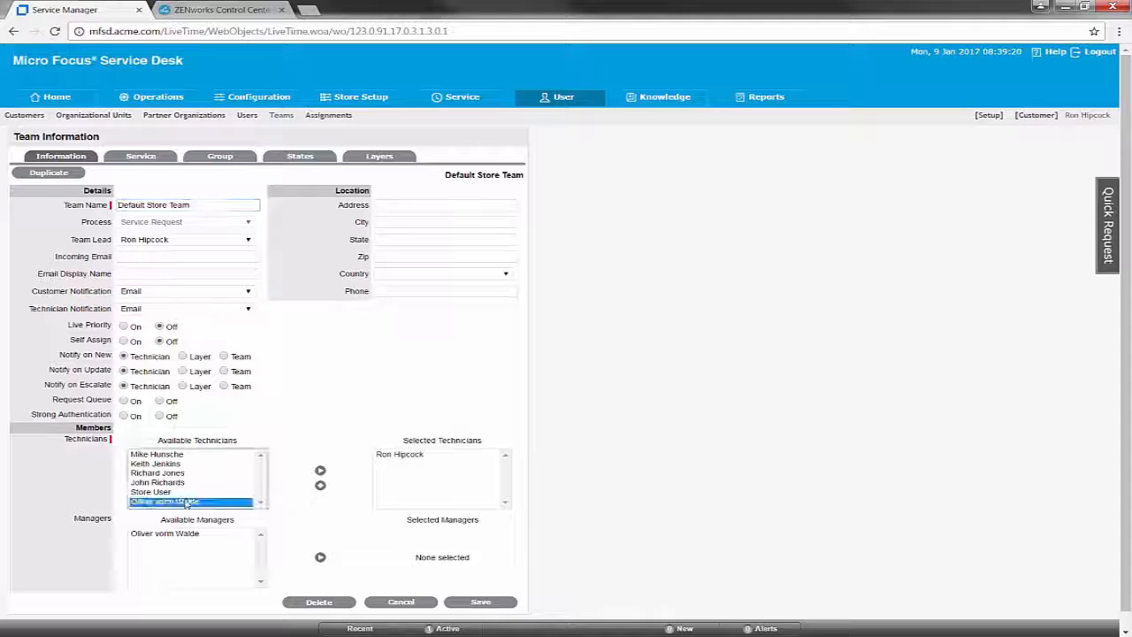
left_click(321, 472)
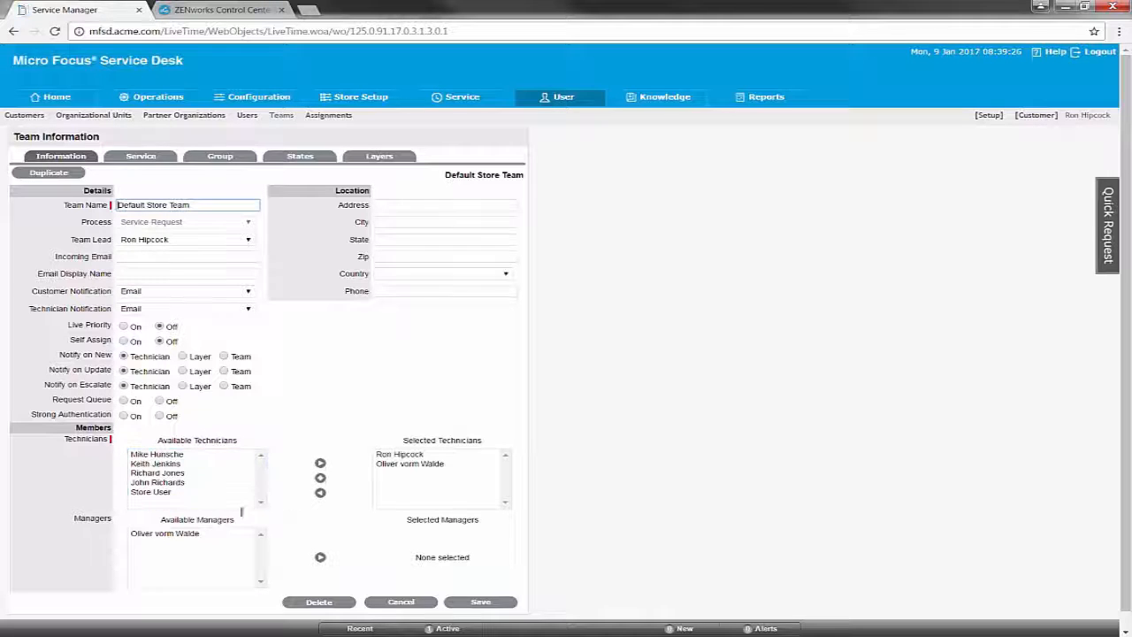
left_click(188, 533)
left_click(320, 559)
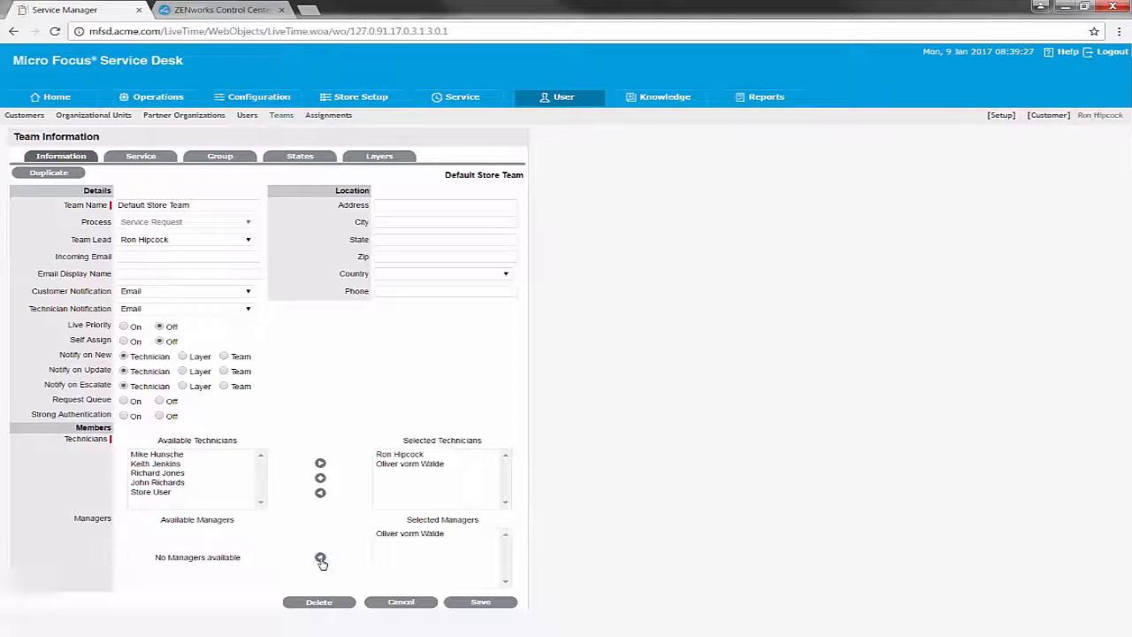
left_click(469, 603)
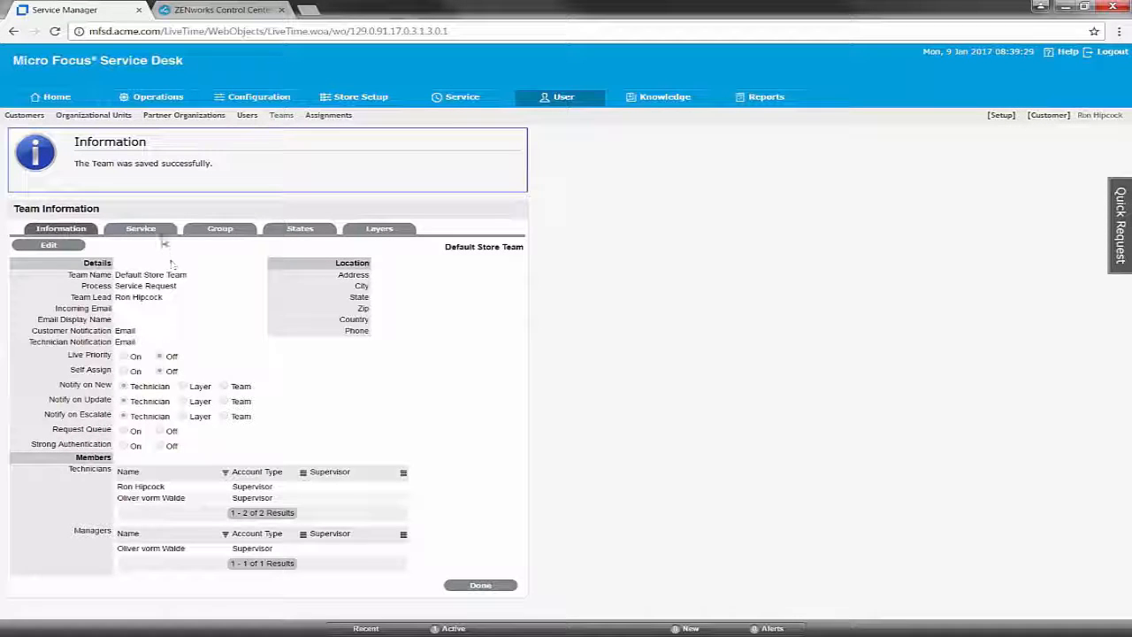
- Add both technicians to the team's Default Group and save it
left_click(216, 230)
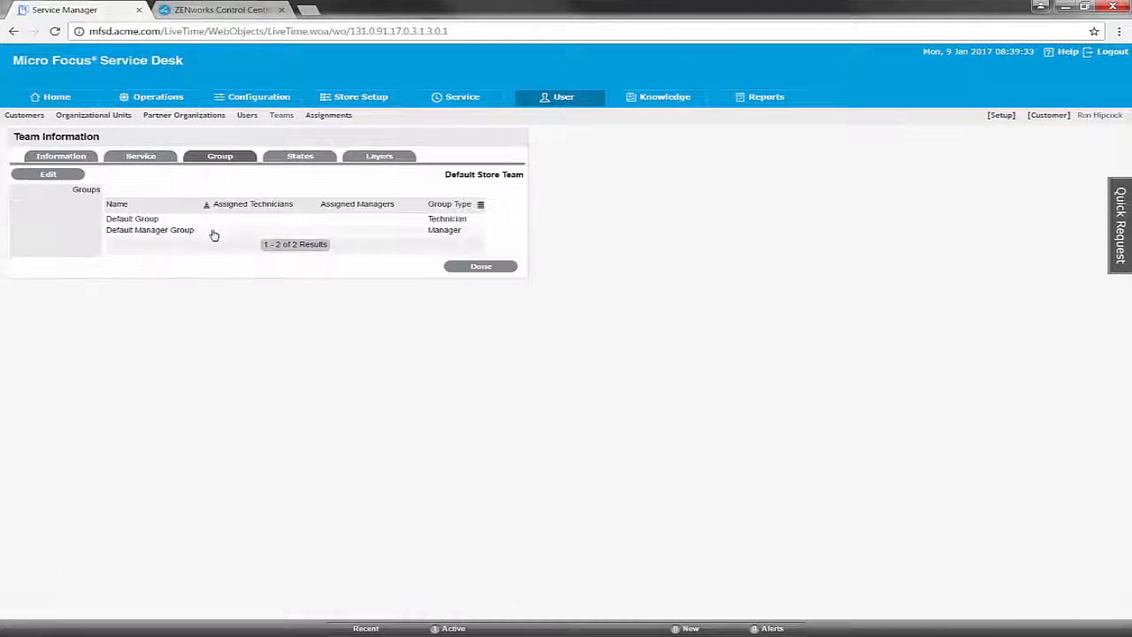
left_click(47, 174)
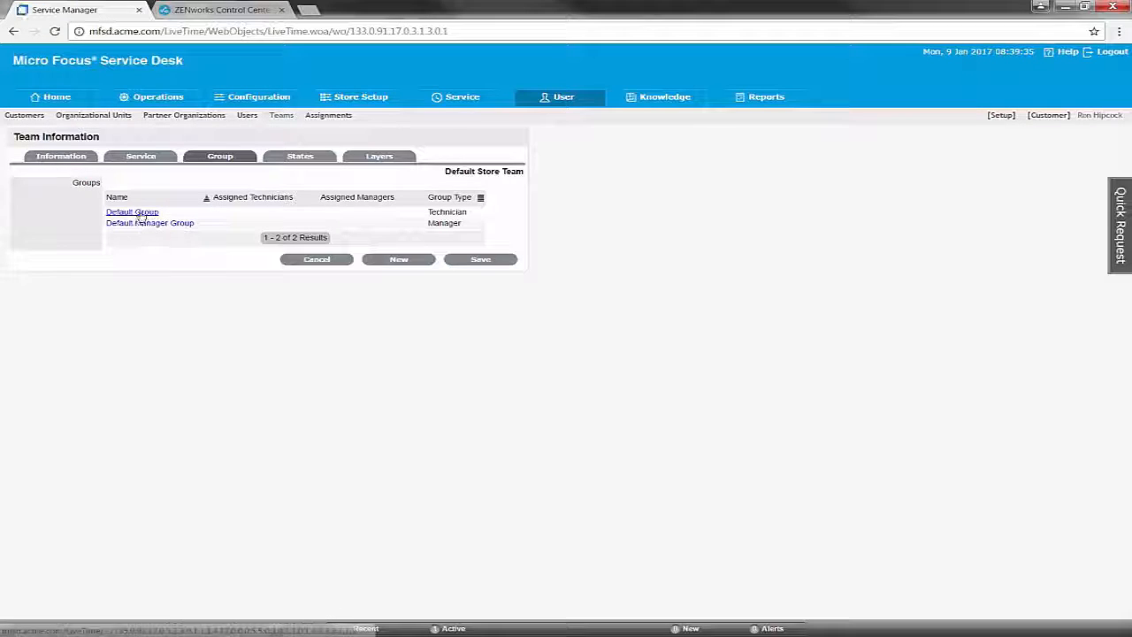
left_click(141, 213)
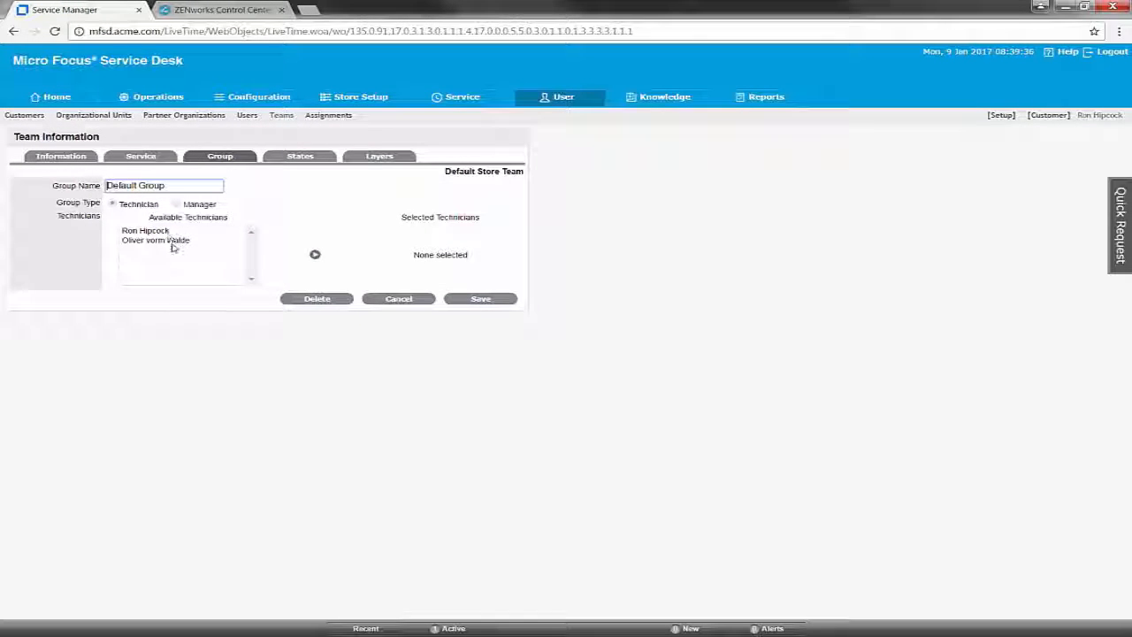
left_click(166, 231)
left_click(173, 241, "shift")
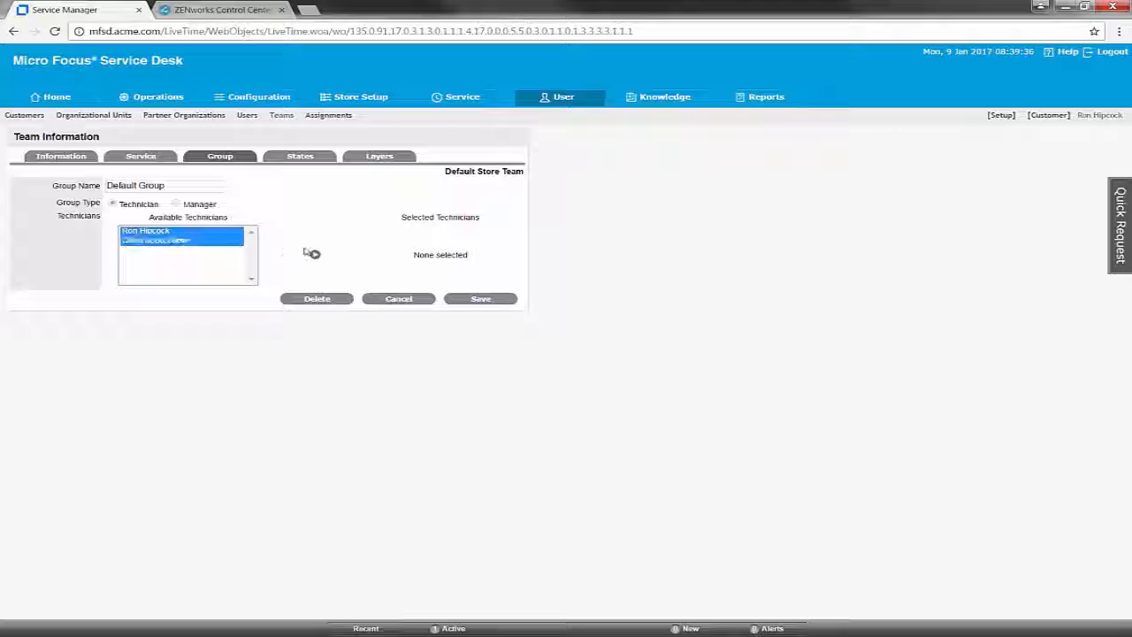
left_click(314, 254)
left_click(486, 301)
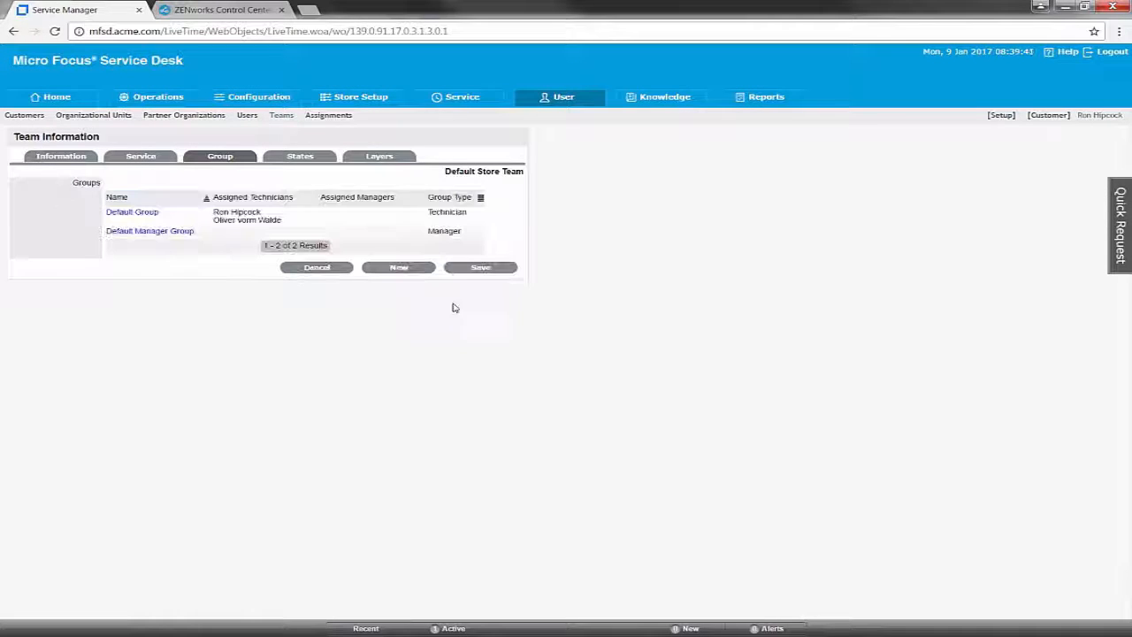
- Add the manager to the Default Manager Group, save the team's groups, and return to Teams
left_click(149, 231)
left_click(164, 231)
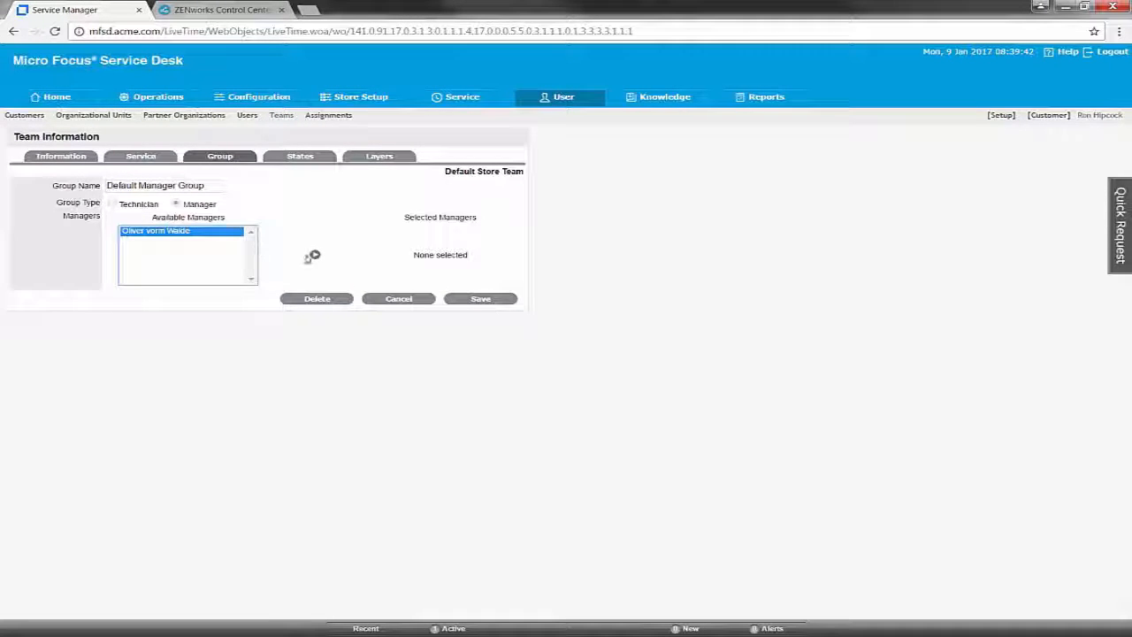
left_click(314, 256)
left_click(485, 301)
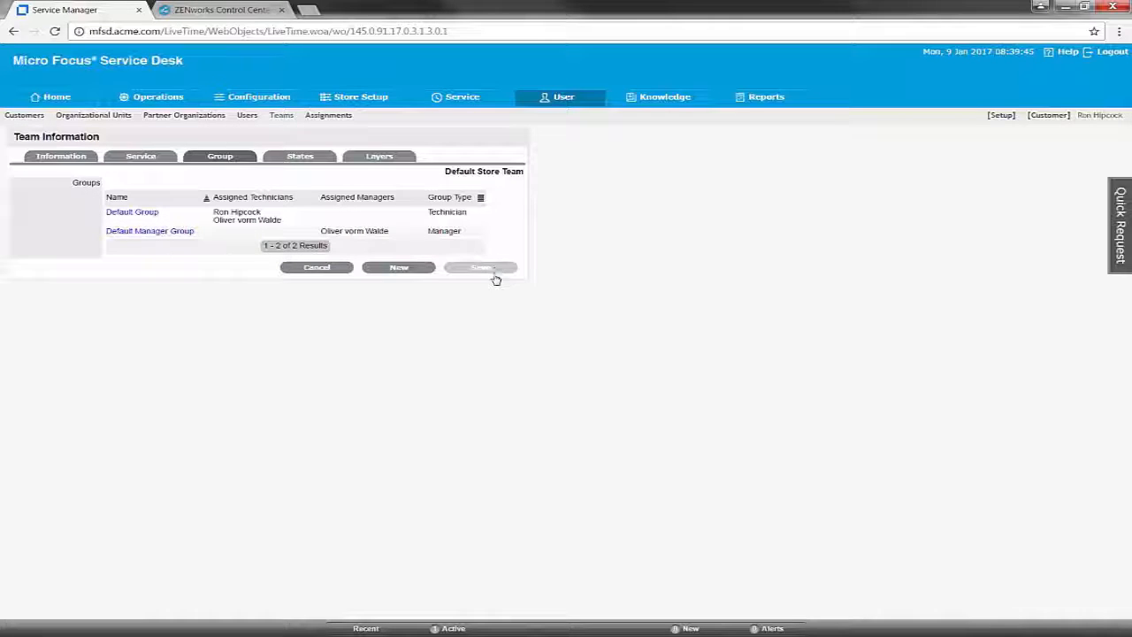
left_click(495, 269)
left_click(493, 349)
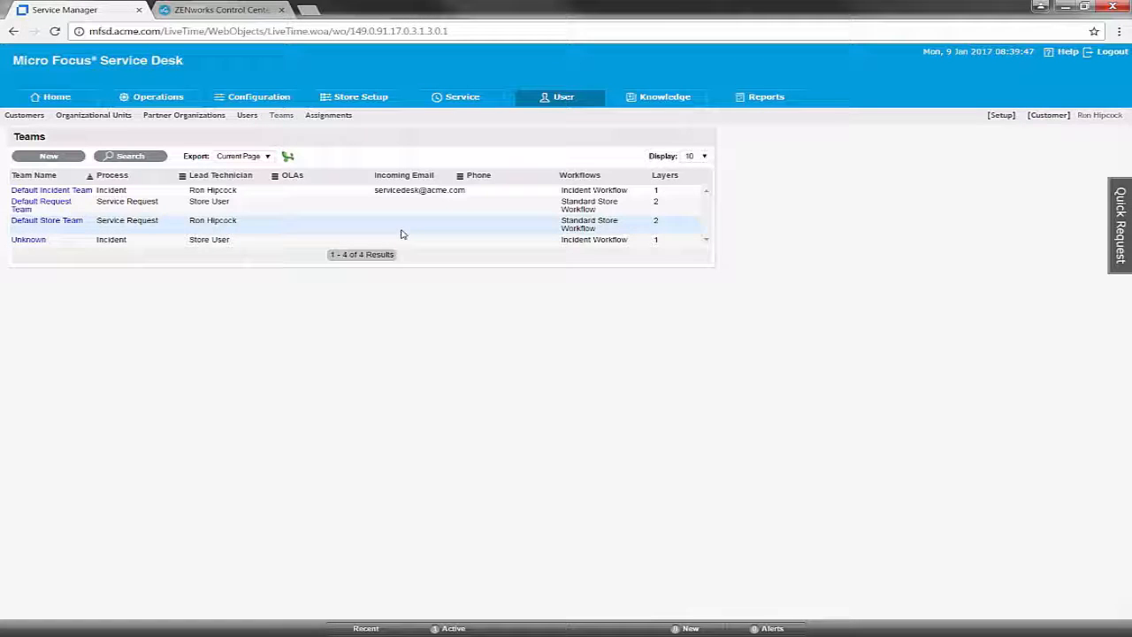
- Open the Default Store Template from Store Setup > Store Templates for editing
left_click(362, 97)
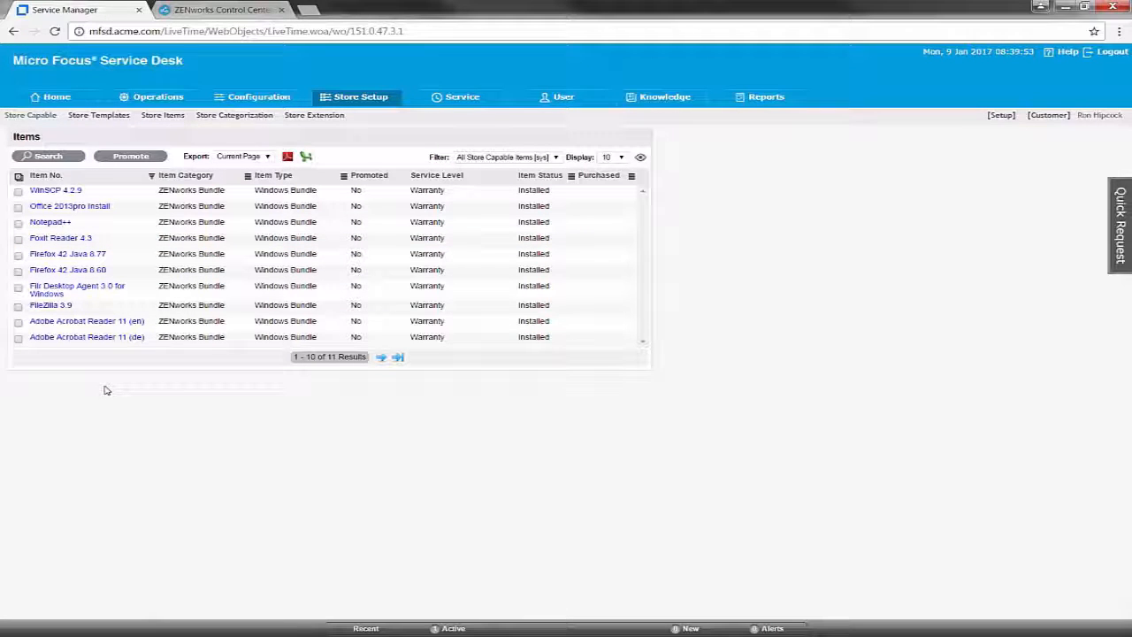
left_click(103, 122)
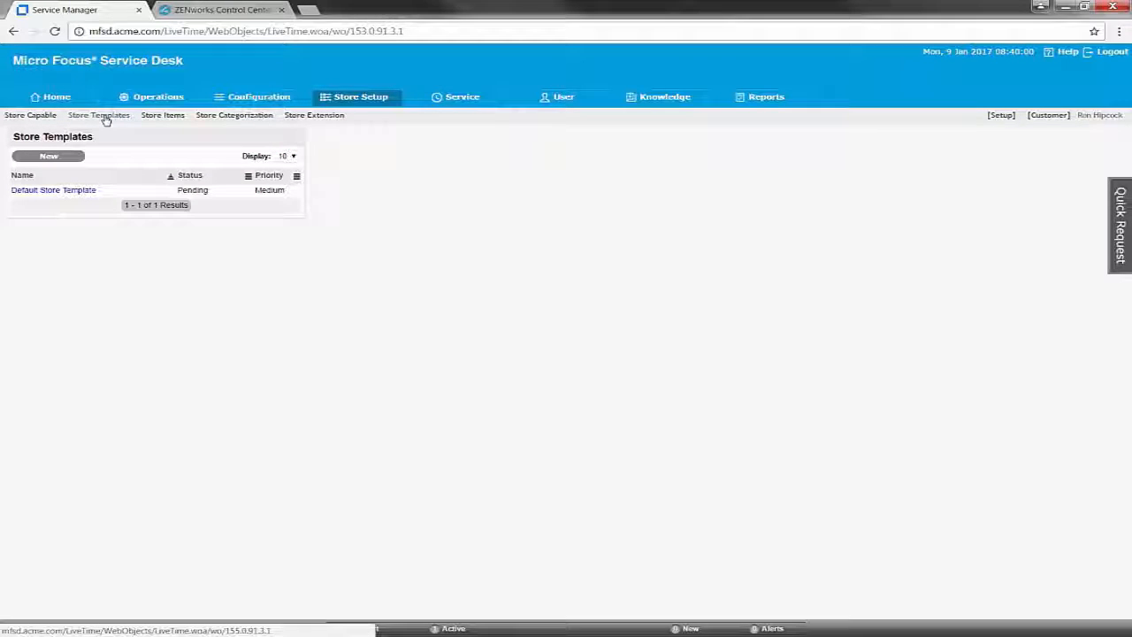
left_click(63, 192)
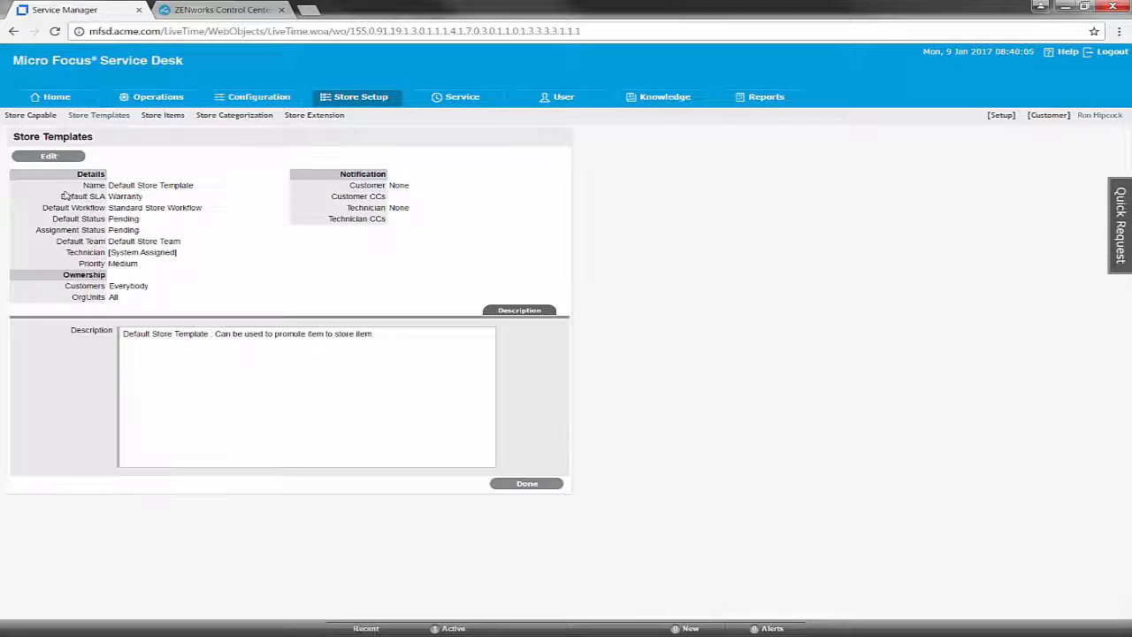
left_click(49, 158)
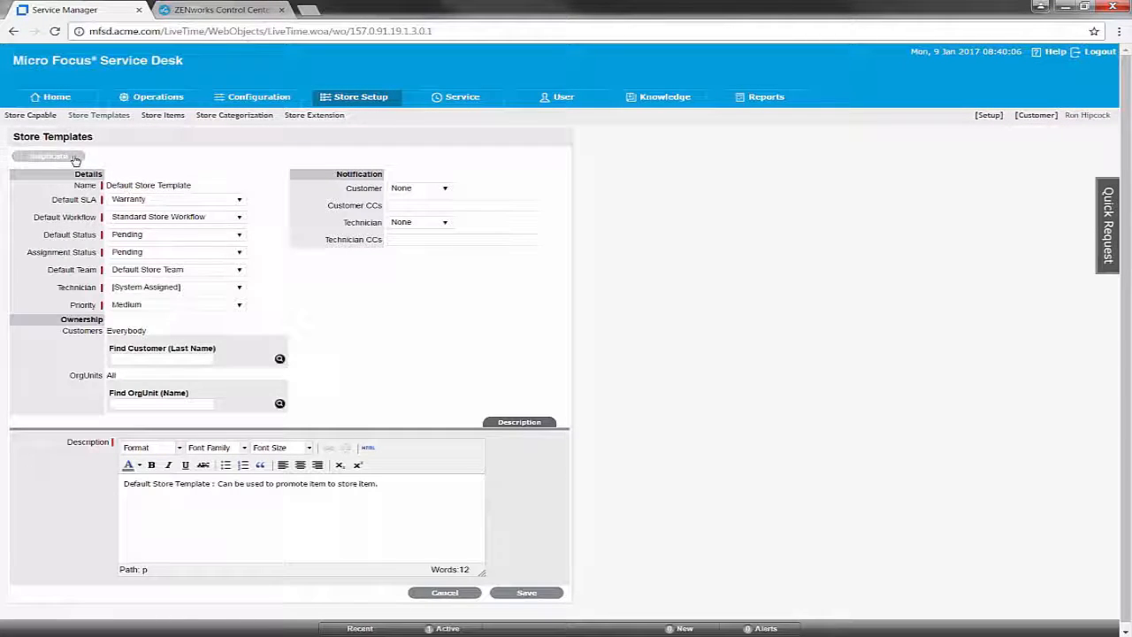
- Duplicate the default store template and name the copy 'Free Store Apps'
left_click(75, 159)
left_click(619, 107)
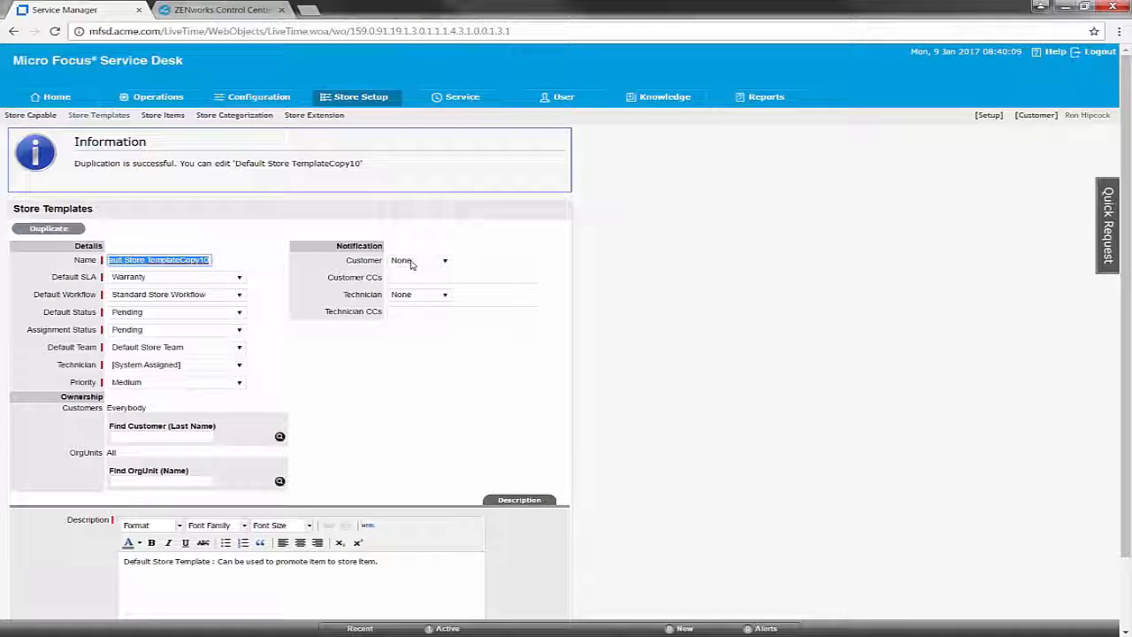
type("Fre")
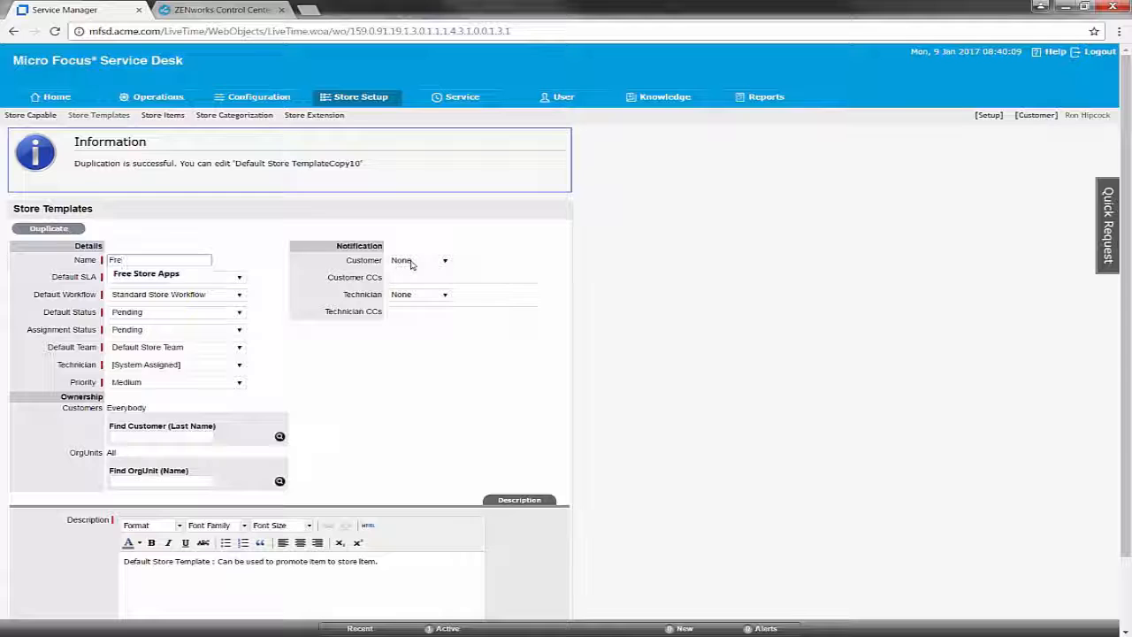
key("Down")
key("Return")
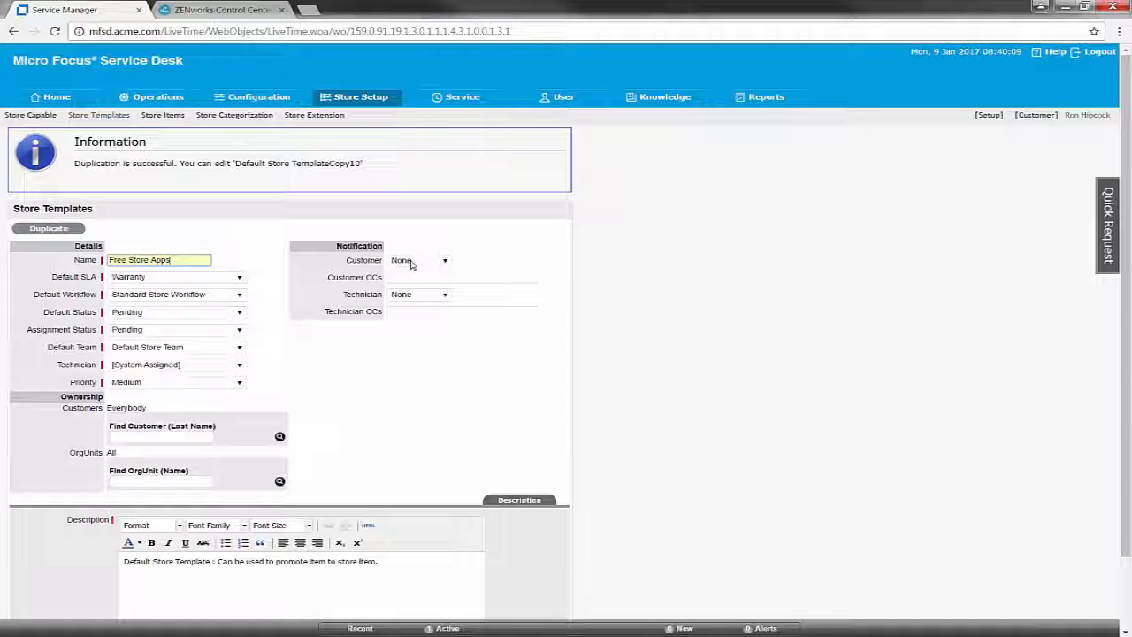
- Set default and assignment status to Closed - Resolved, save, and return to the list
left_click(240, 312)
left_click(224, 342)
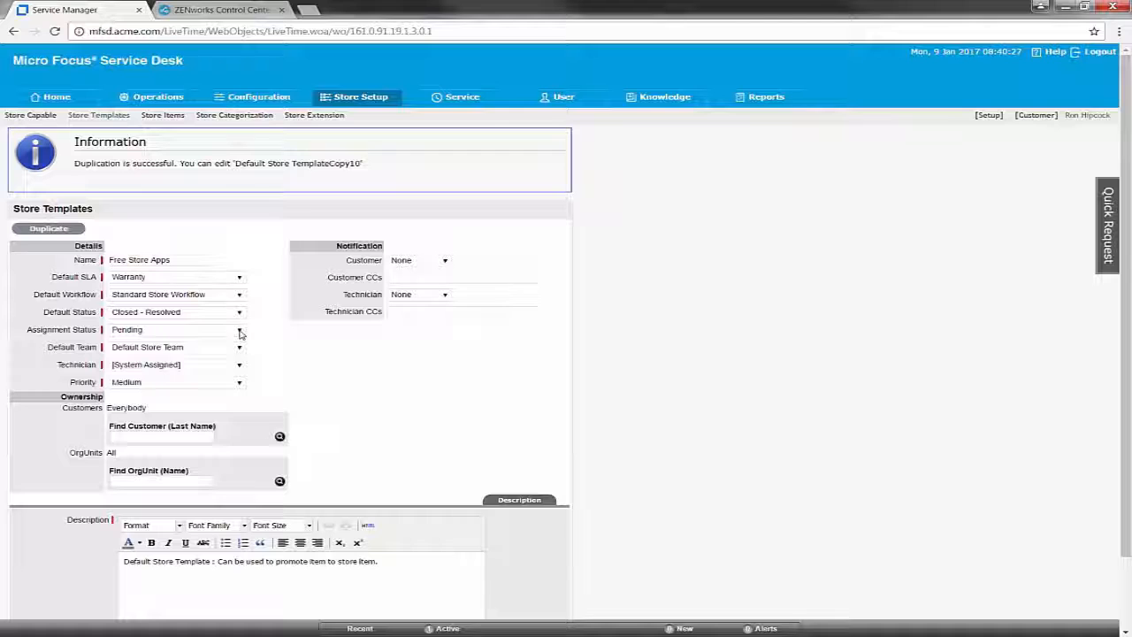
left_click(240, 331)
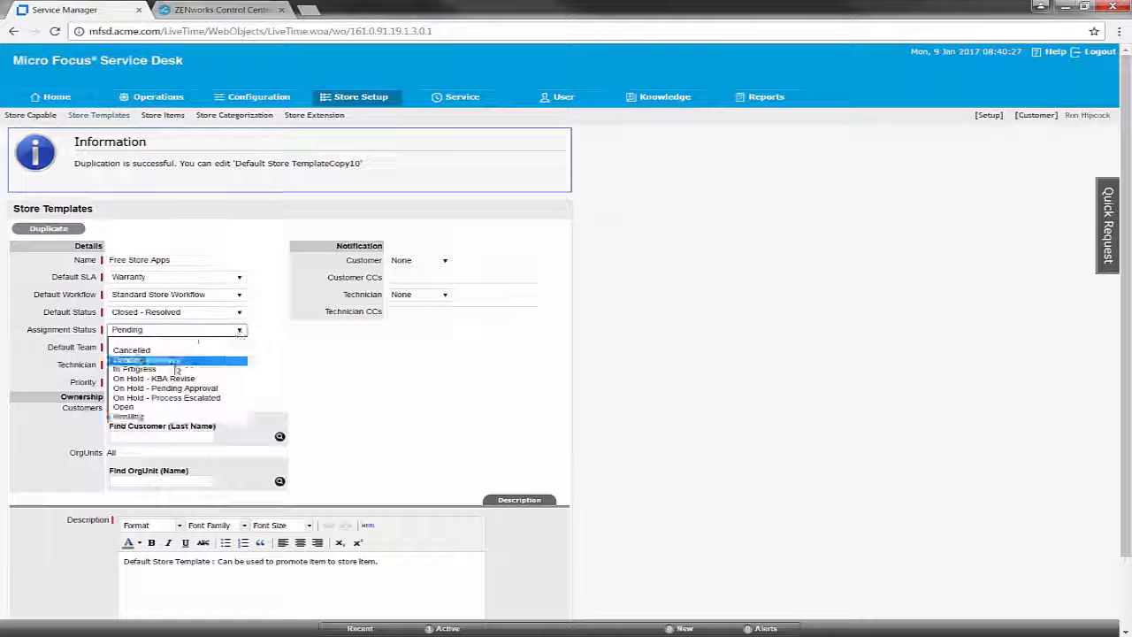
left_click(176, 362)
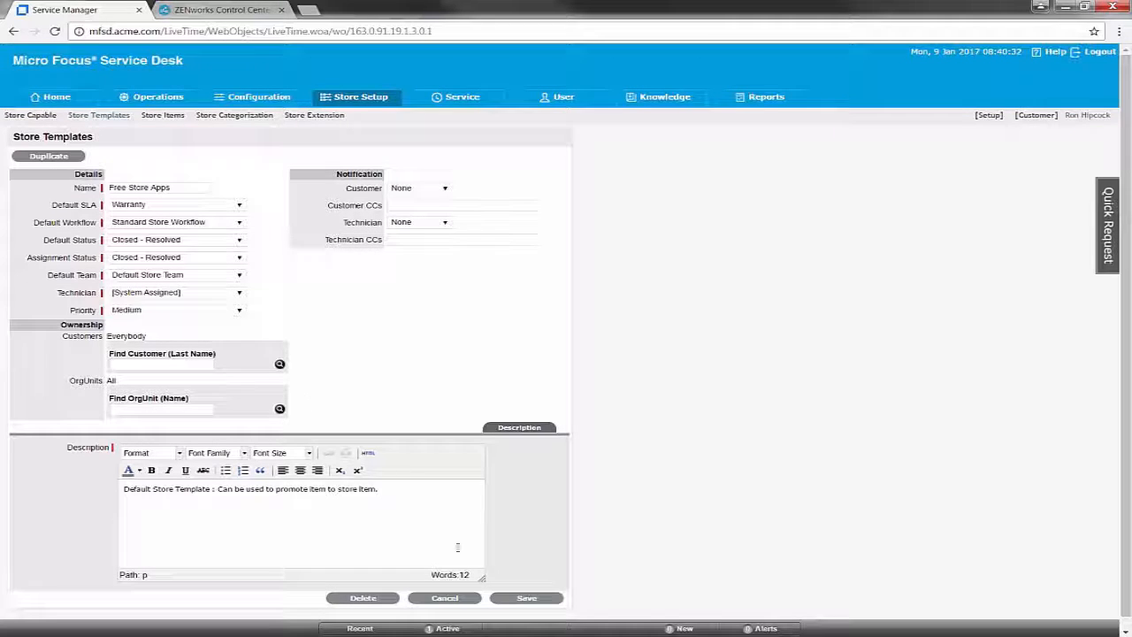
left_click(525, 596)
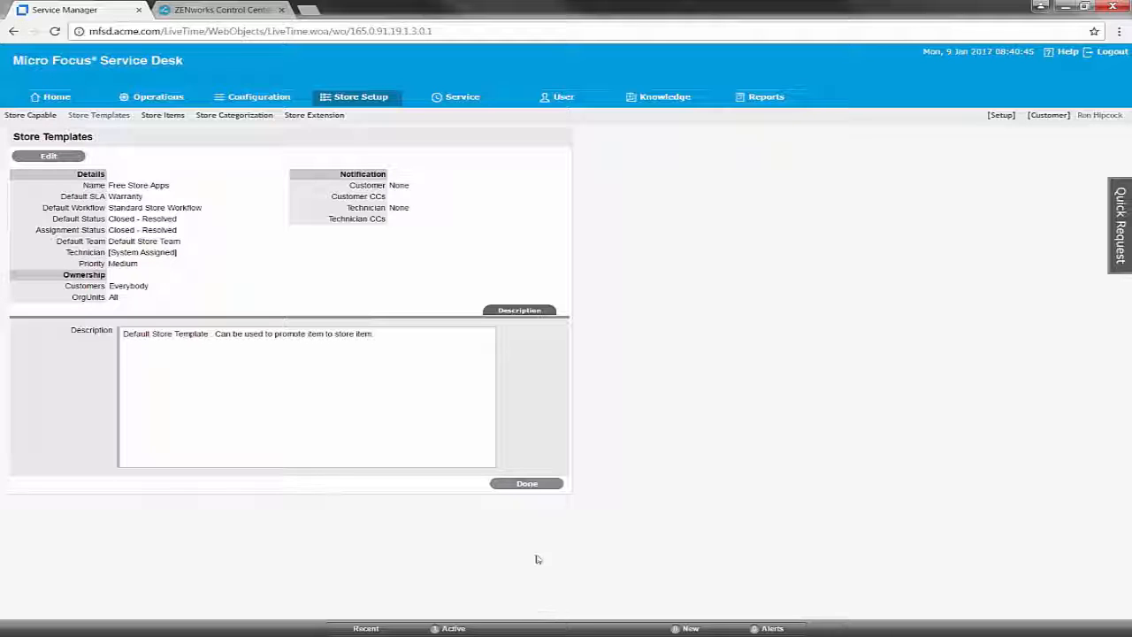
left_click(527, 491)
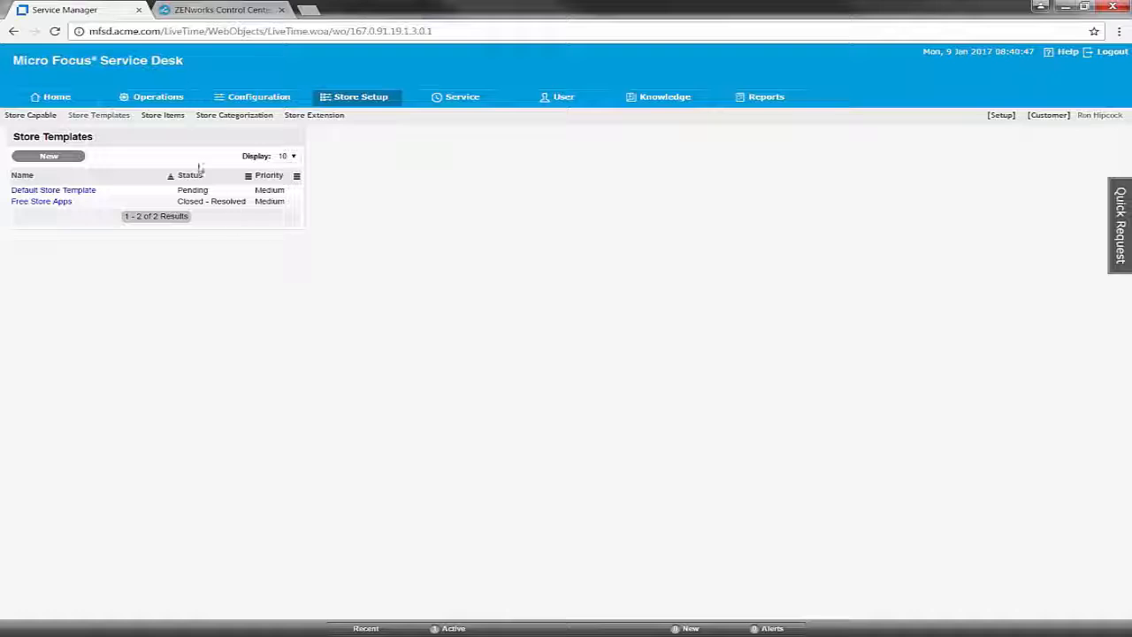
- Start a new store categorization named 'Free Apps'
left_click(235, 115)
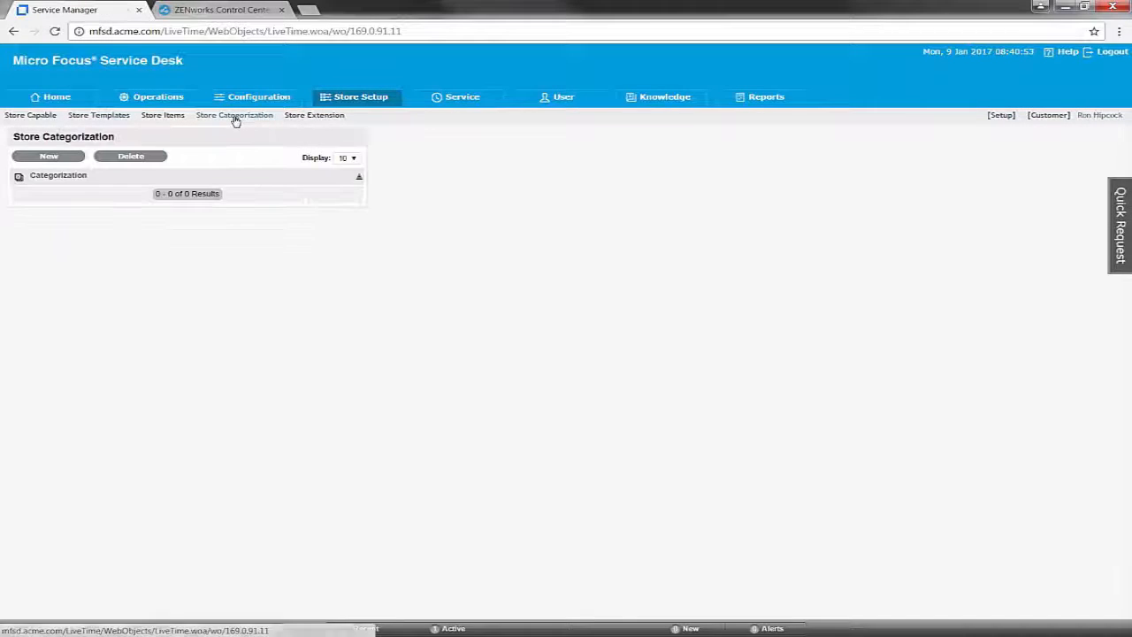
left_click(68, 157)
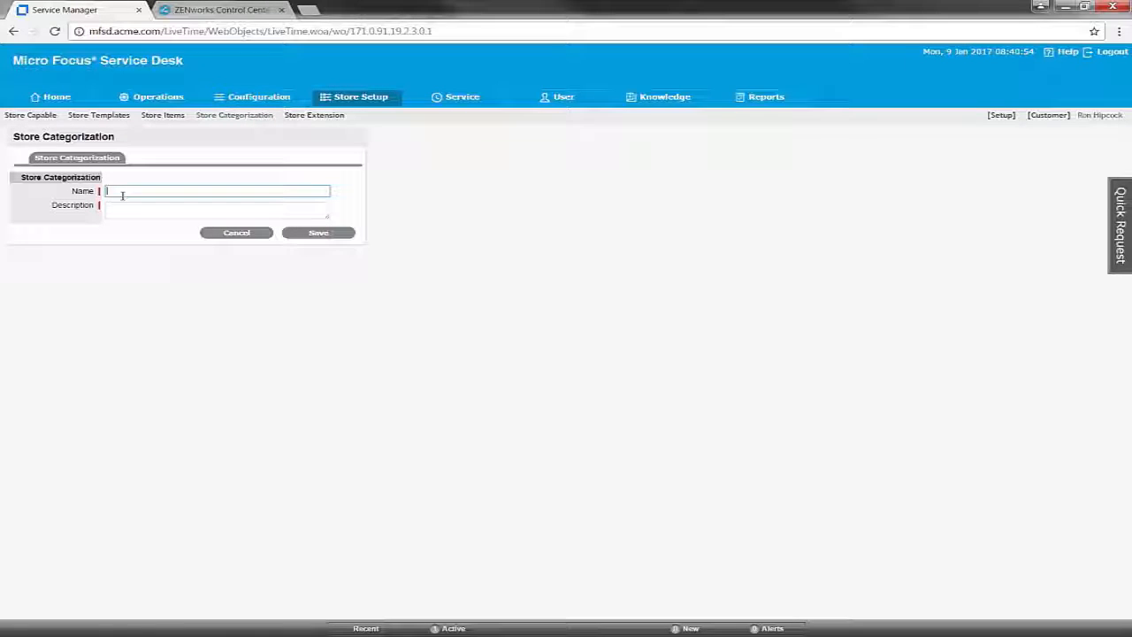
left_click(118, 193)
key("Down")
key("Return")
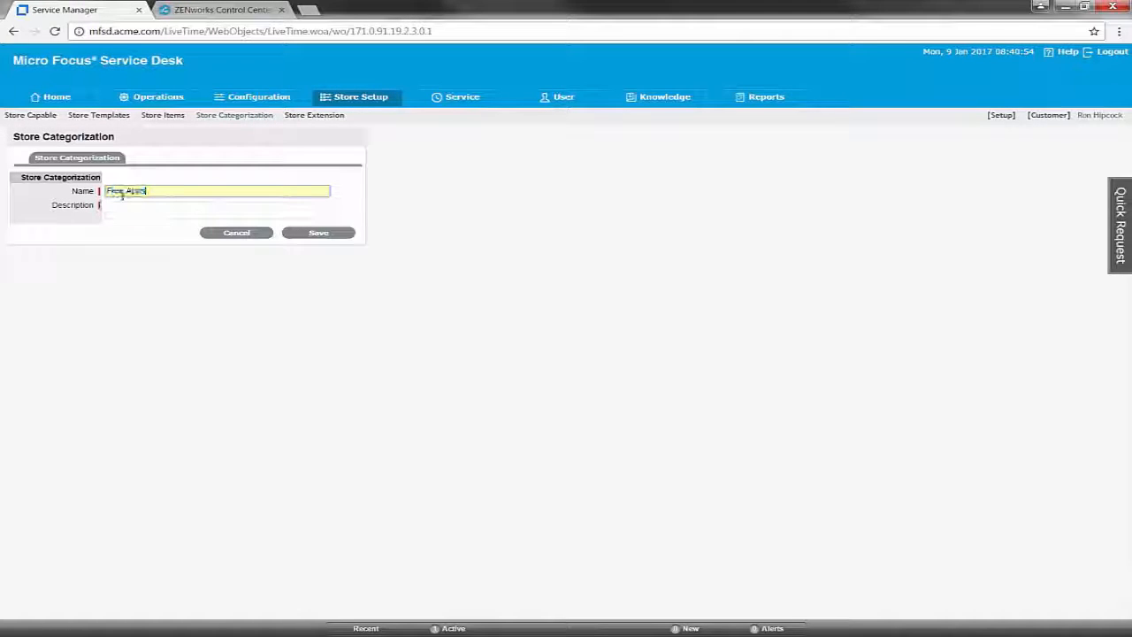
left_click_drag(149, 192, 70, 187)
key("ctrl+x")
key("ctrl+v")
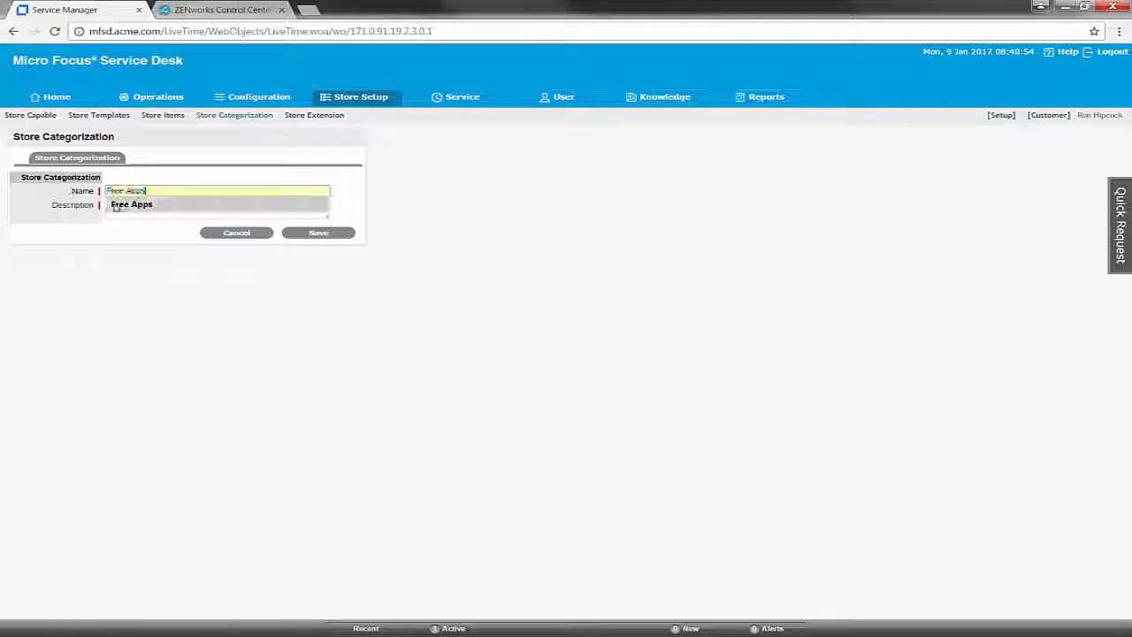
- Use 'Free Apps' as the categorization's description and save it
left_click(150, 231)
left_click(145, 211)
key("ctrl+v")
left_click(318, 233)
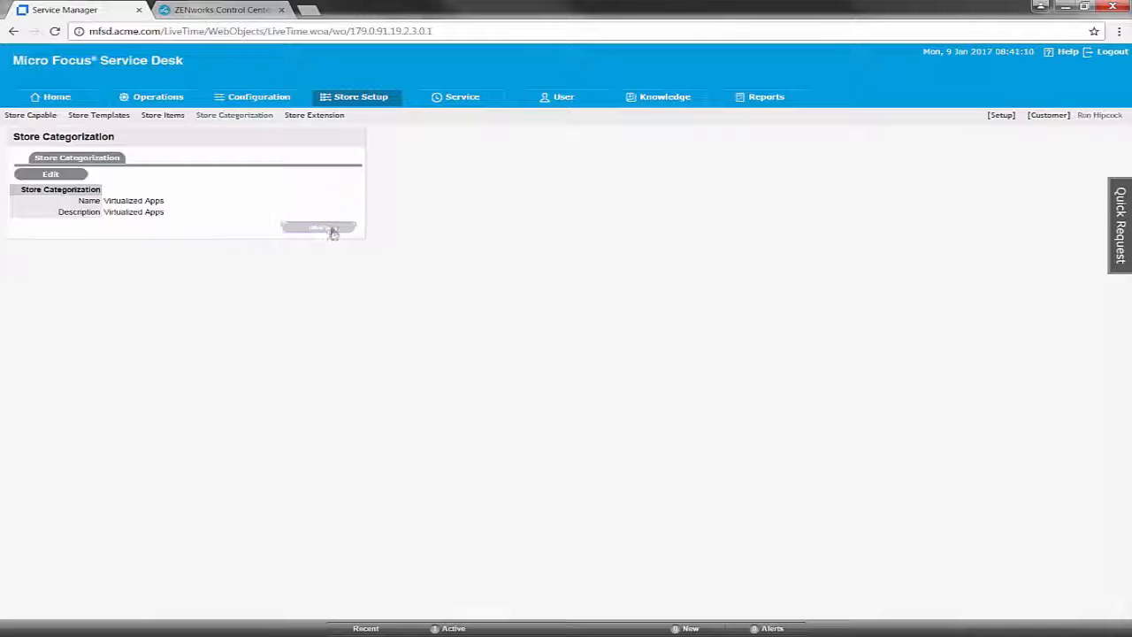
left_click(51, 119)
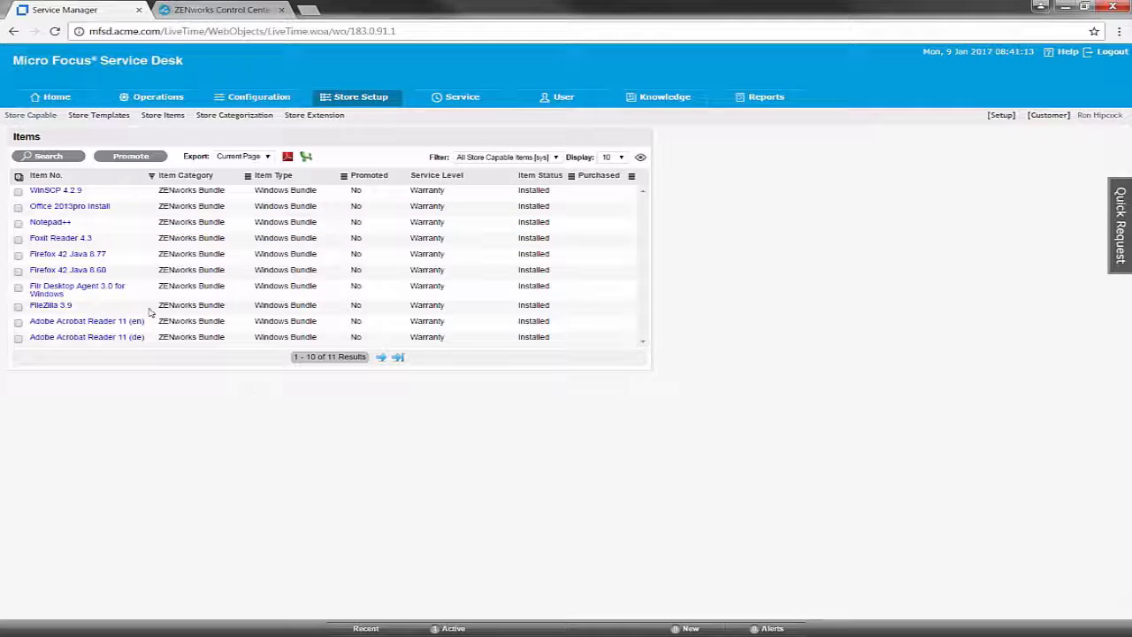
- Select WinSCP 4.2.9, Notepad++, Firefox 42 Java 8.77 and FileZilla 3.9 for promotion to the store
left_click(17, 191)
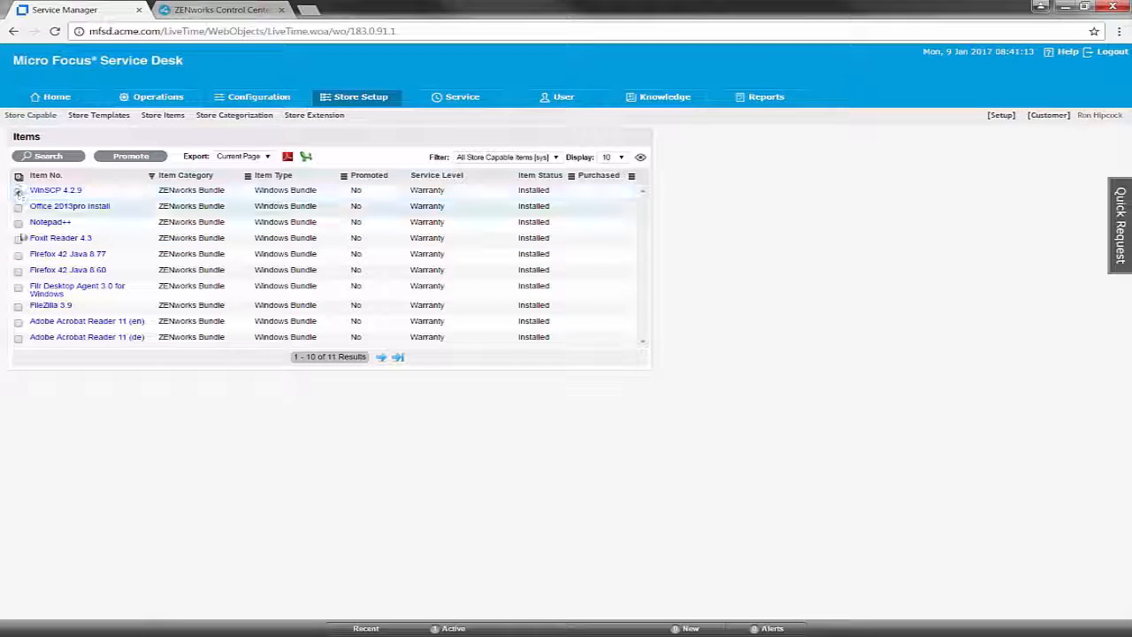
left_click(17, 223)
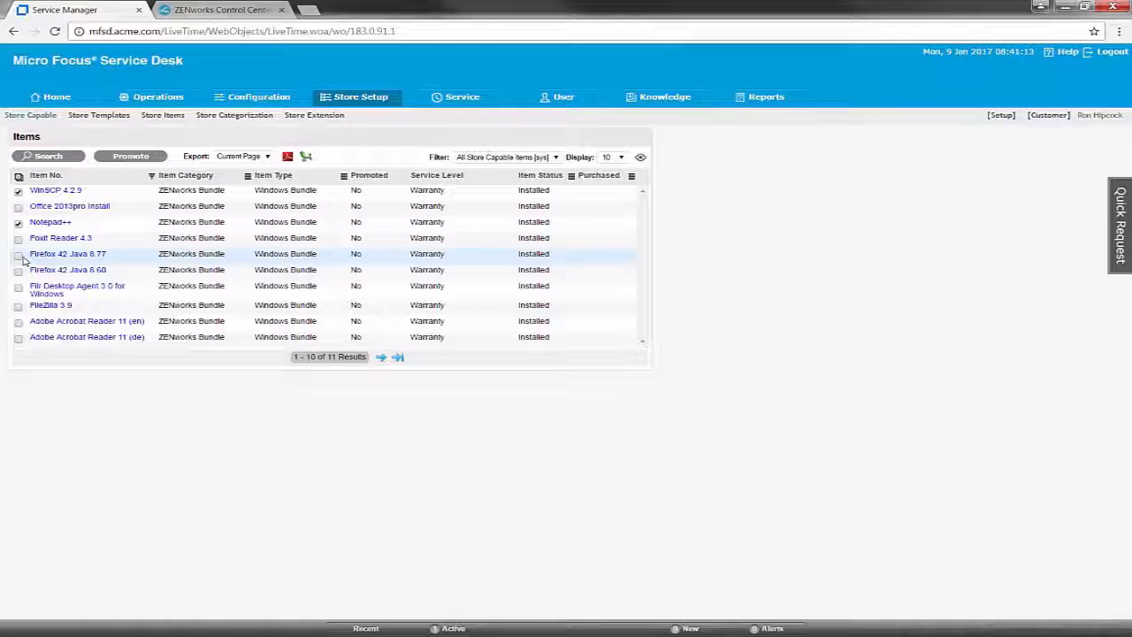
left_click(17, 254)
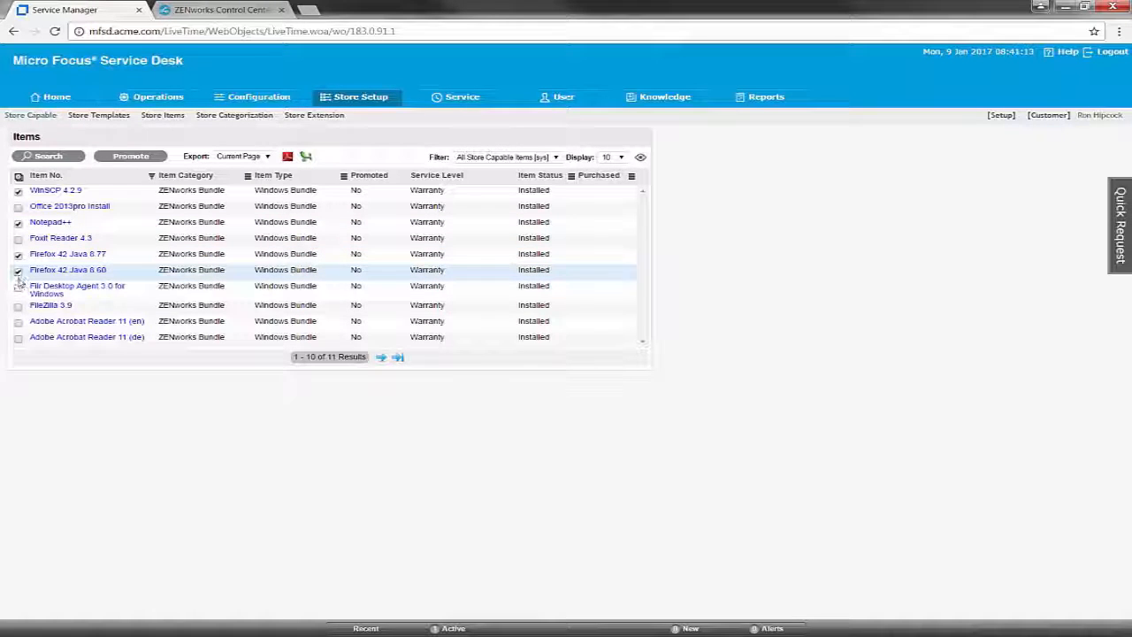
left_click(17, 308)
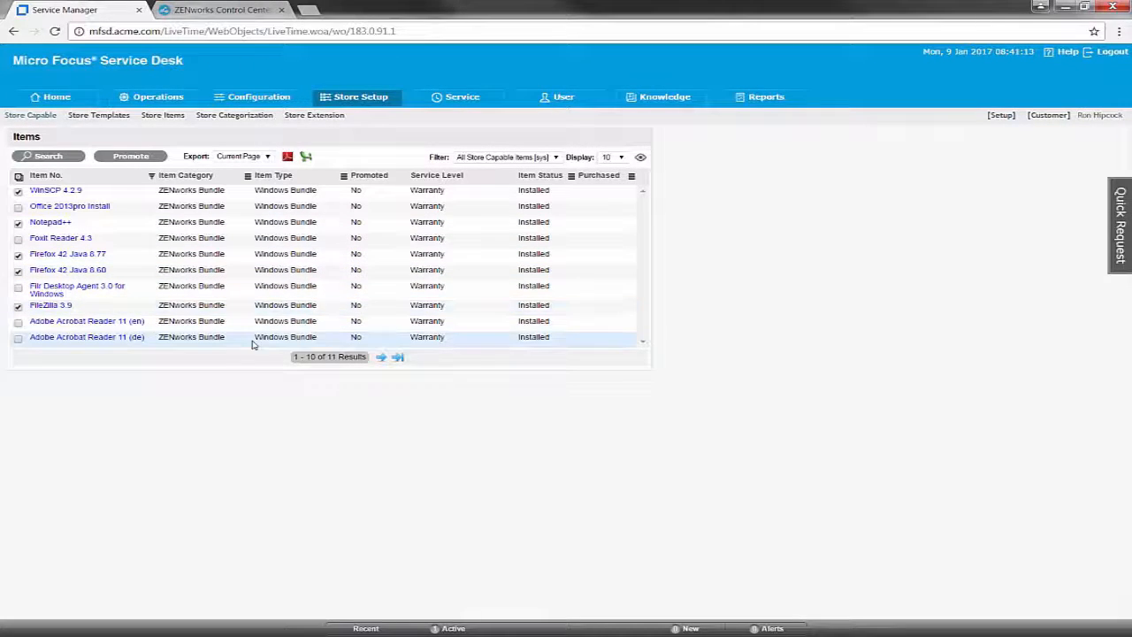
left_click(158, 157)
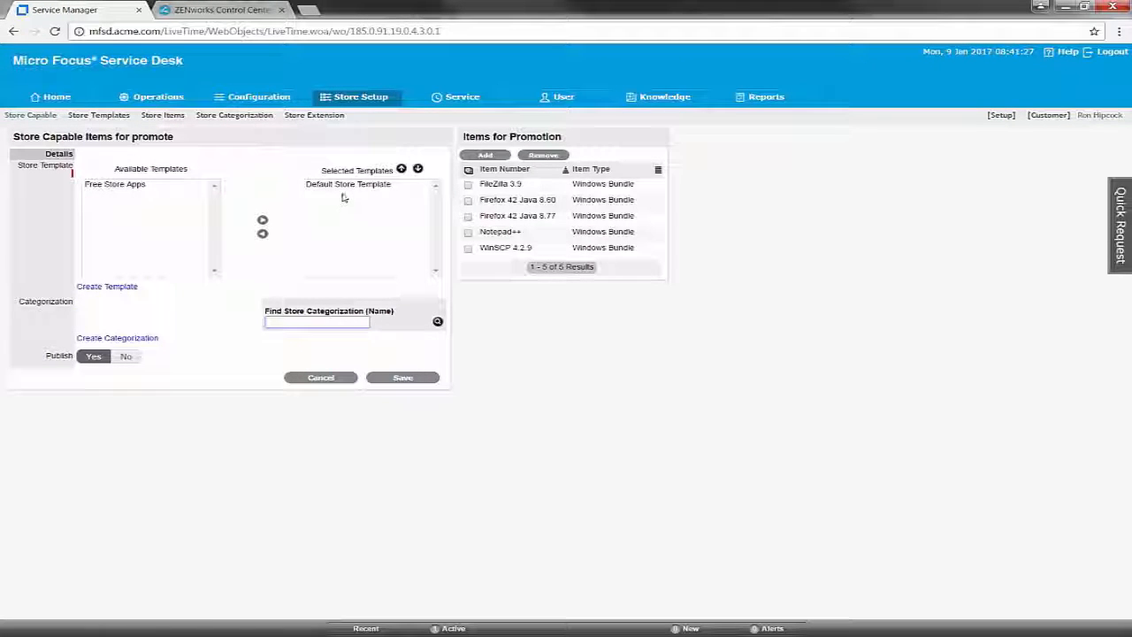
- Swap Default Store Template for Free Store Apps in the selected templates and save the promotion
left_click(329, 188)
left_click(261, 232)
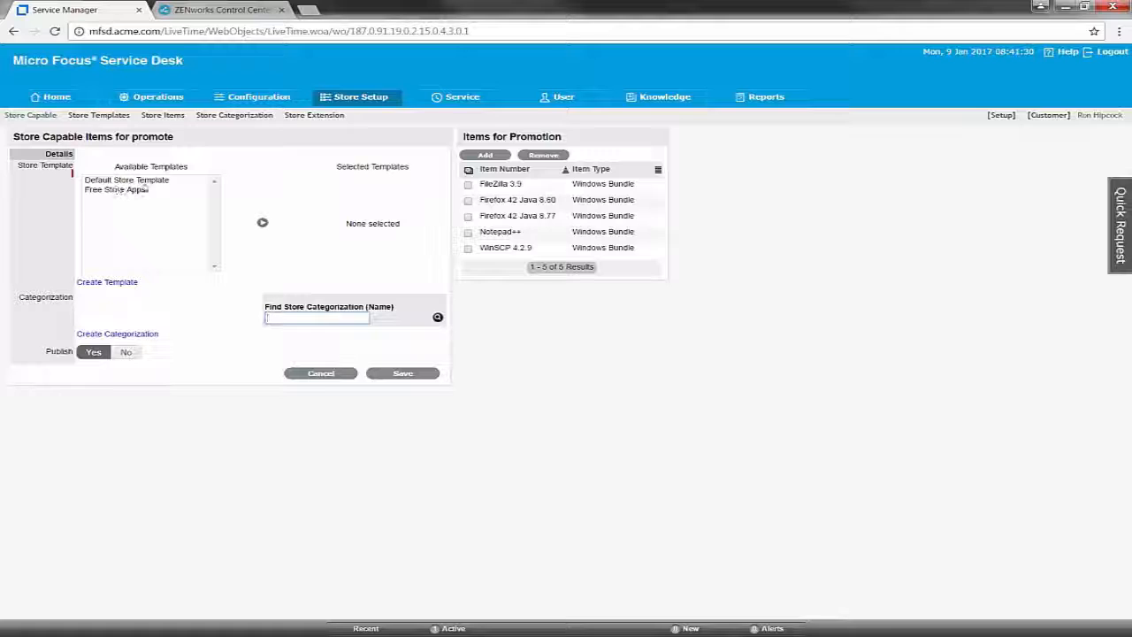
left_click(141, 189)
left_click(262, 222)
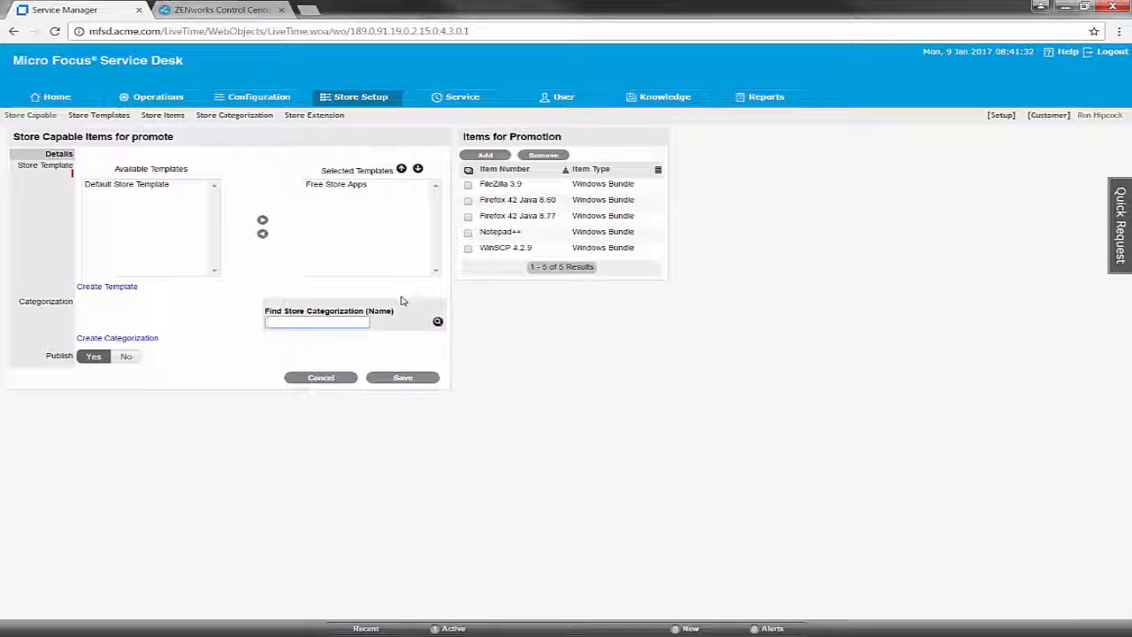
left_click(336, 324)
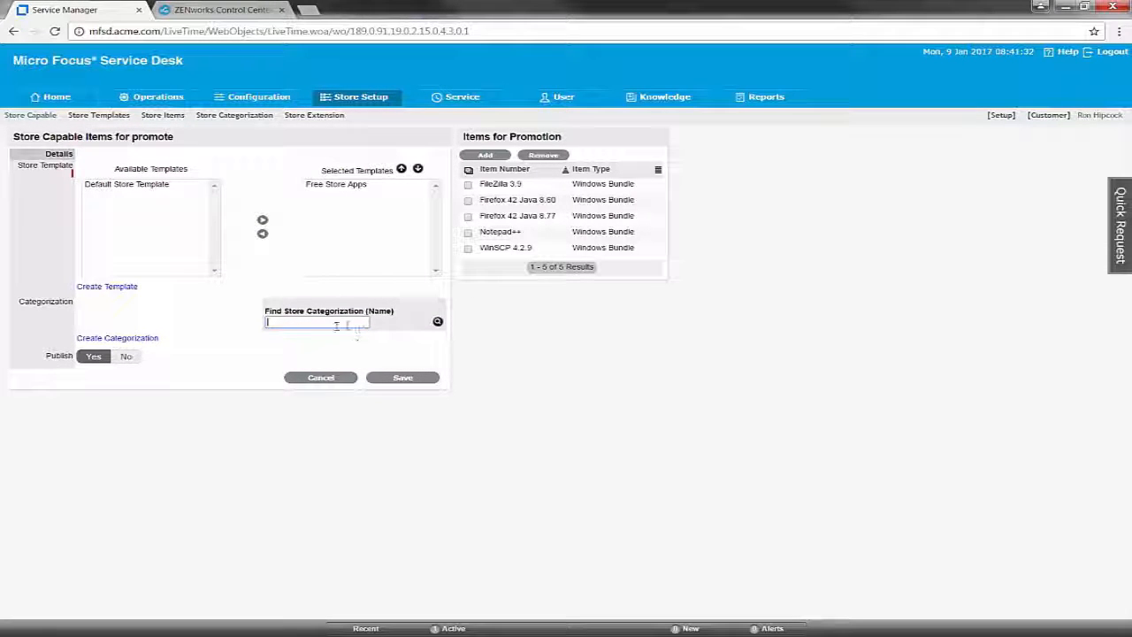
left_click(399, 378)
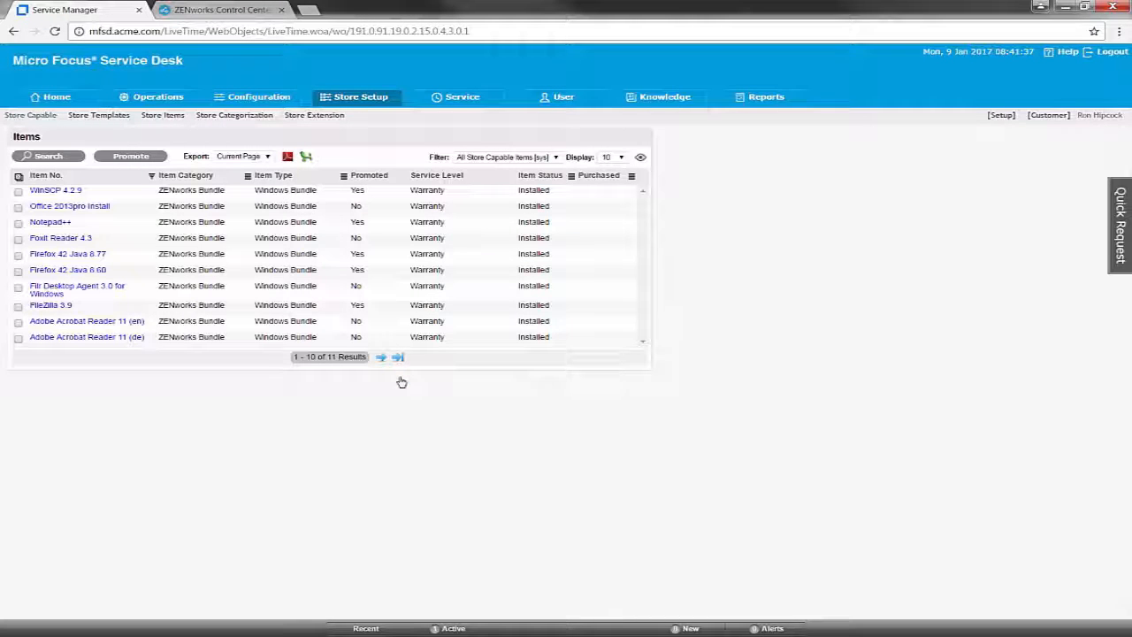
left_click(177, 120)
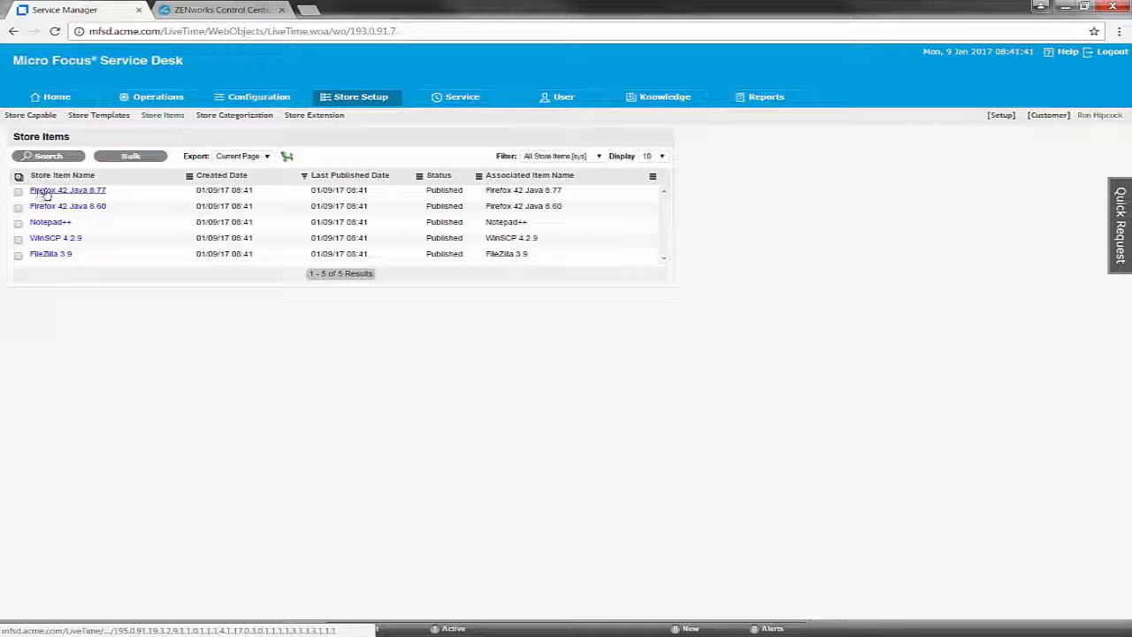
- Describe Firefox 42 Java 8.77 as 'For SAP 3.3.1.3.3.4', file it under Virtualized Apps, and save
left_click(74, 191)
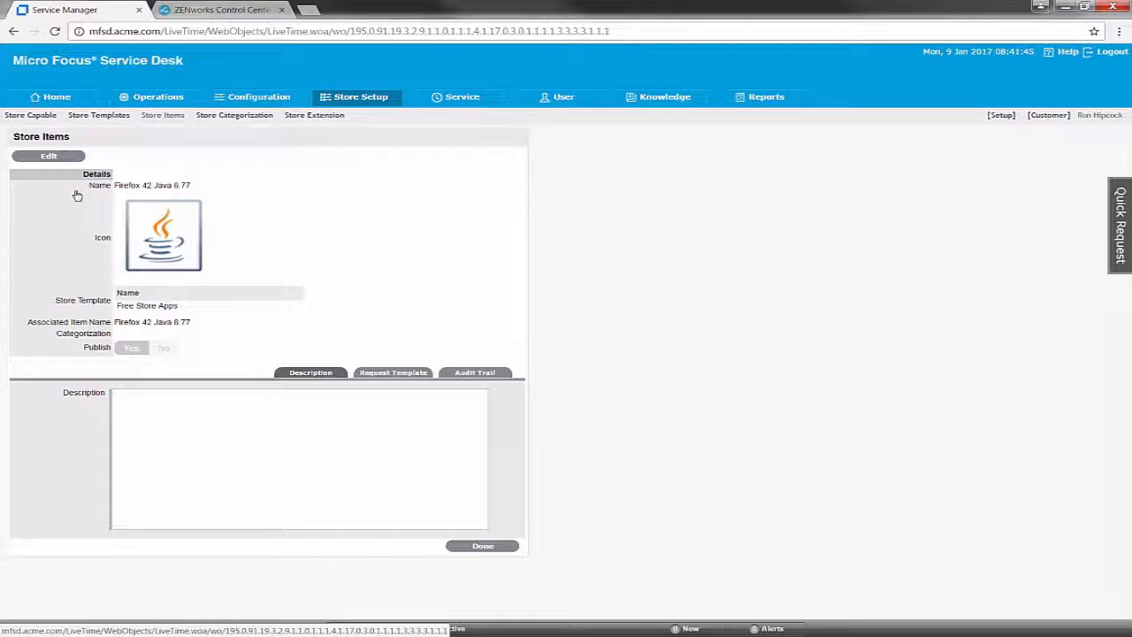
left_click(67, 157)
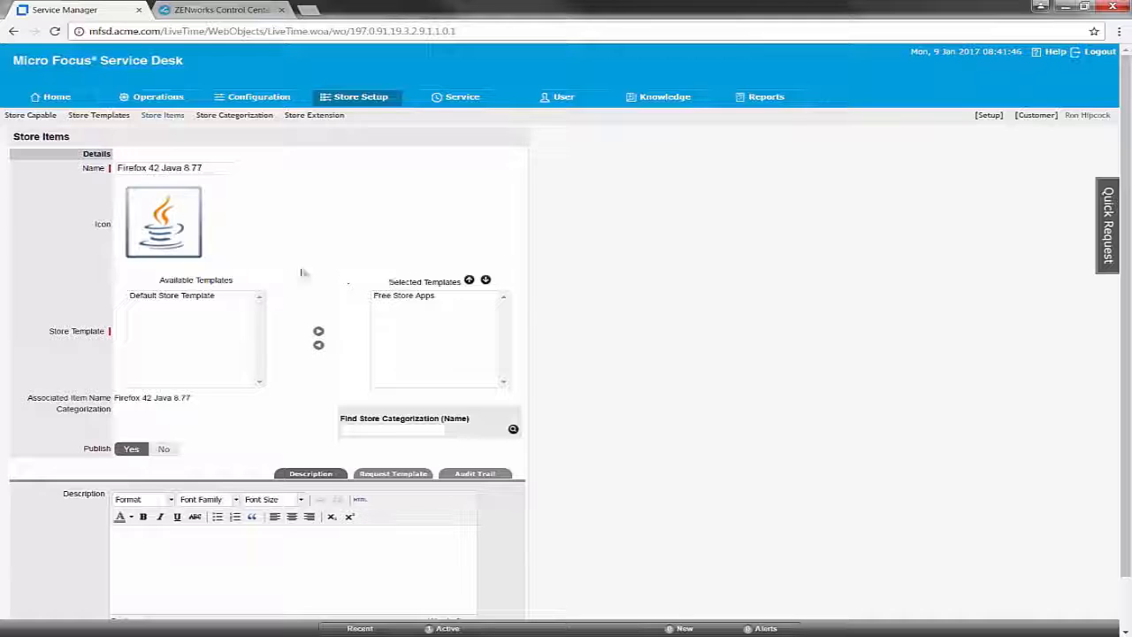
left_click(223, 557)
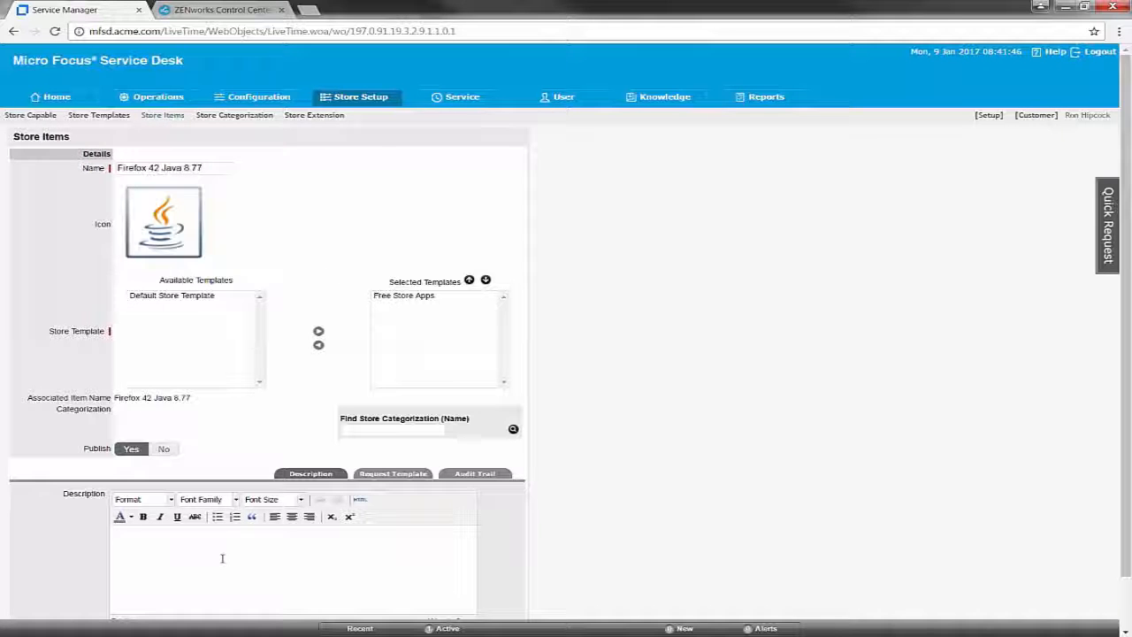
type("For ")
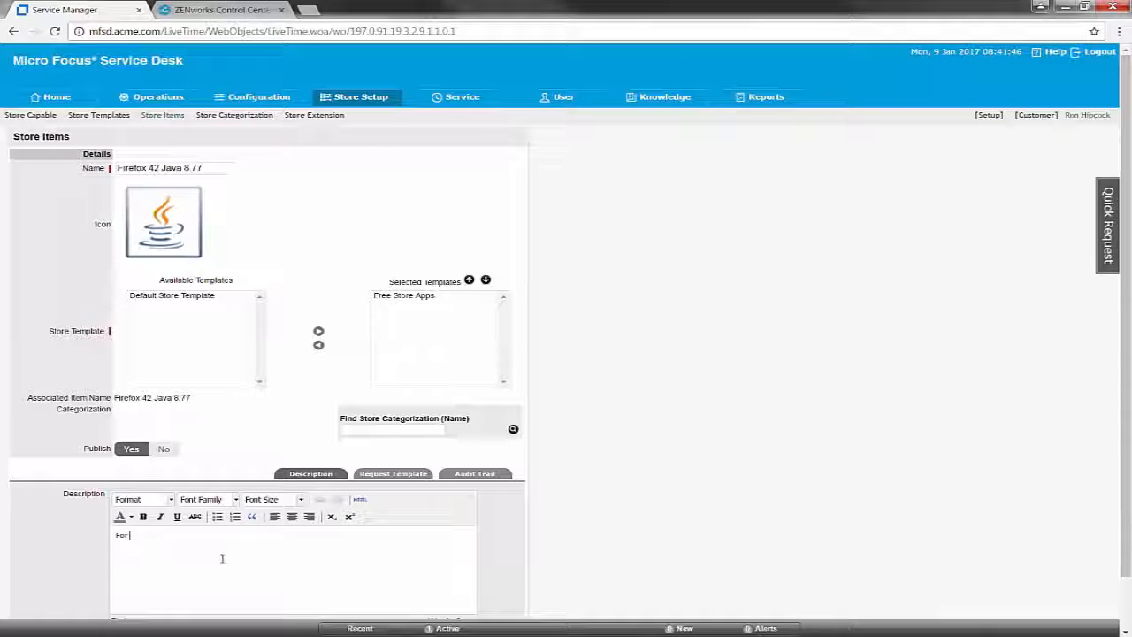
type("SAP 3.")
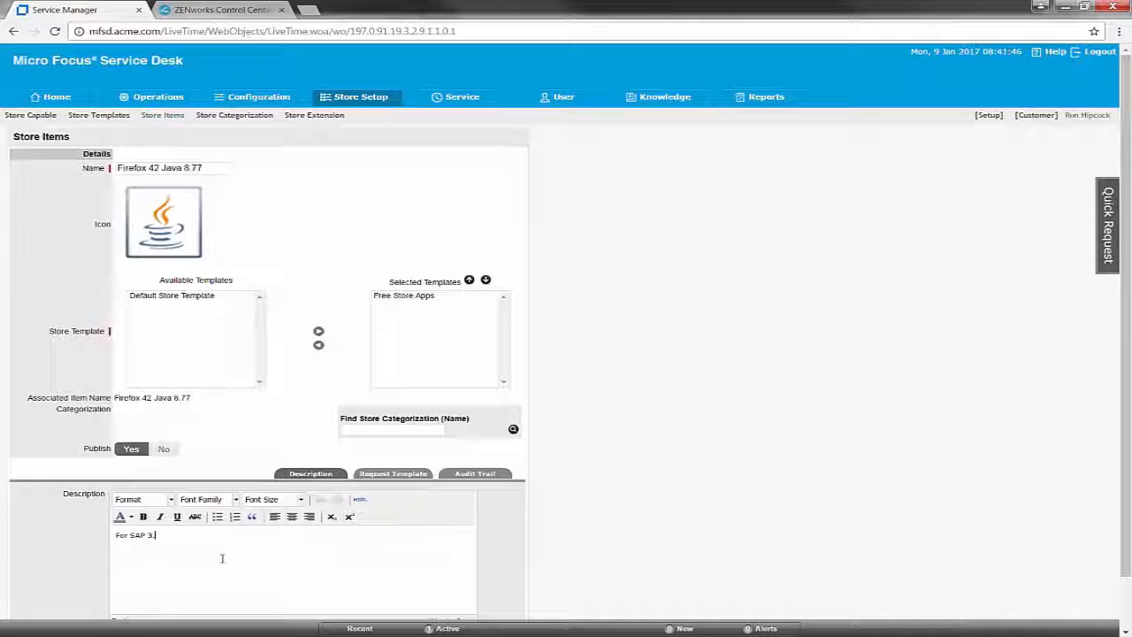
type("3.1.3.")
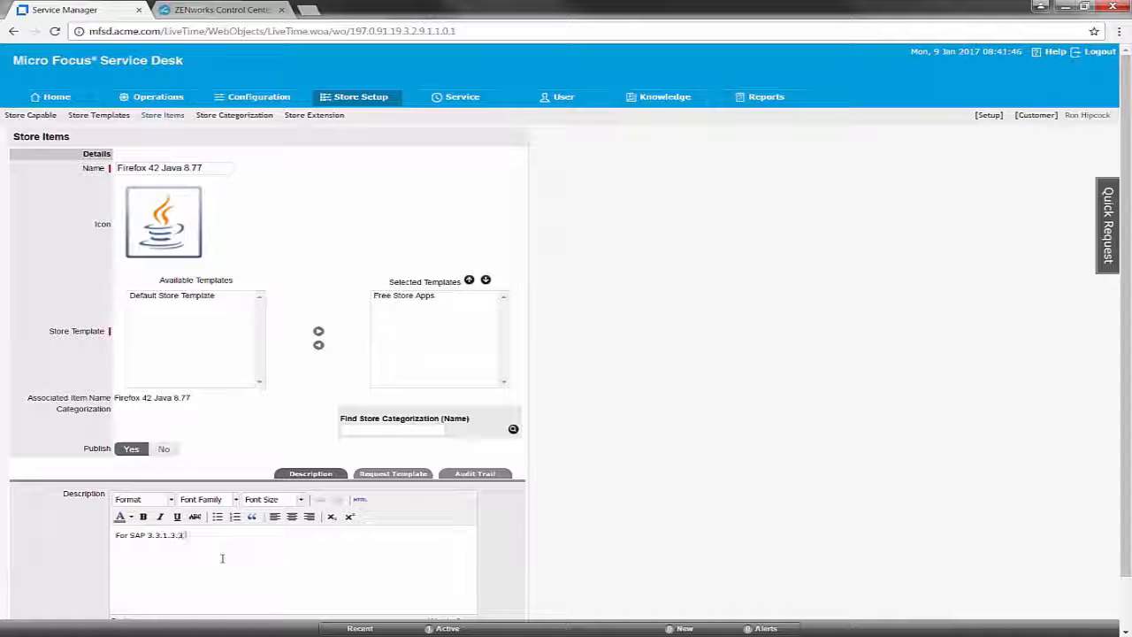
type("3.4")
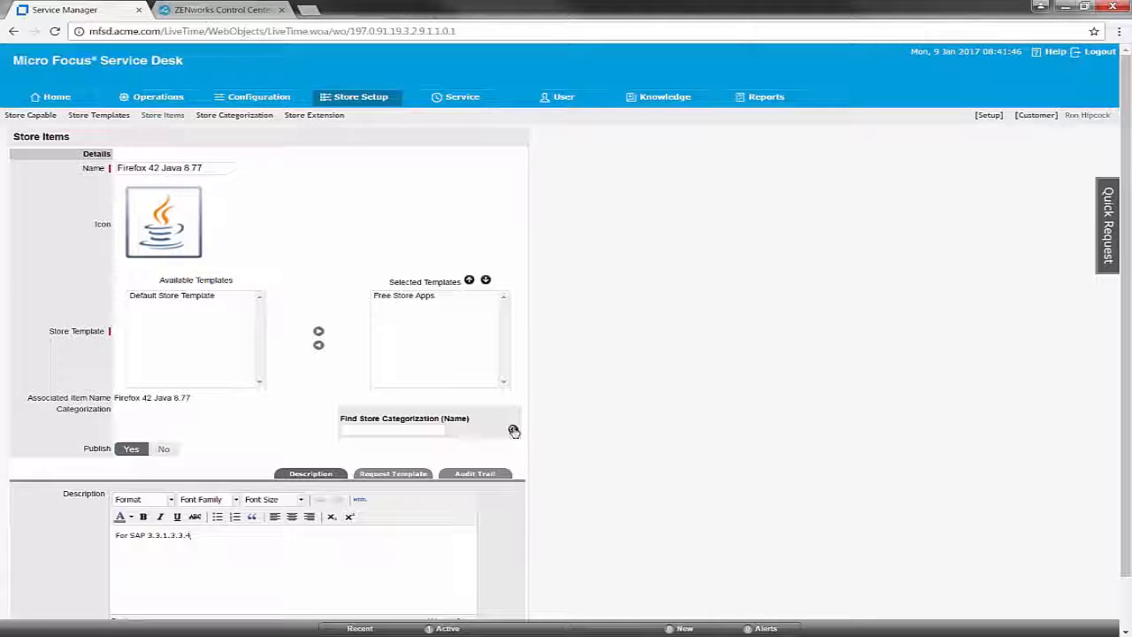
left_click(513, 431)
left_click(370, 477)
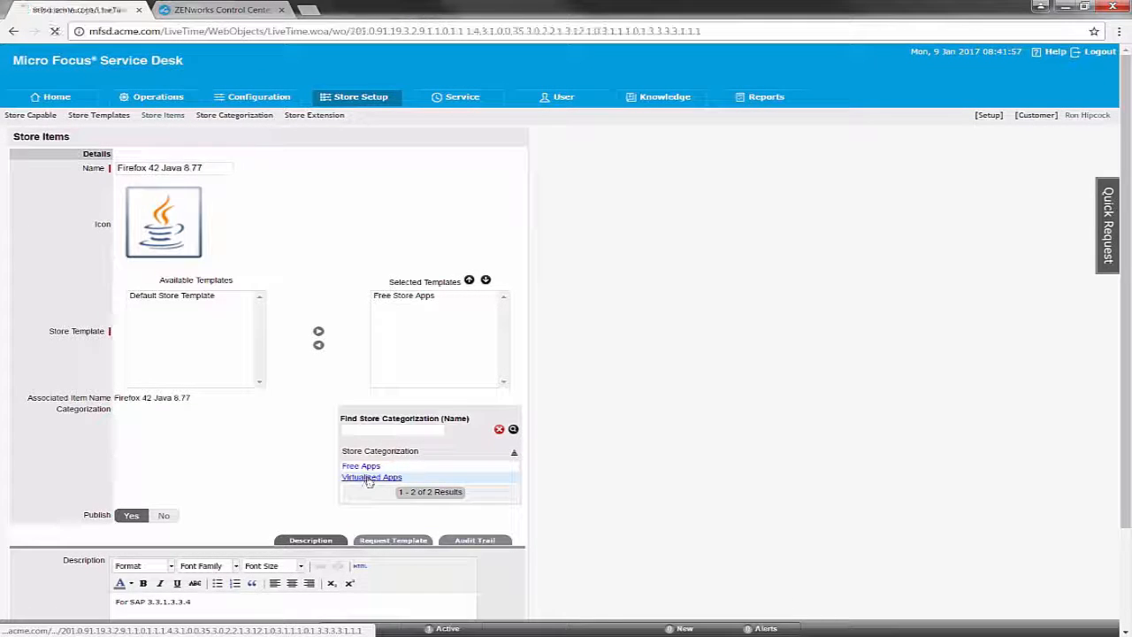
scroll(478, 606, "down", 3)
left_click(486, 589)
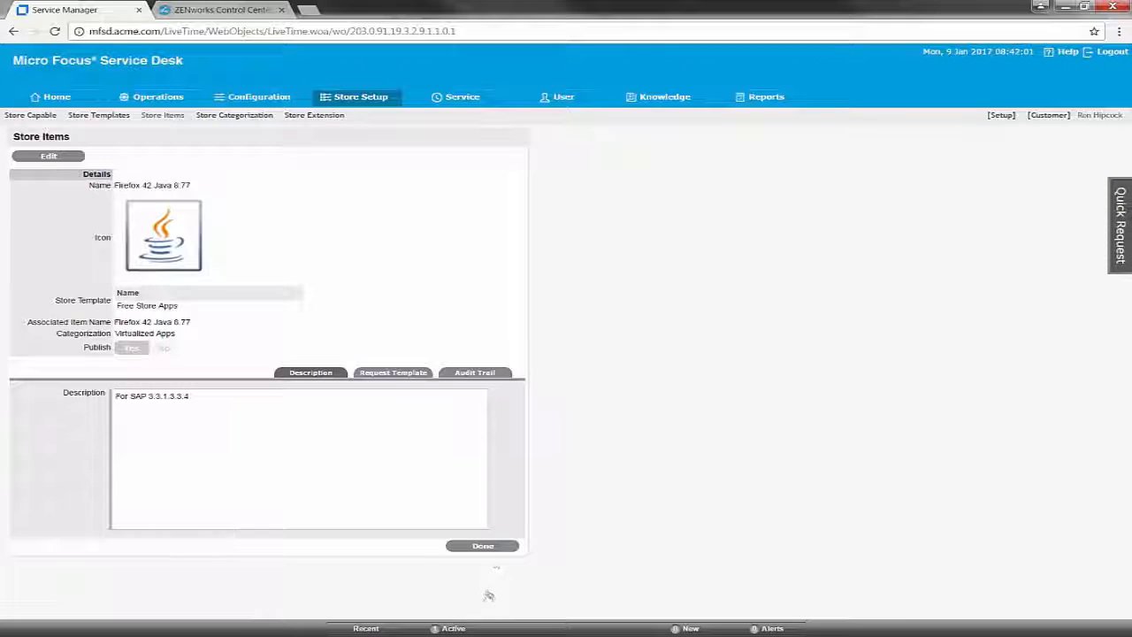
left_click(491, 547)
left_click(18, 223)
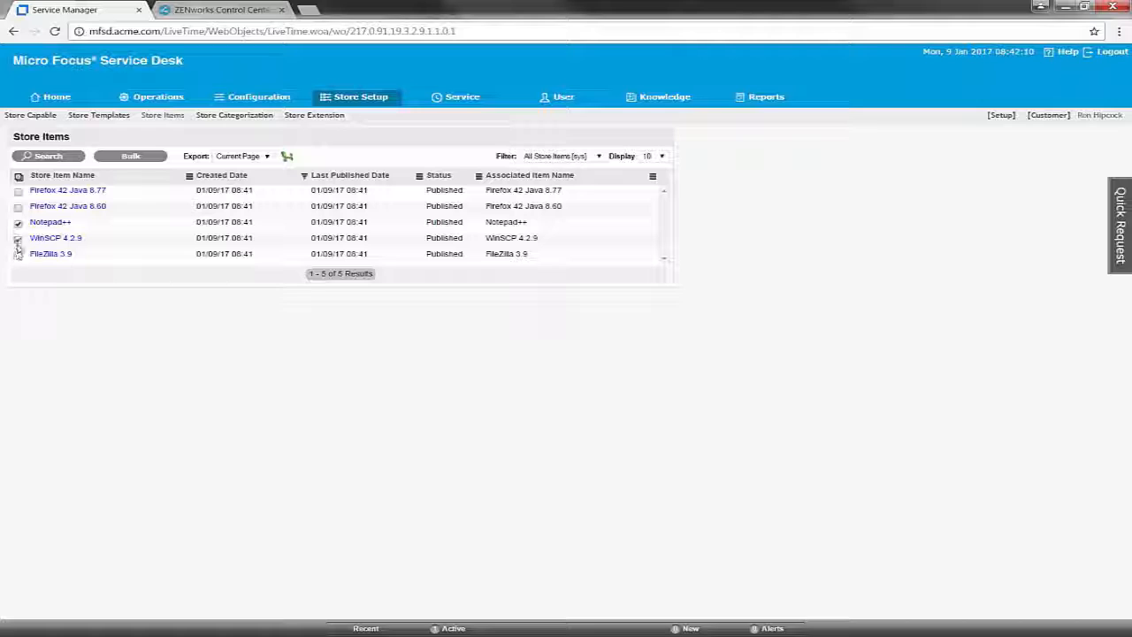
- Bulk-assign FileZilla 3.9, WinSCP 4.2.9 and Notepad++ to the Free Apps store category and save
left_click(18, 253)
left_click(131, 156)
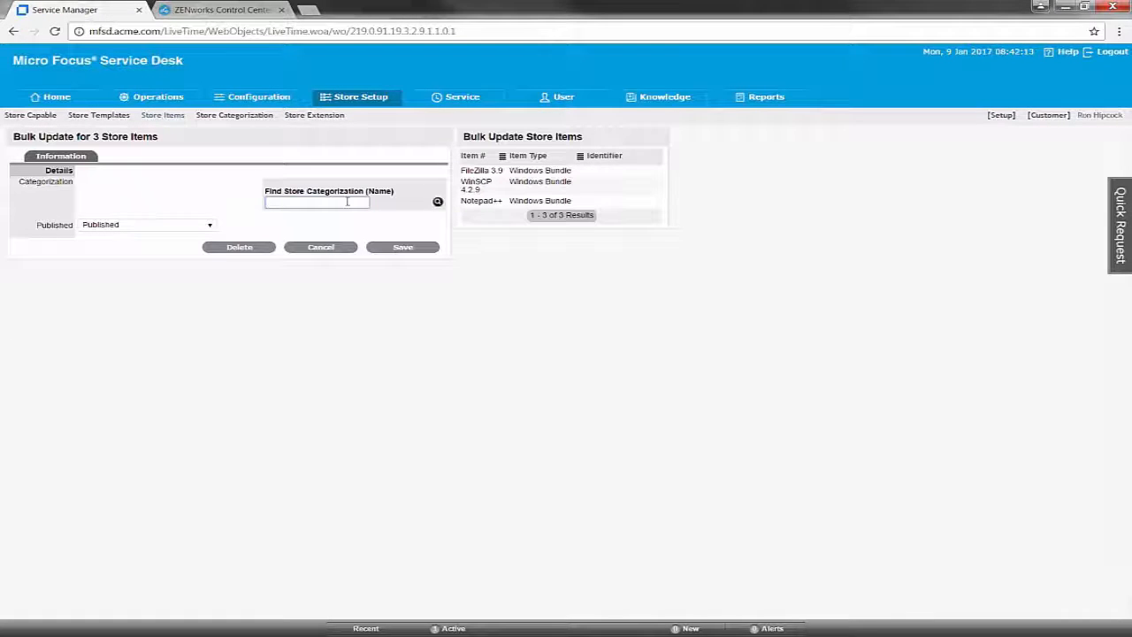
left_click(437, 202)
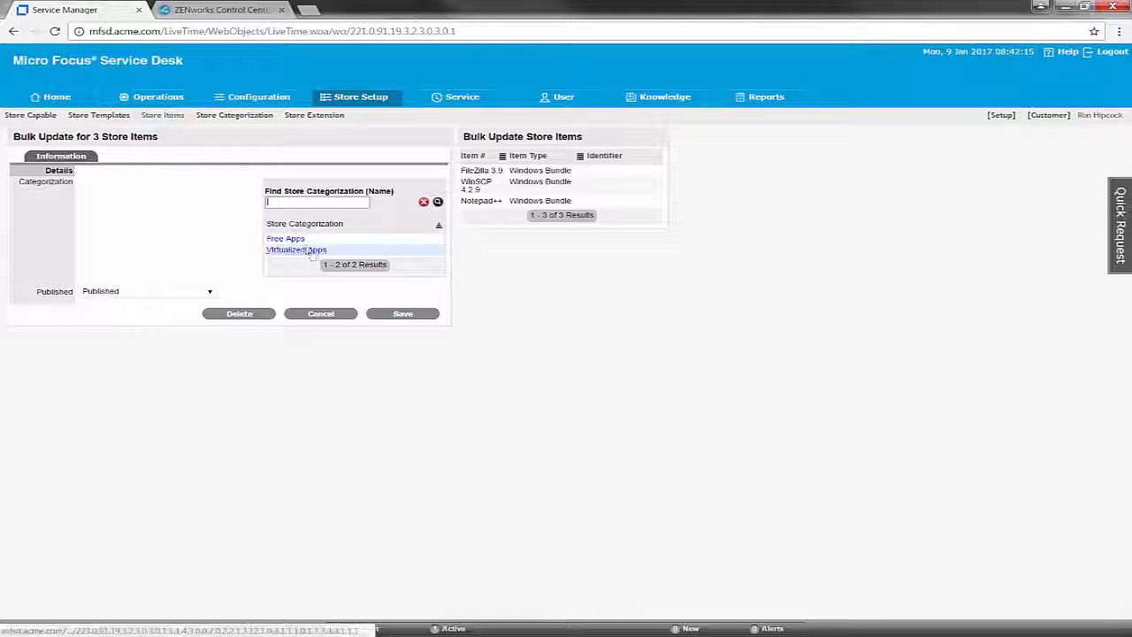
left_click(285, 238)
left_click(430, 316)
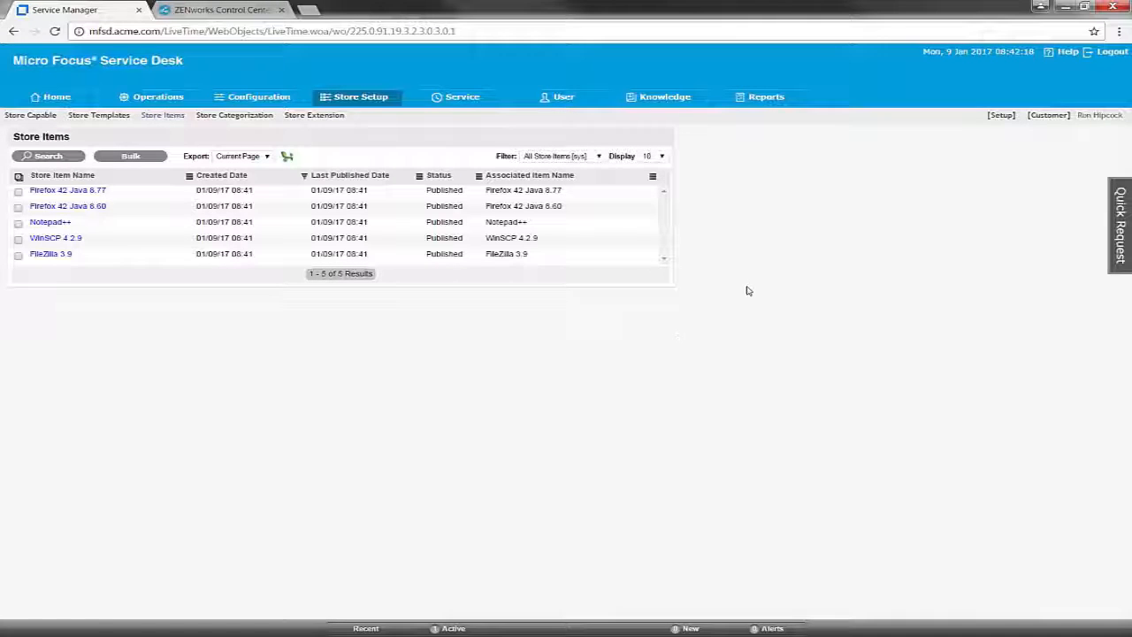
- As system administrator, turn on Store Customer Enable in the System privileges and save
left_click(1001, 116)
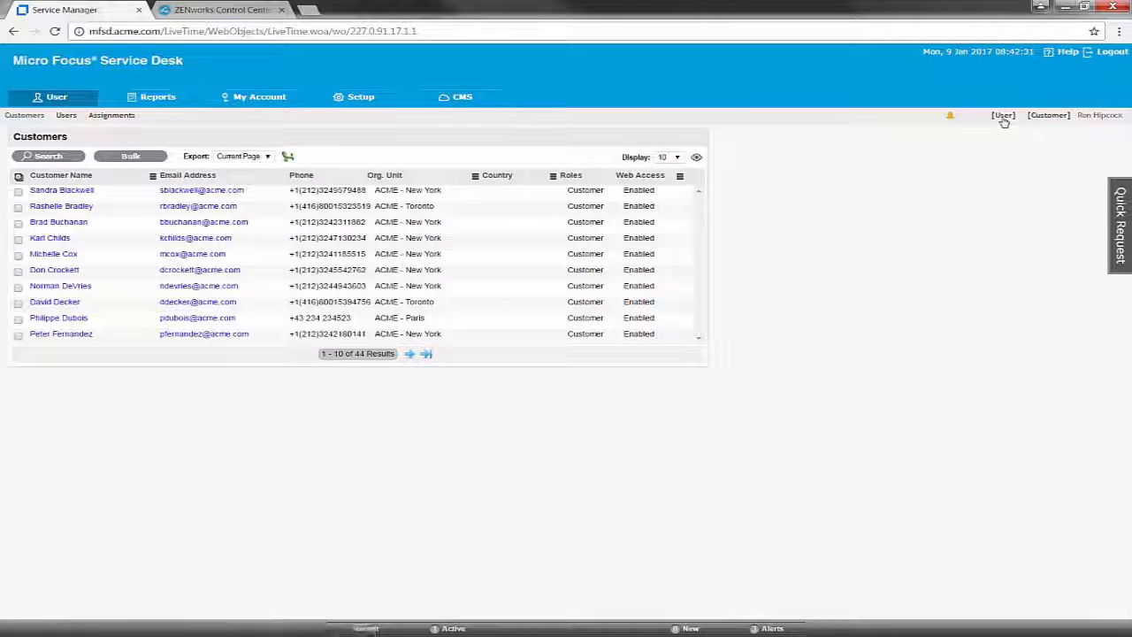
left_click(362, 98)
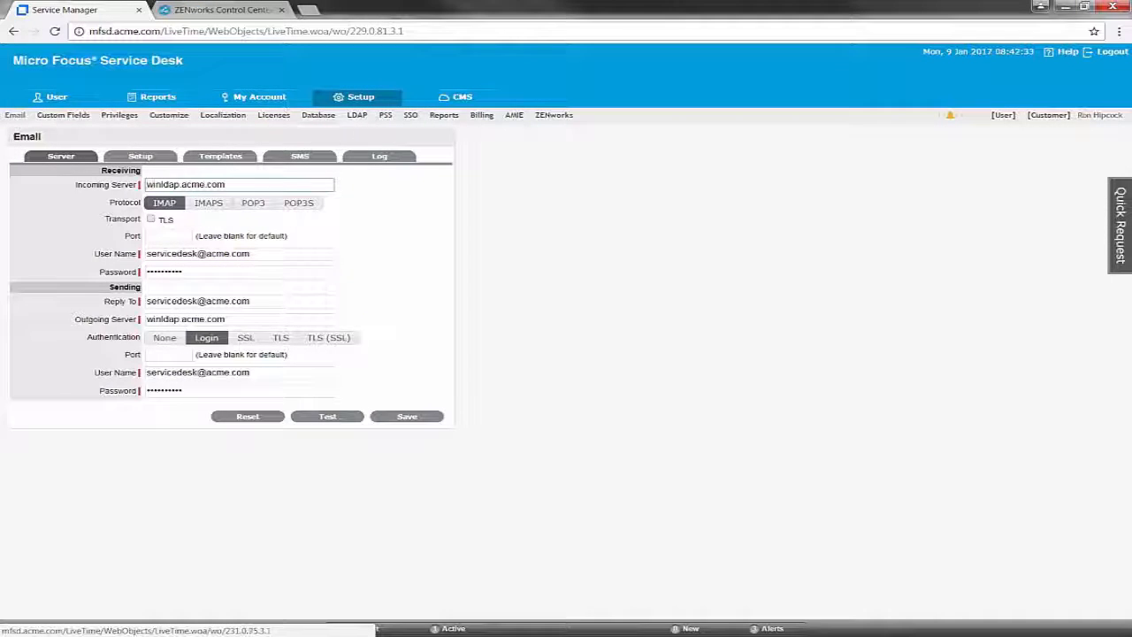
left_click(121, 117)
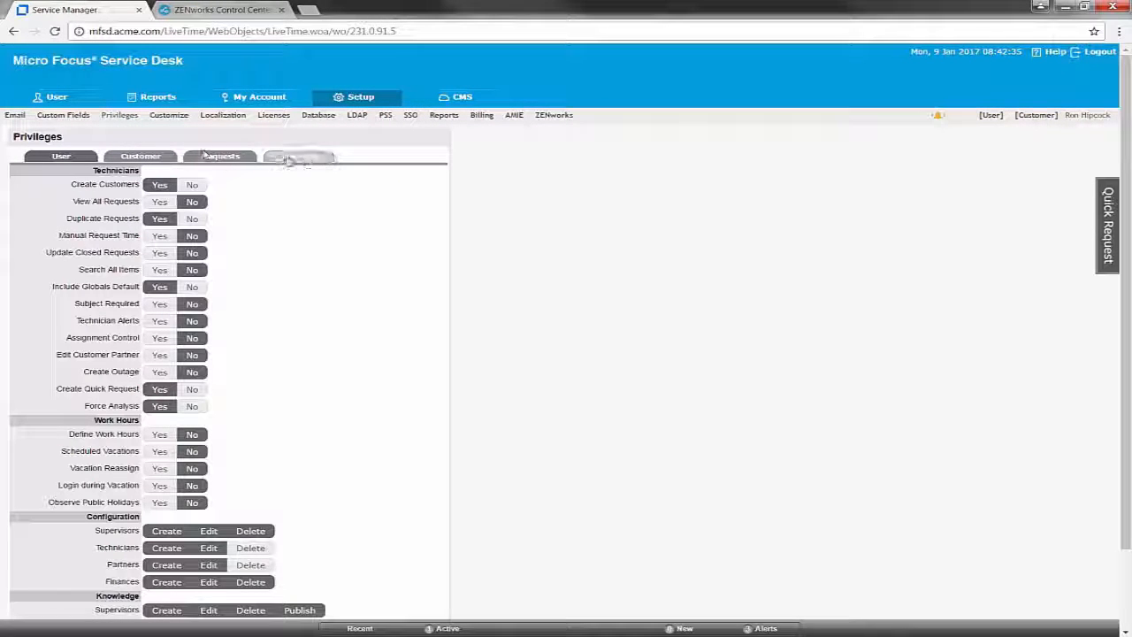
left_click(297, 156)
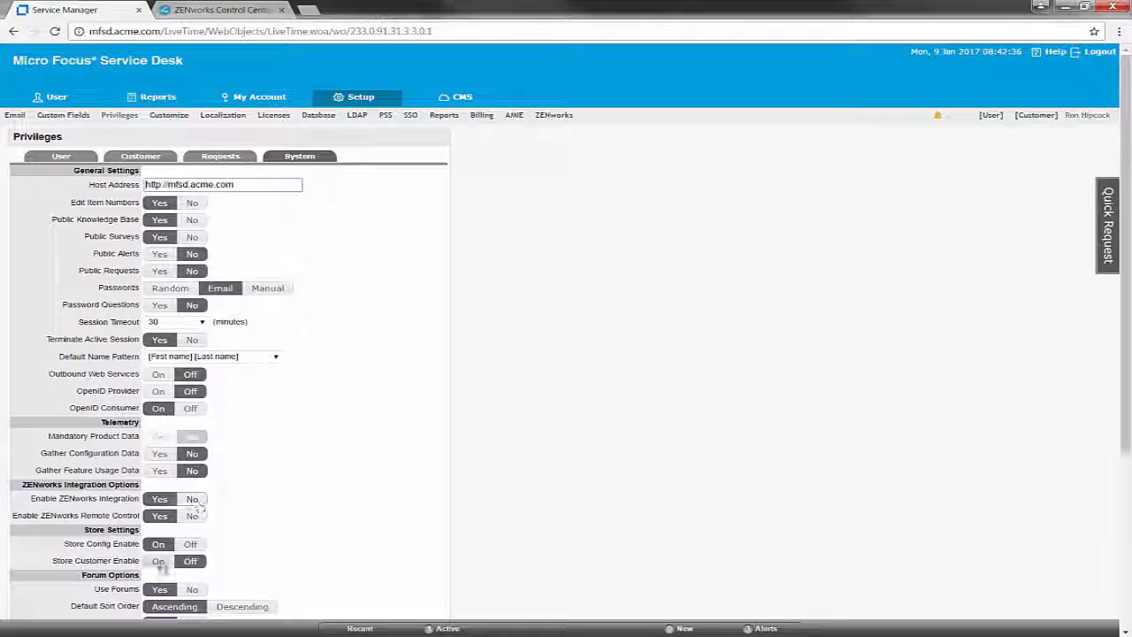
left_click(159, 560)
scroll(228, 566, "down", 3)
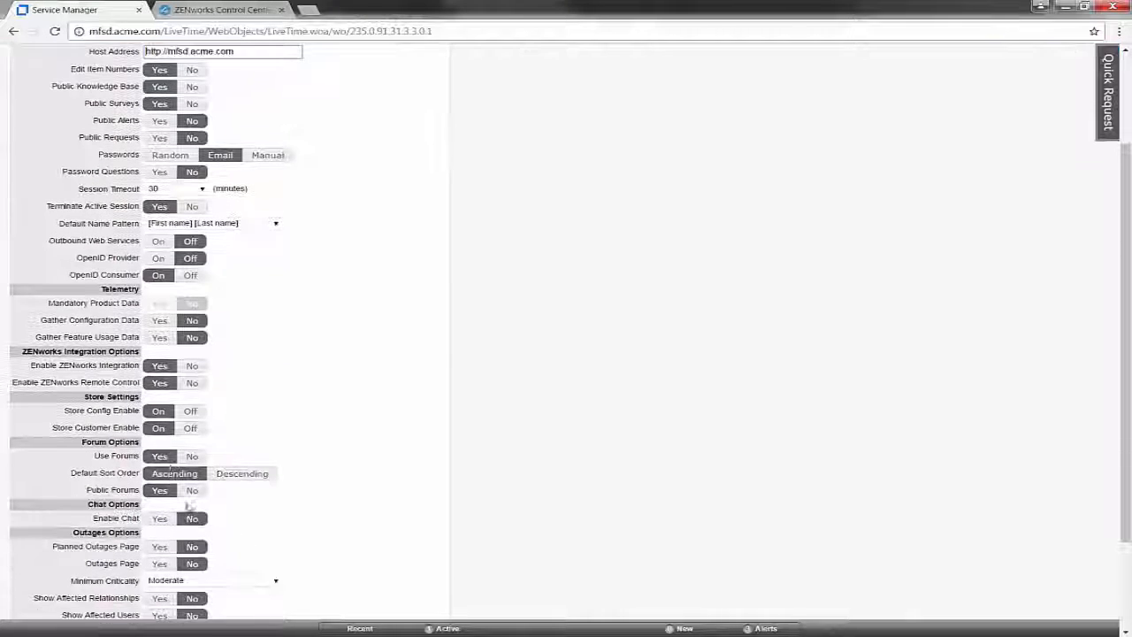
scroll(310, 589, "down", 3)
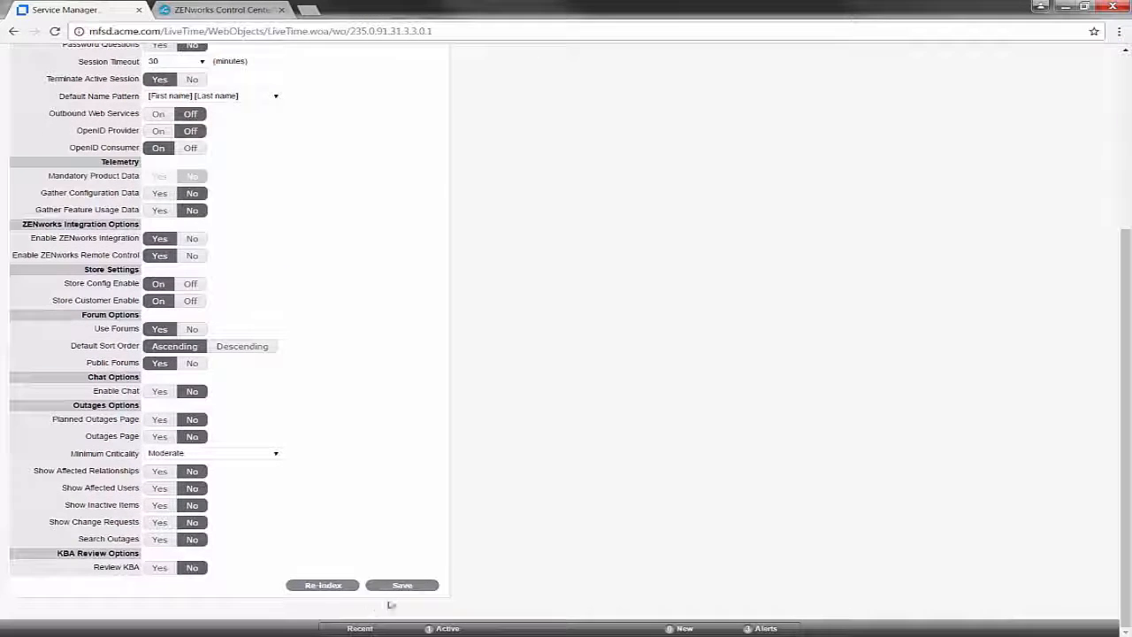
left_click(399, 585)
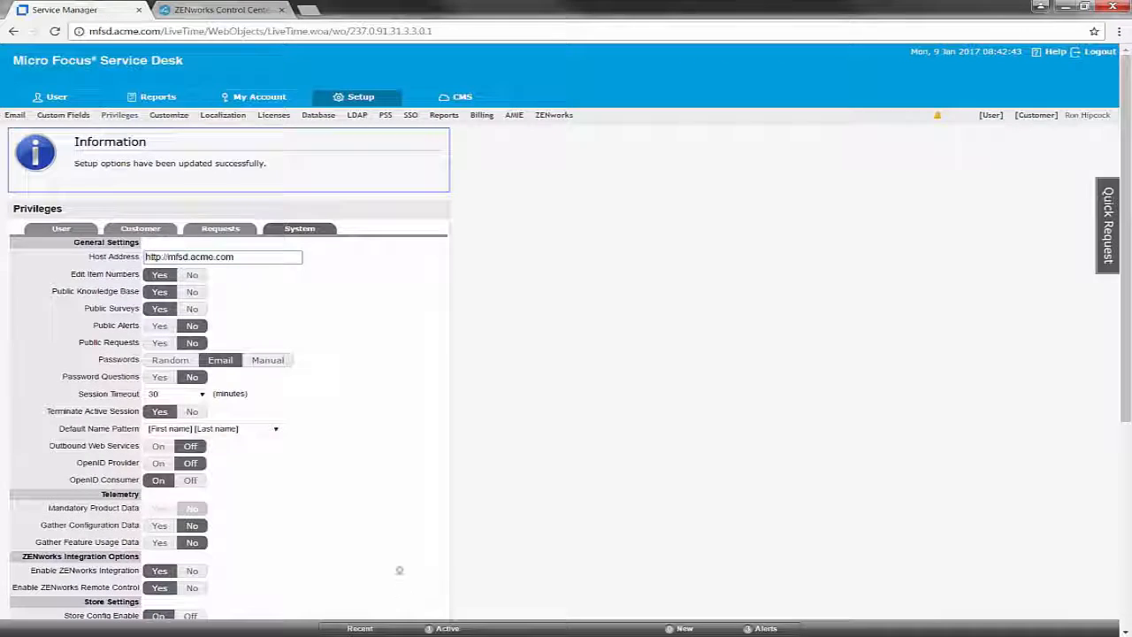
- Set the customers' Default Tab to Store in the Customer privileges and save
left_click(139, 229)
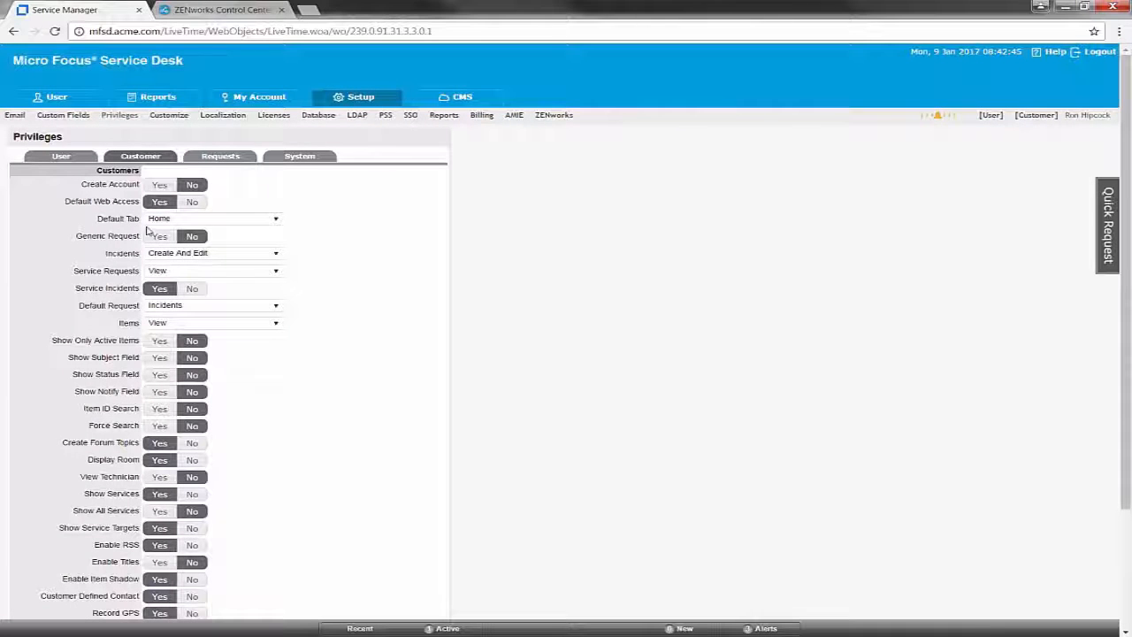
left_click(188, 219)
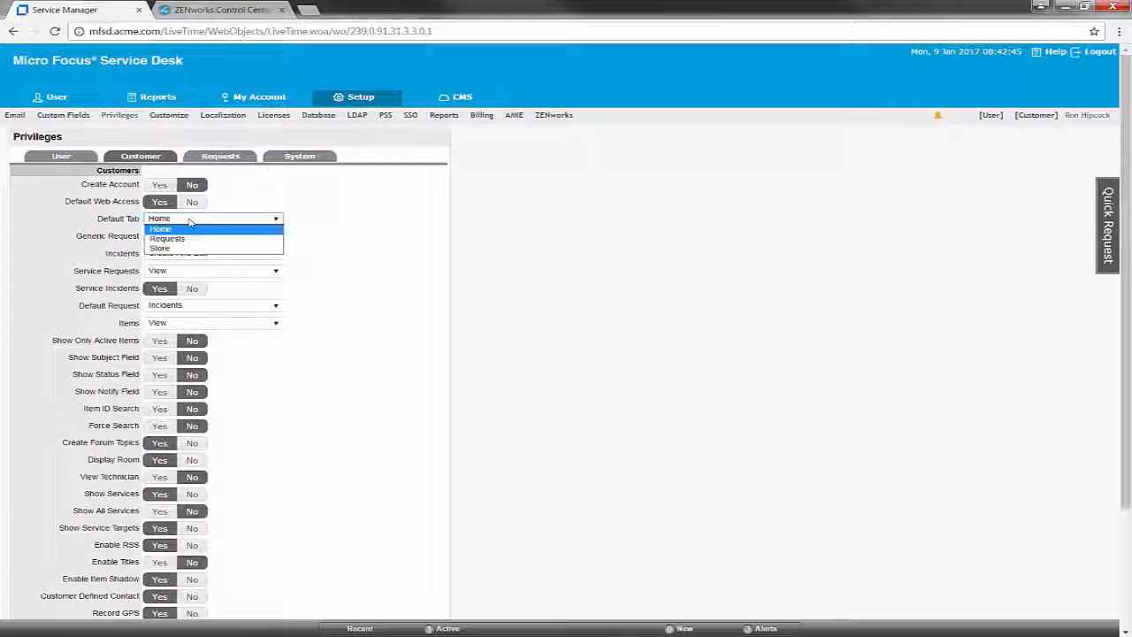
left_click(175, 249)
scroll(271, 374, "down", 5)
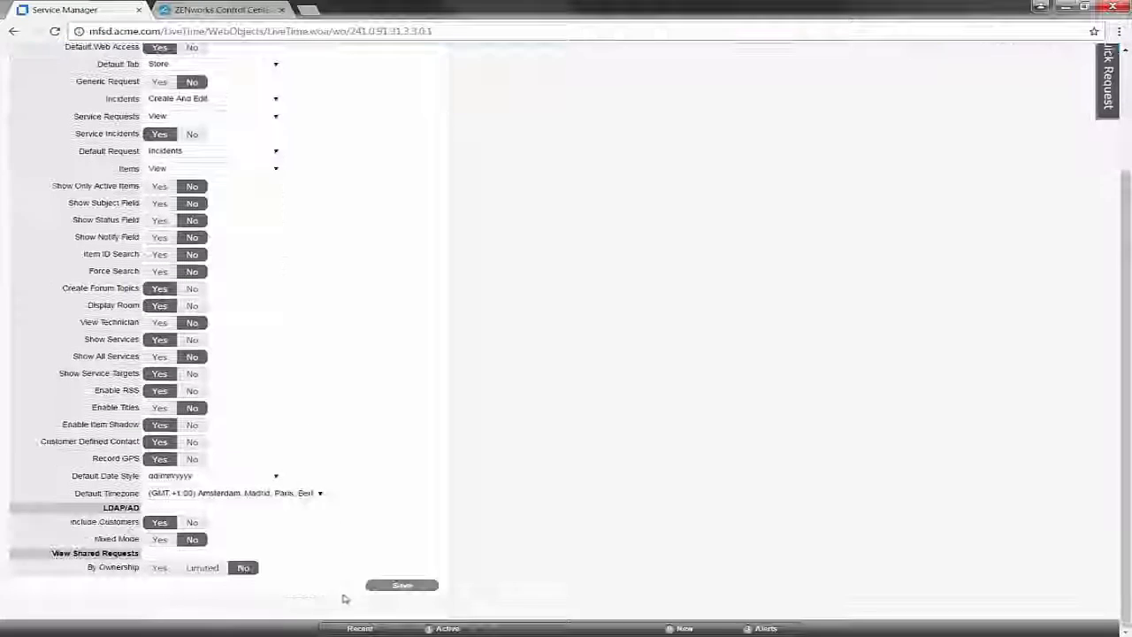
left_click(392, 591)
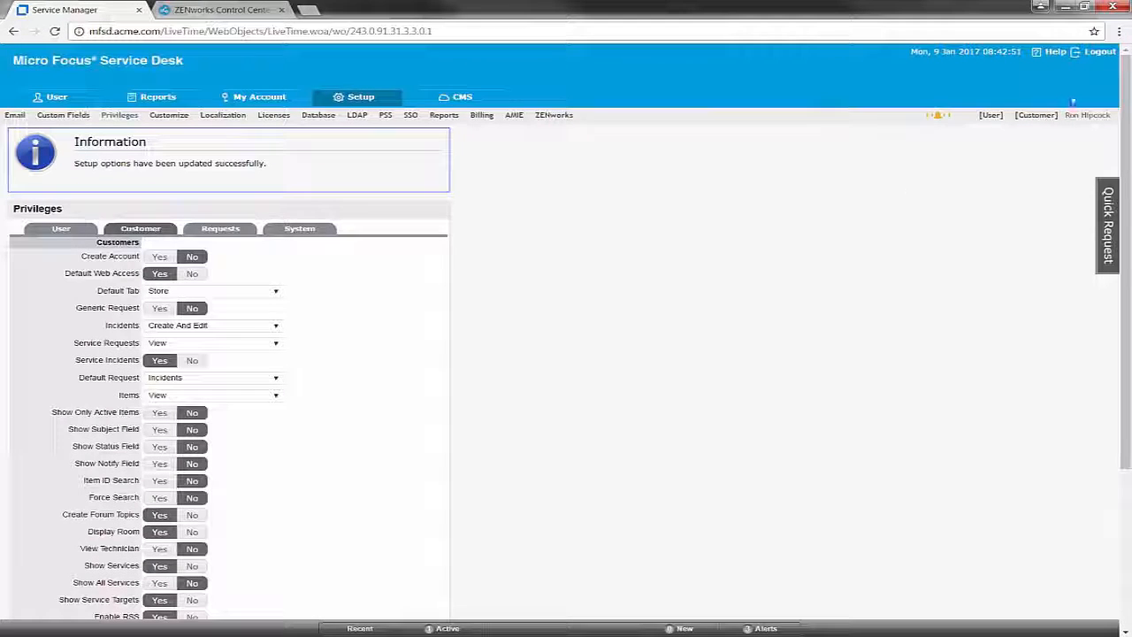
- Log out of Service Desk and switch to ZENworks Control Center
left_click(1099, 51)
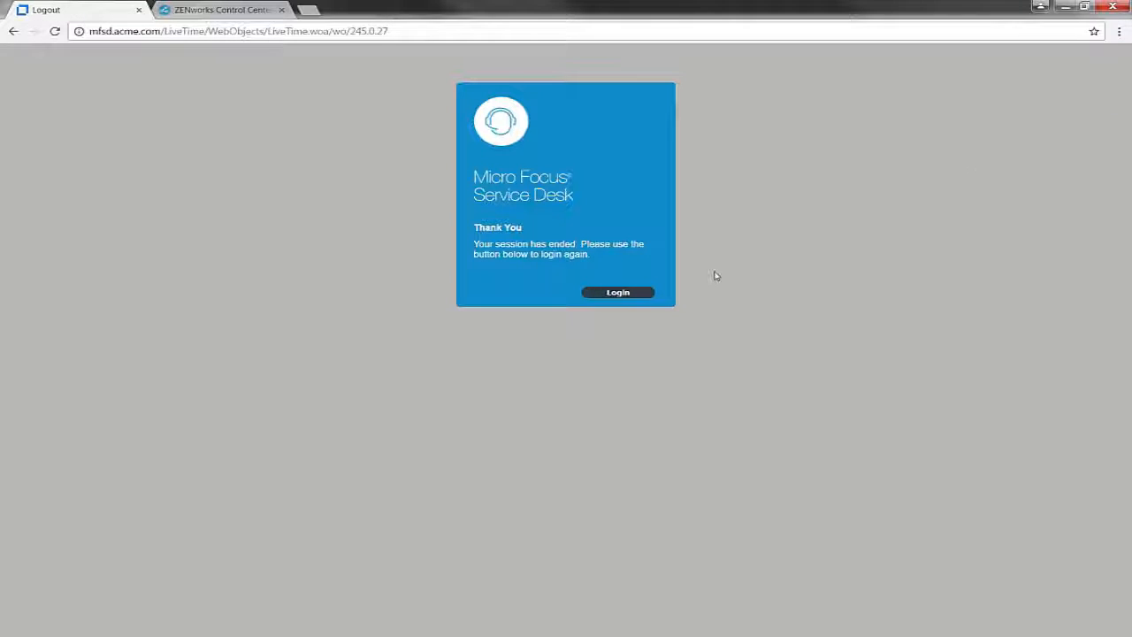
left_click(640, 293)
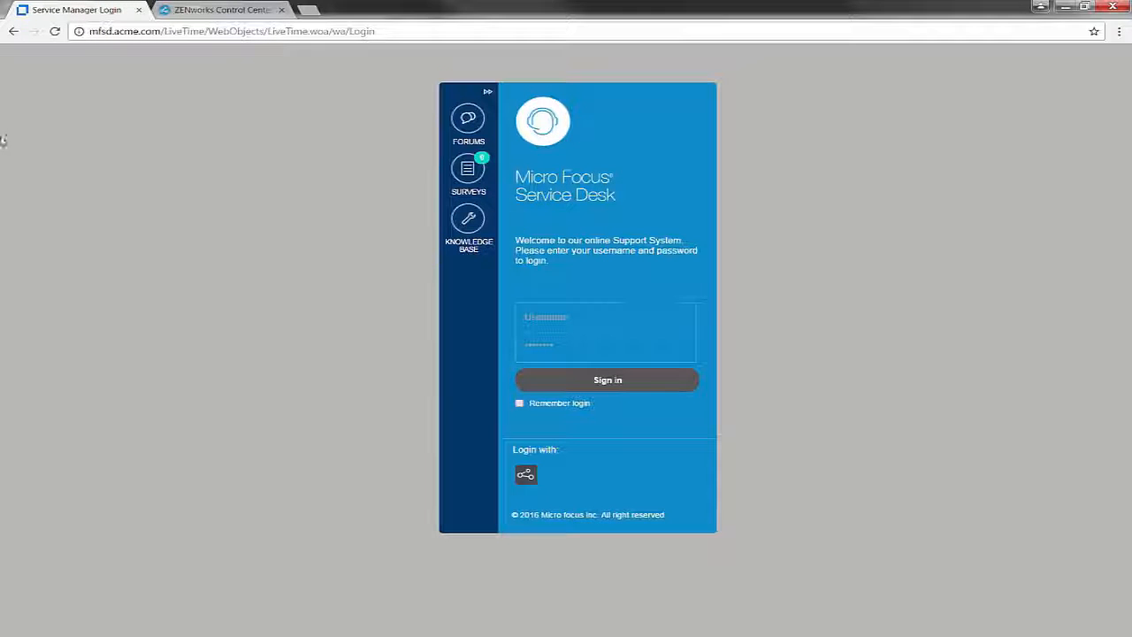
left_click(245, 13)
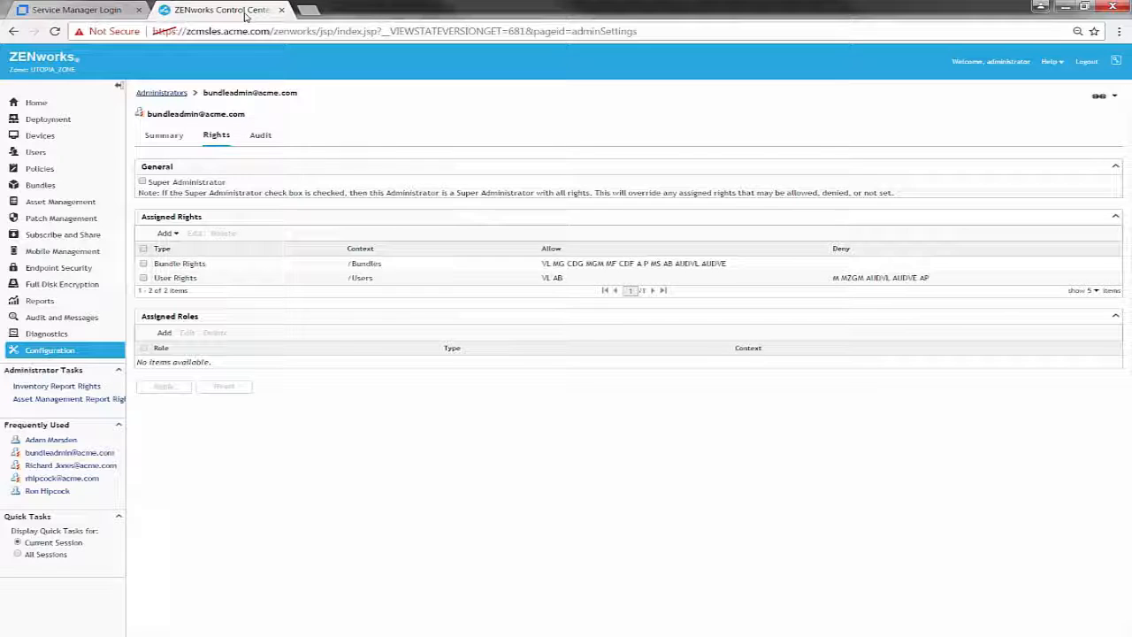
- Open the Toronto Marketing user's Relationships tab to confirm no bundles are assigned, then return to the sign-in tab
left_click(67, 442)
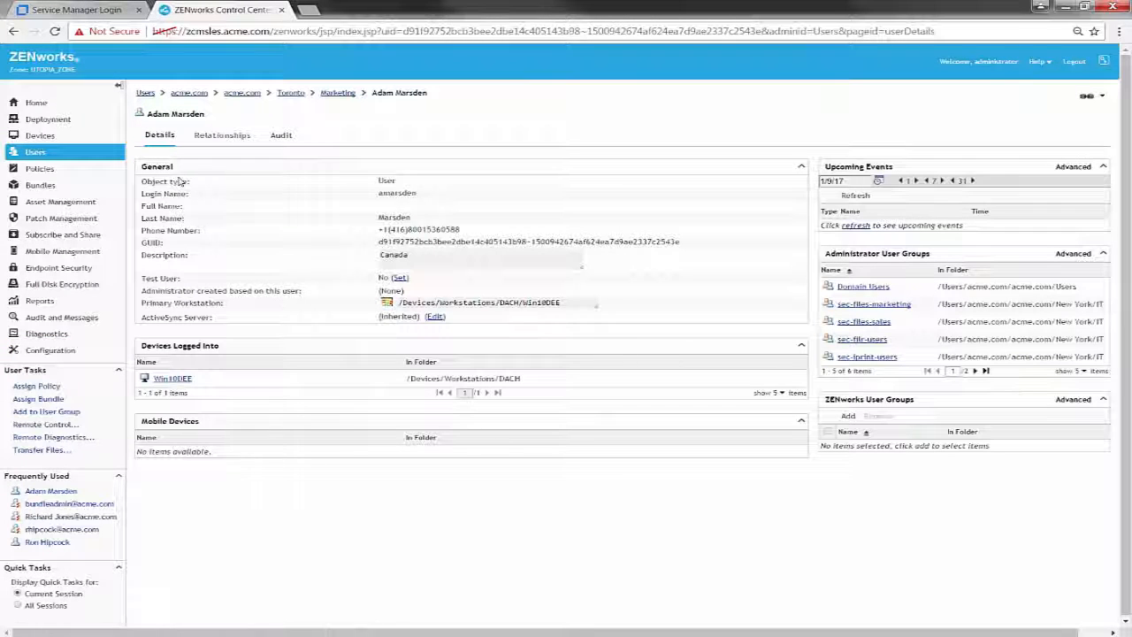
left_click(217, 136)
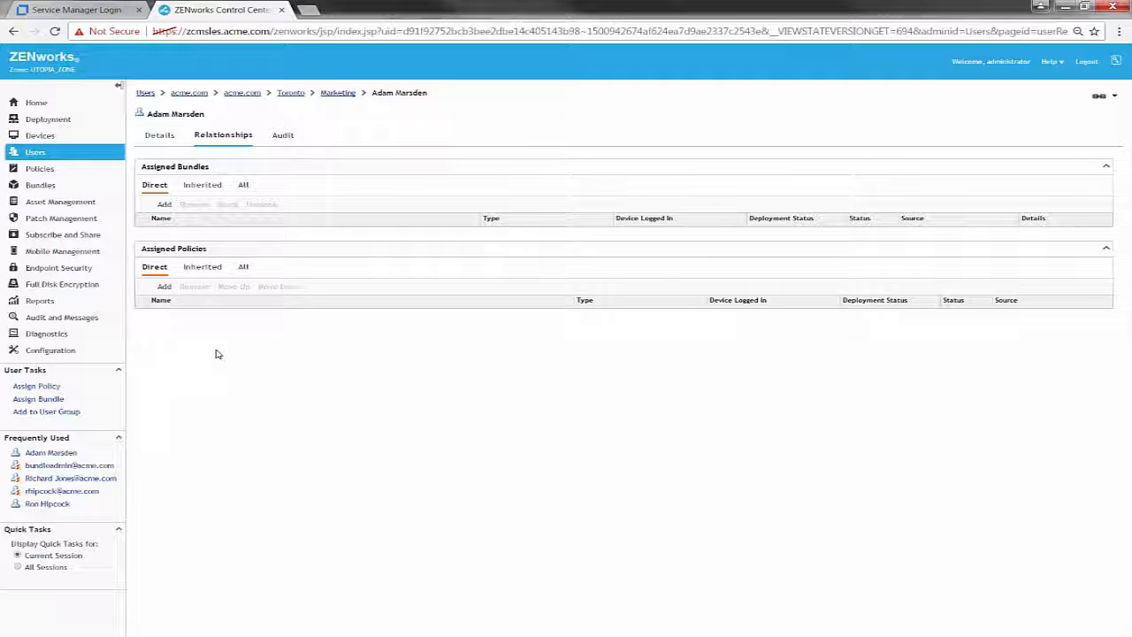
left_click(99, 10)
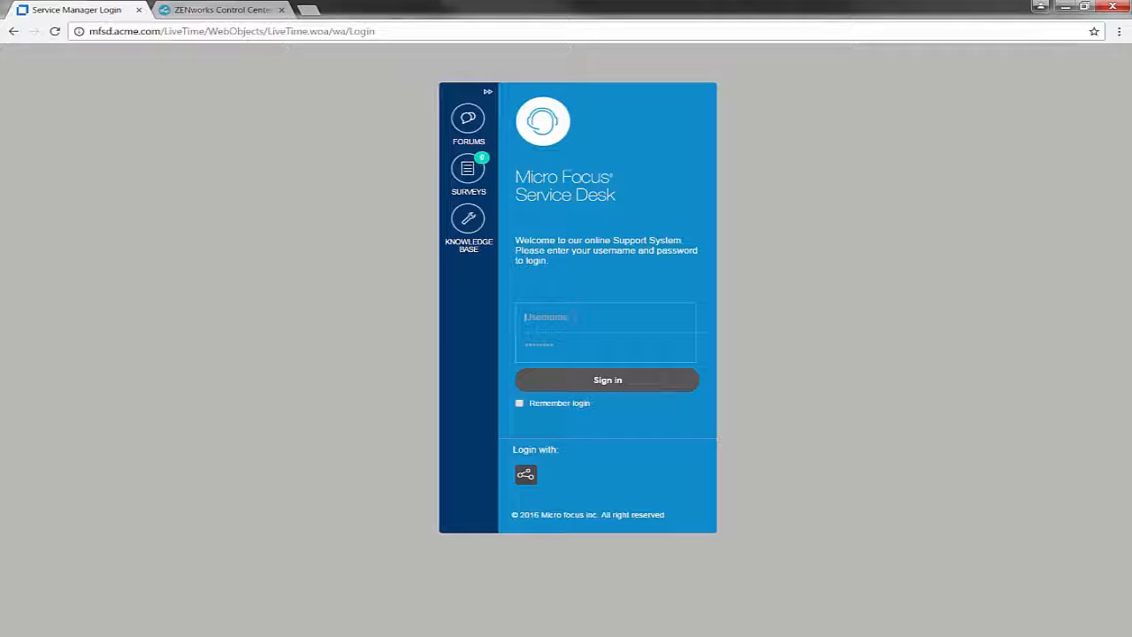
- Sign in to Service Desk with the customer's username and password
type("end")
key("BackSpace")
key("BackSpace")
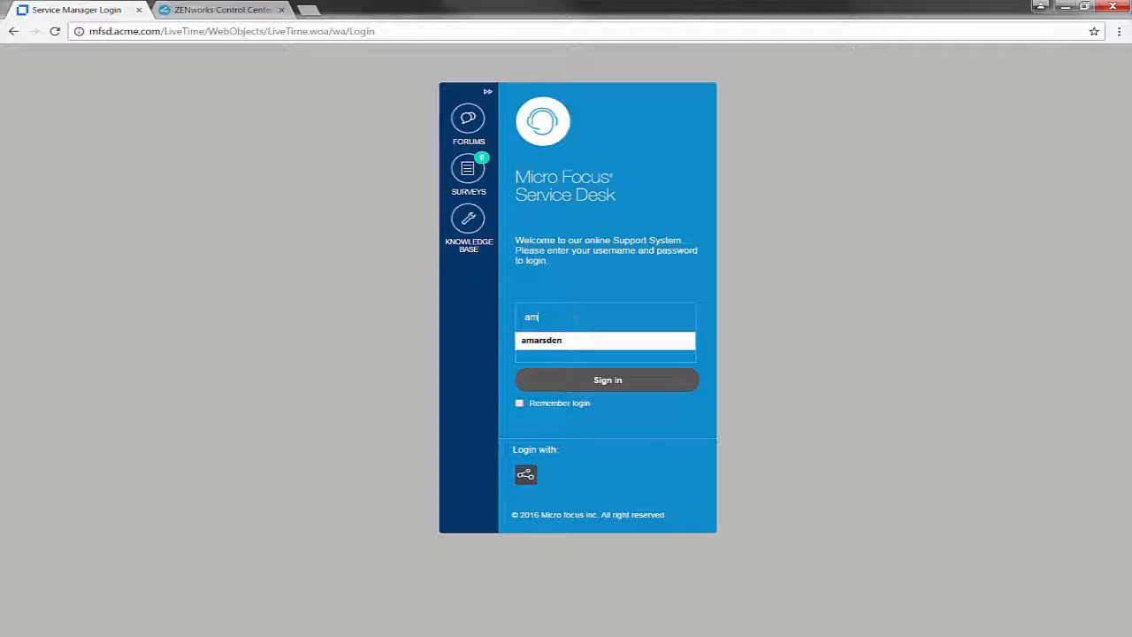
key("Down")
key("Return")
key("Tab")
key("Return")
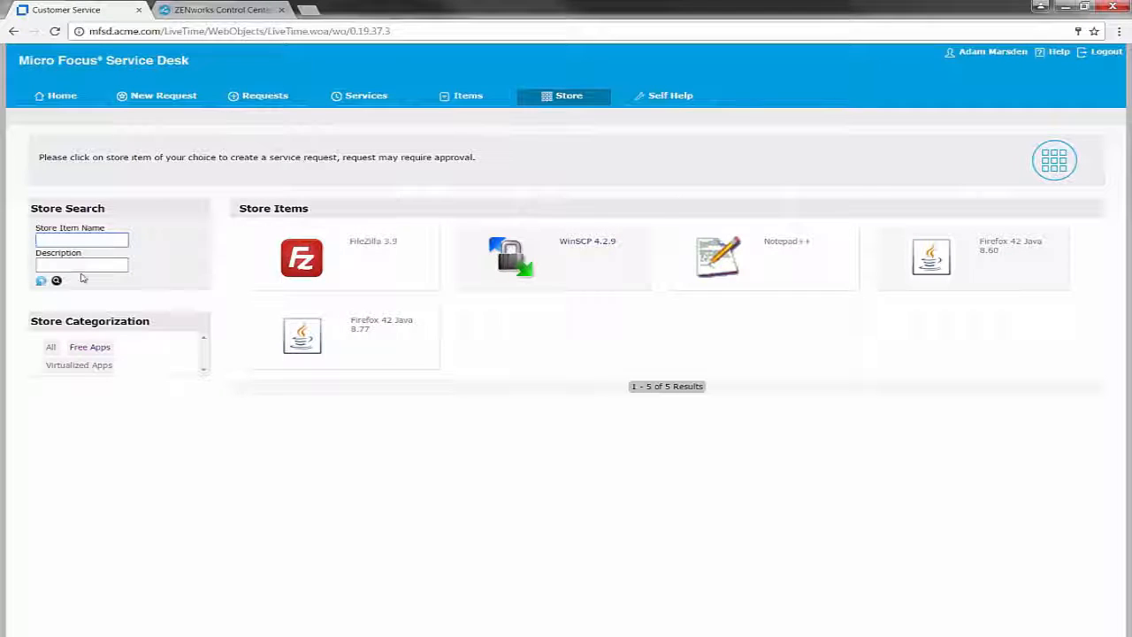
- Filter the store by Store Categorization to show only Virtualized Apps
left_click(97, 352)
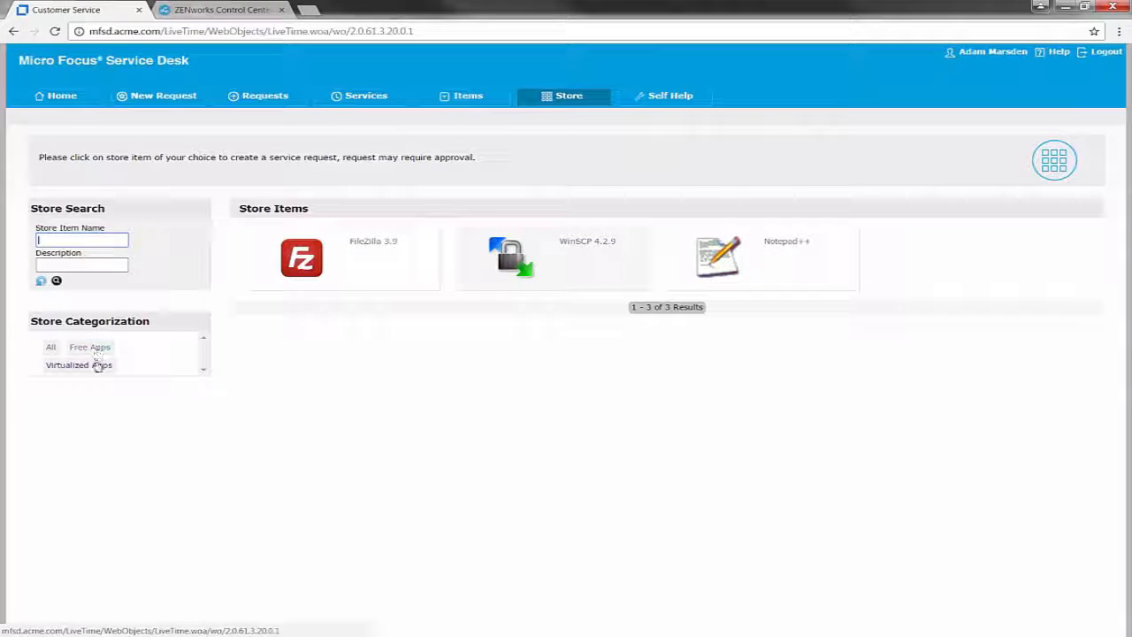
left_click(97, 367)
left_click(53, 351)
left_click(92, 347)
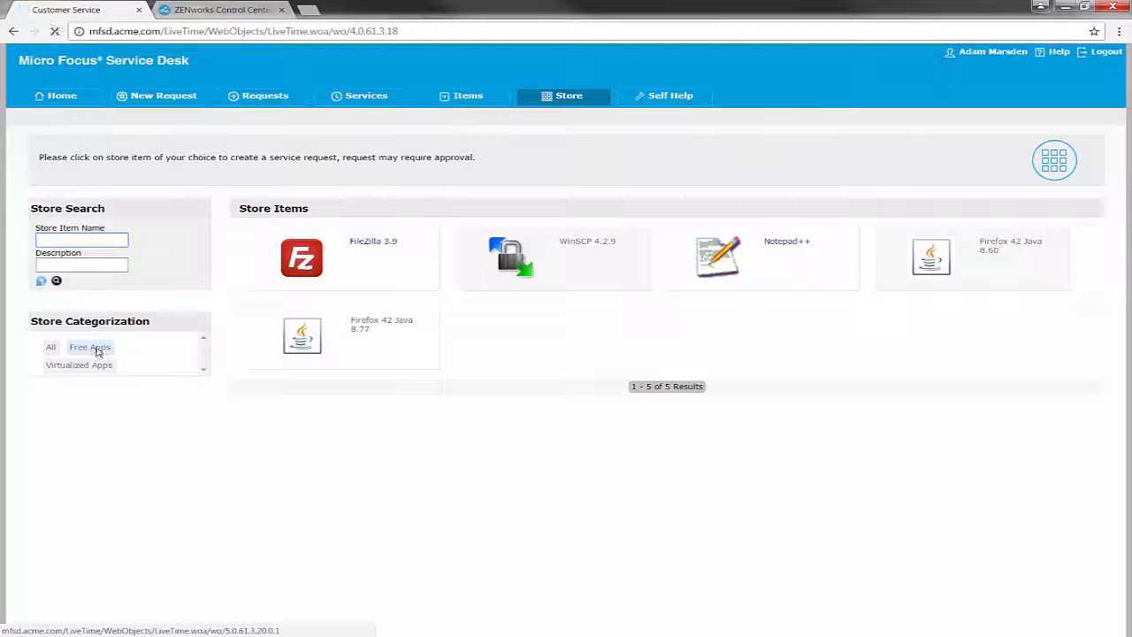
left_click(93, 367)
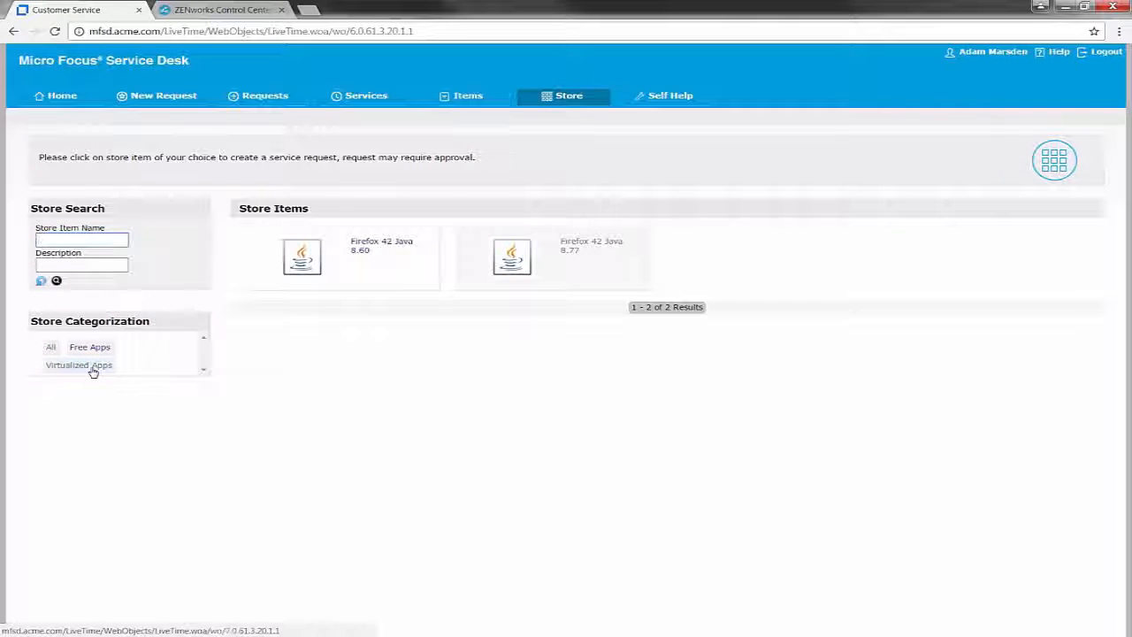
- Open the Firefox 42 Java 8.77 store item and create a request for it
left_click(569, 251)
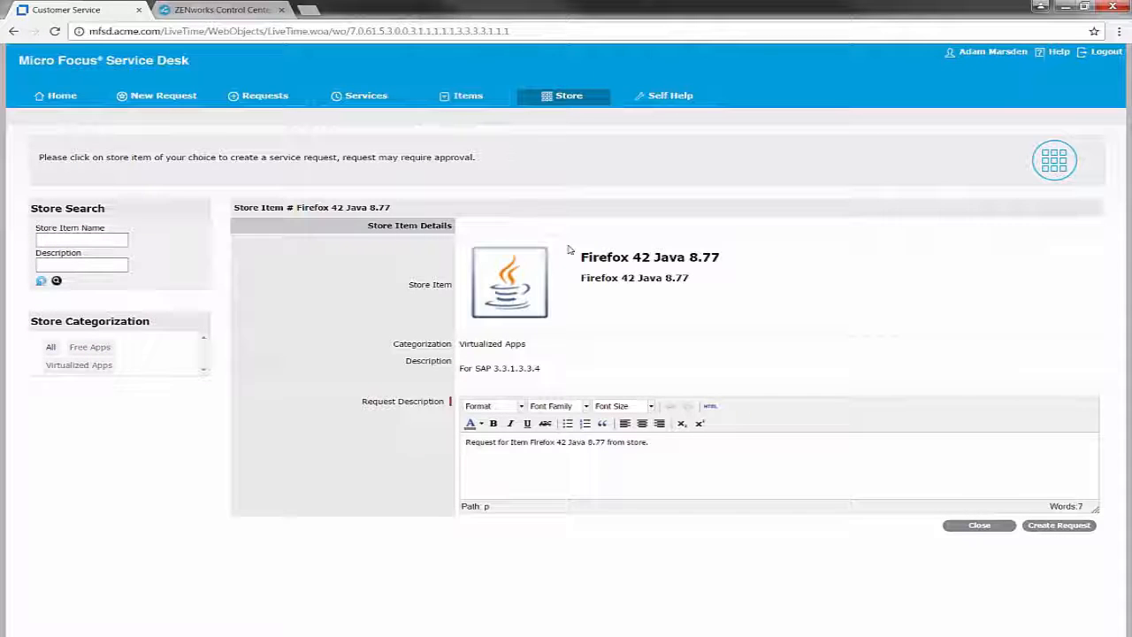
left_click_drag(538, 368, 443, 373)
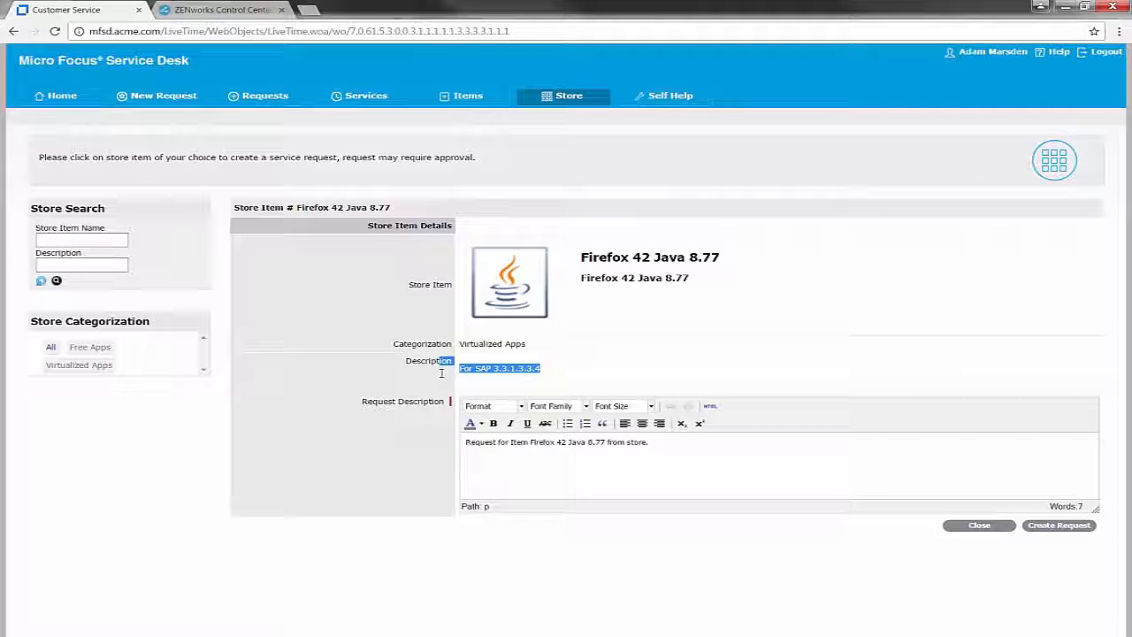
left_click(959, 519)
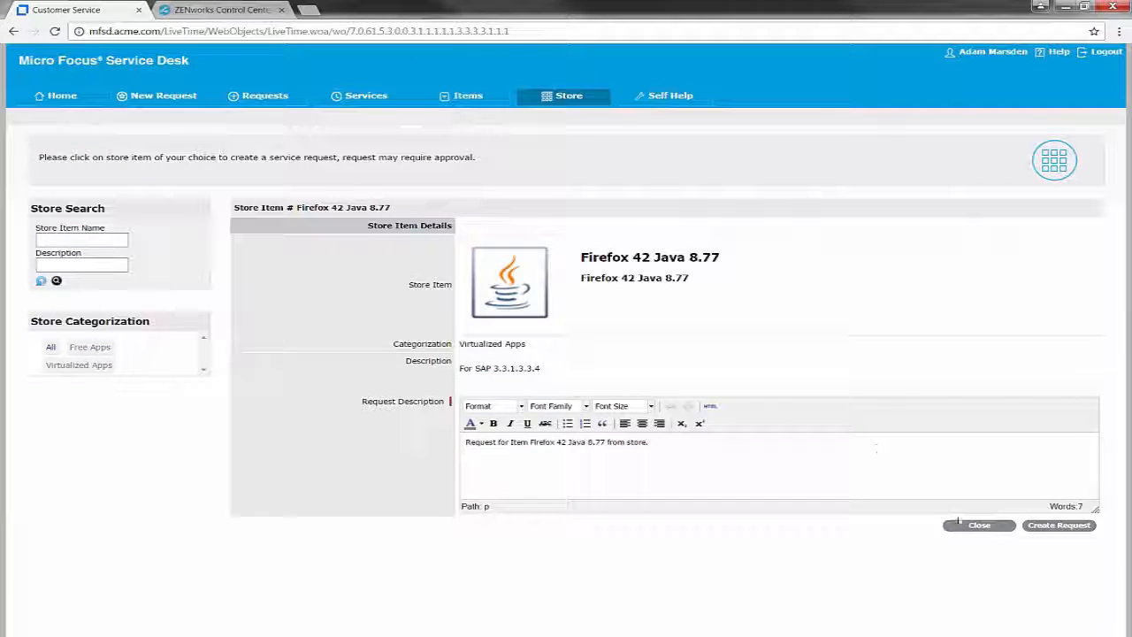
left_click(1060, 526)
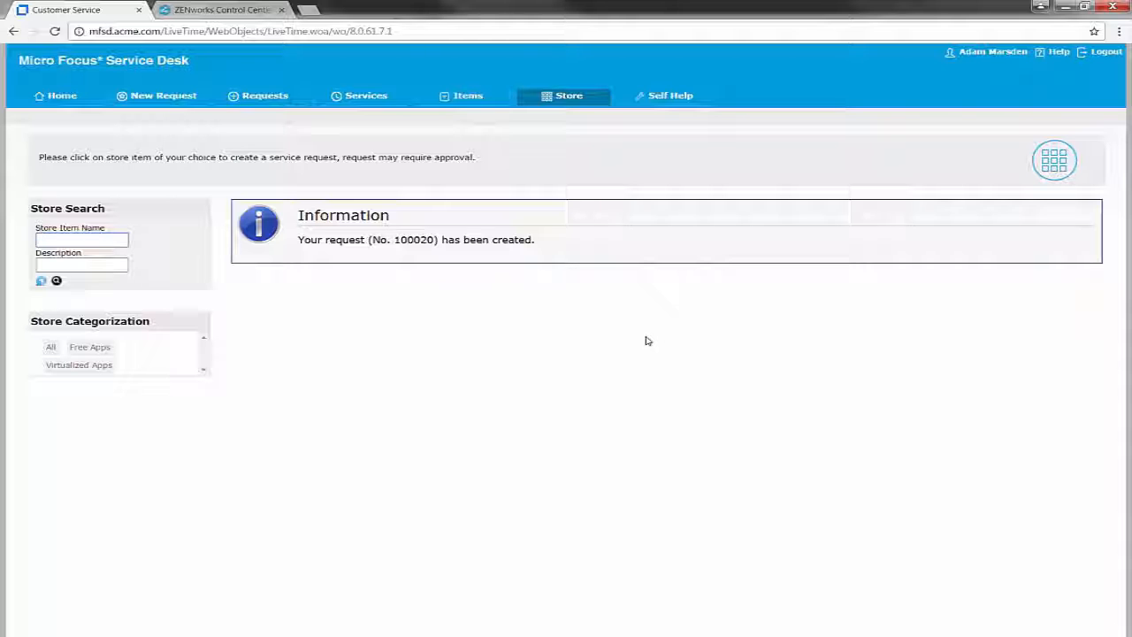
- Request FileZilla 3.9 from the store and check both requests show Closed - Resolved
left_click(572, 96)
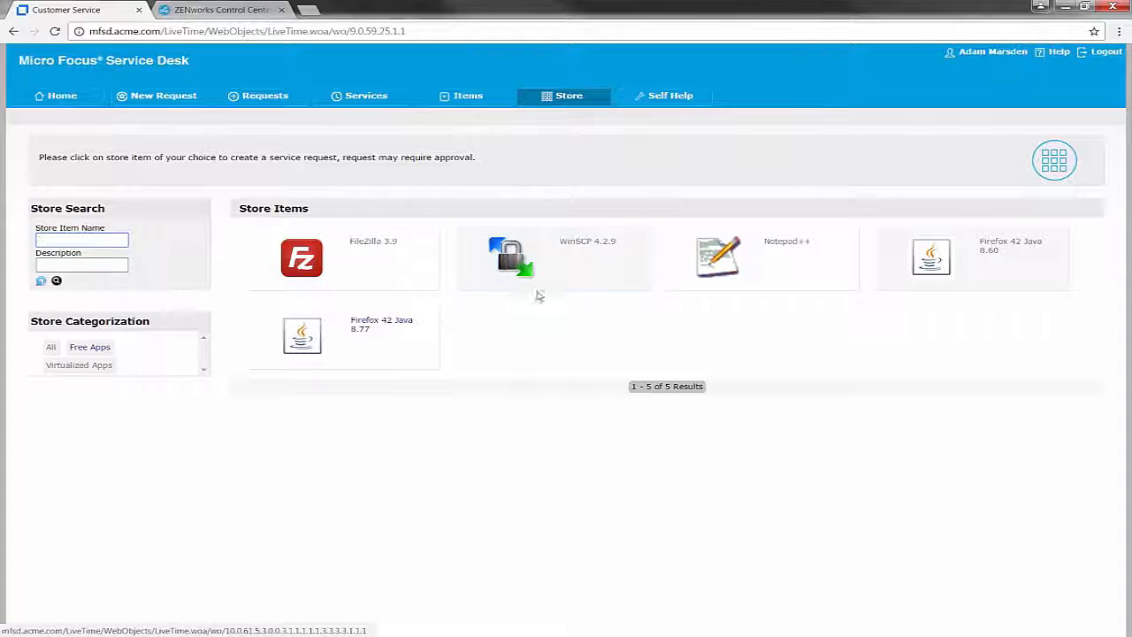
left_click(387, 249)
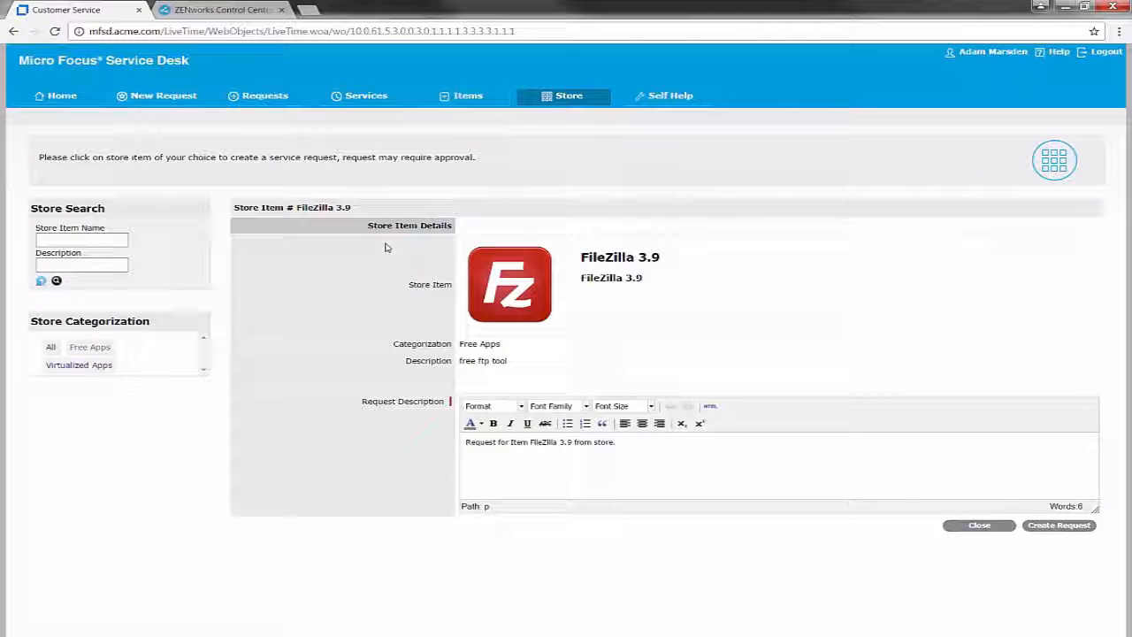
left_click(1068, 527)
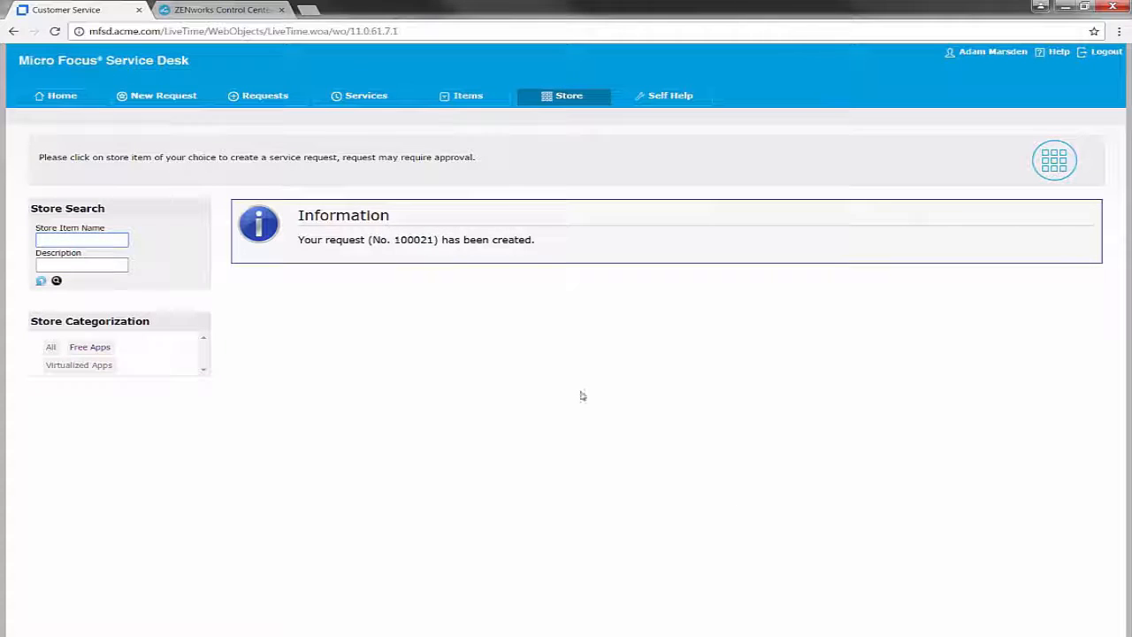
left_click(278, 99)
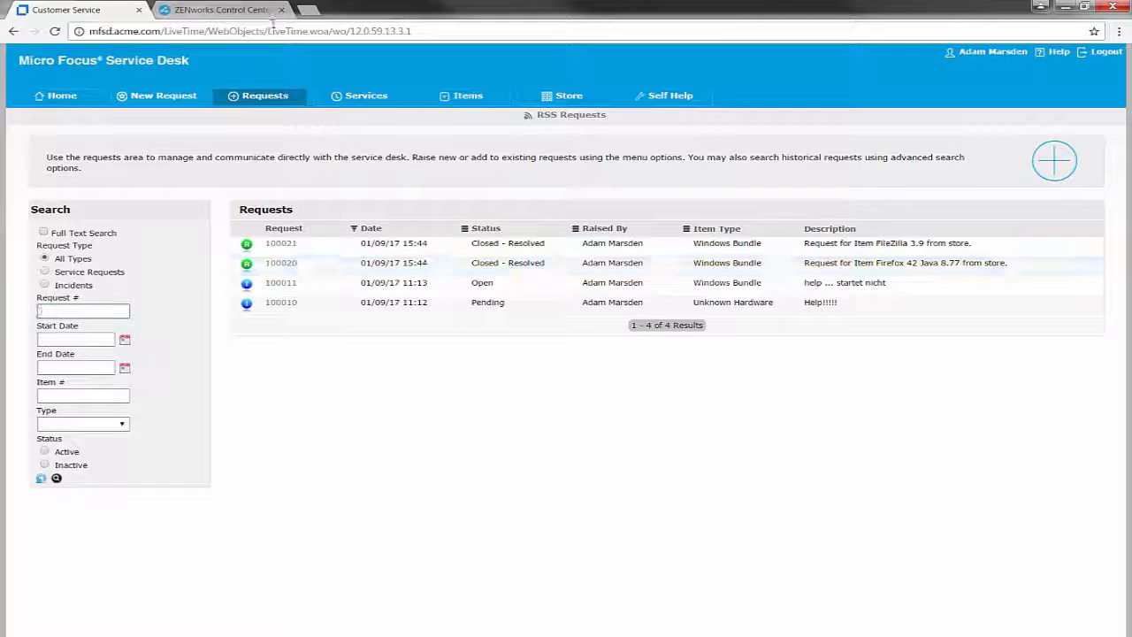
left_click(221, 10)
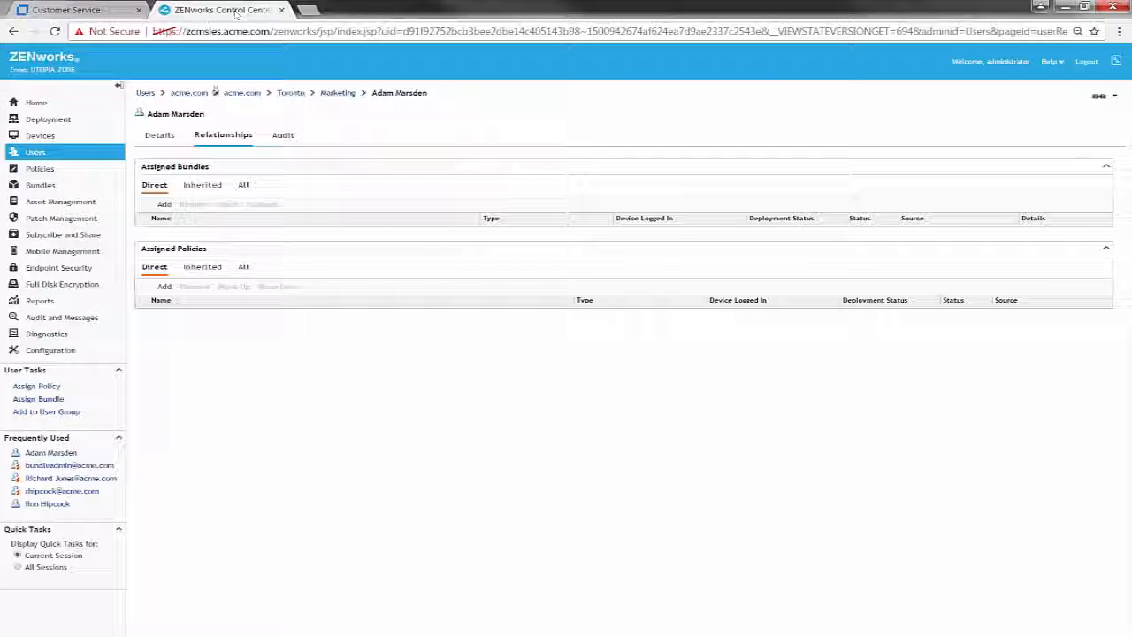
- Check the user's Assigned Bundles now list Firefox 42 Java 8.77 and FileZilla 3.9
left_click(50, 452)
left_click(222, 135)
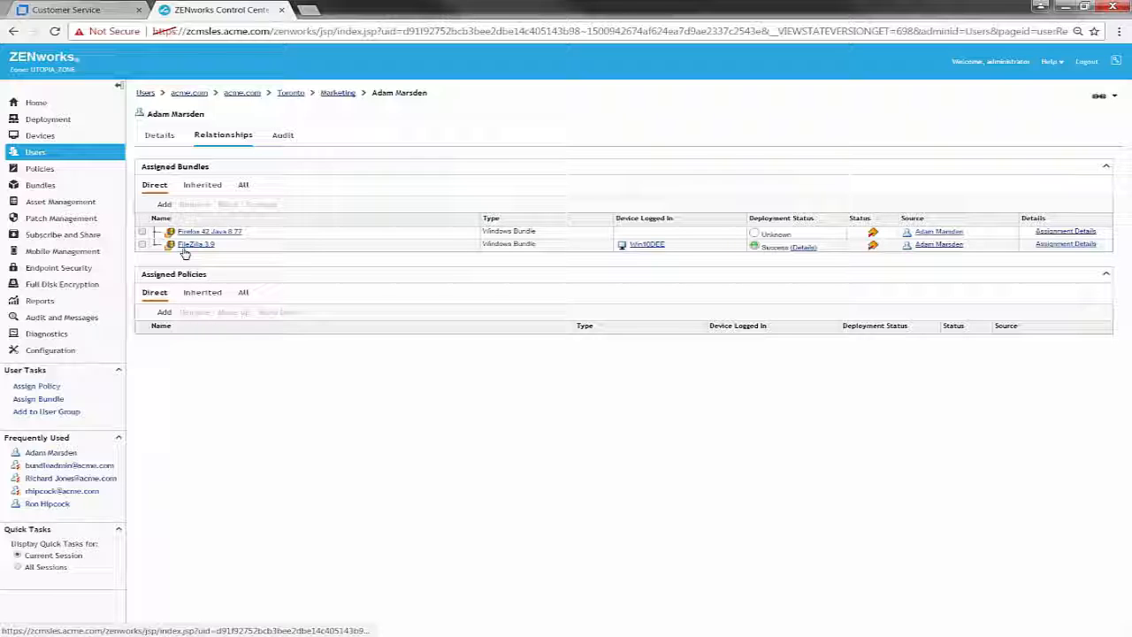
left_click(80, 9)
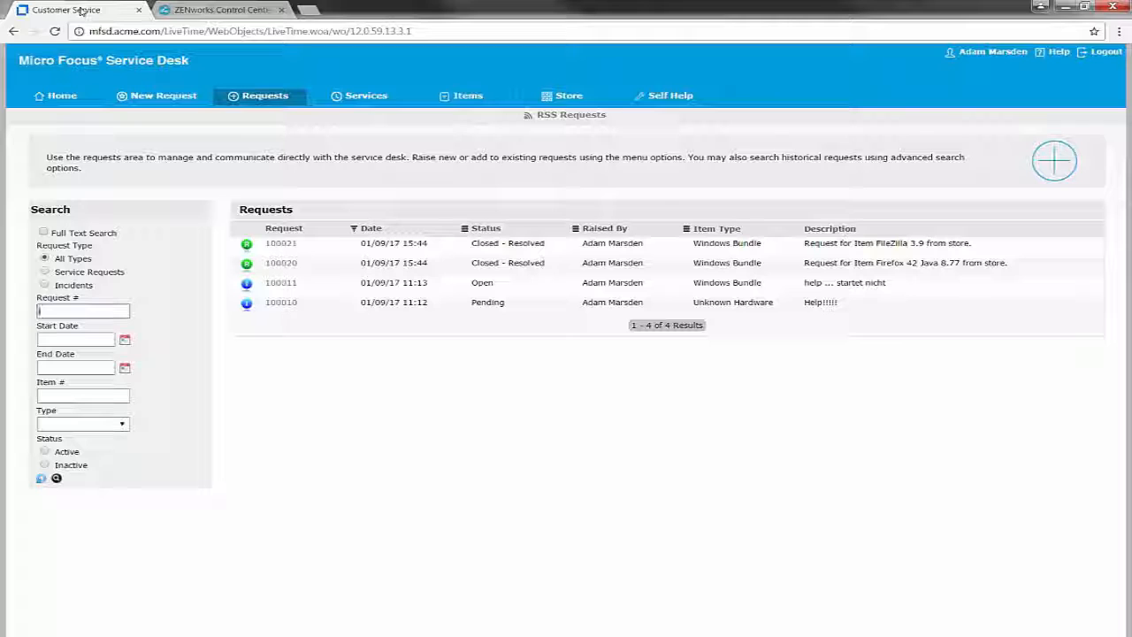
- Log out of the customer session and sign back in as the technician
left_click(1105, 52)
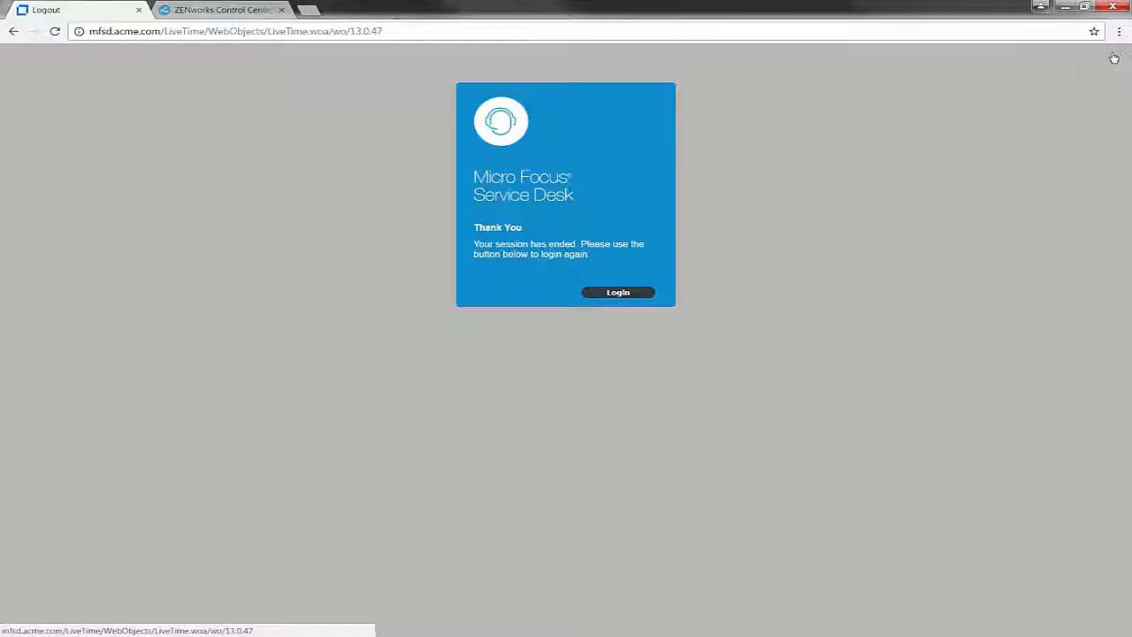
left_click(628, 297)
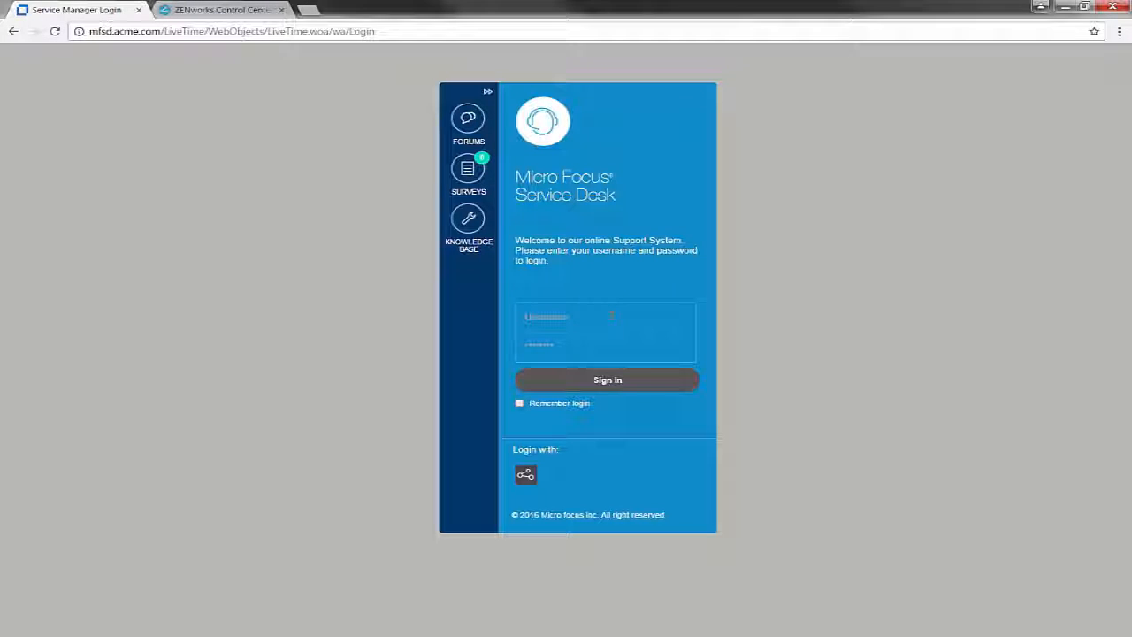
type("rh")
key("Down")
key("Return")
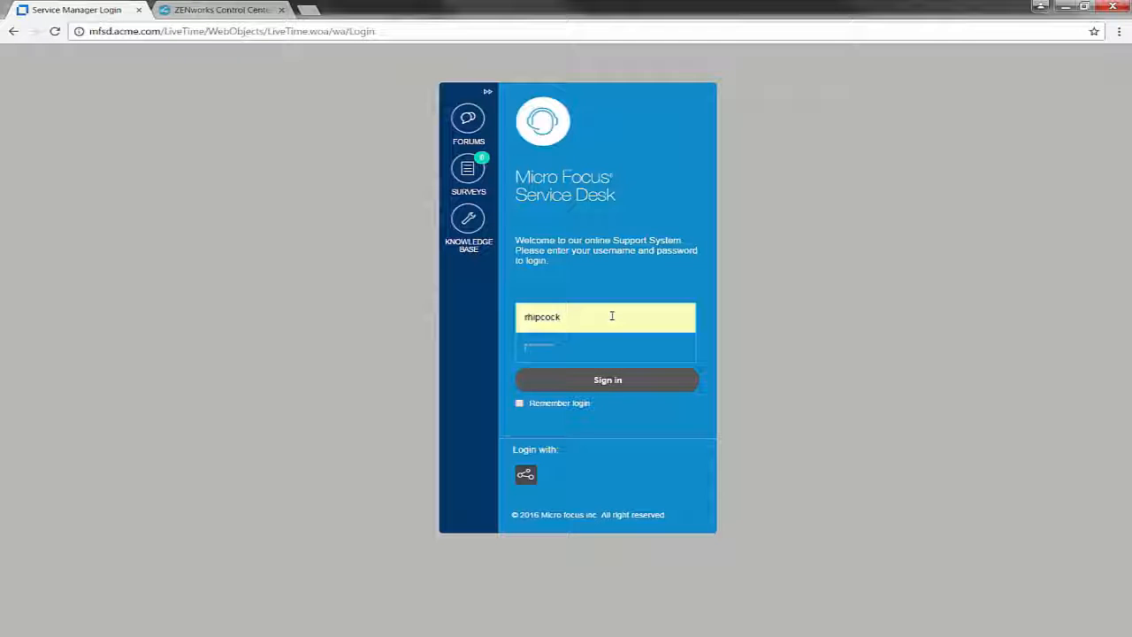
key("Return")
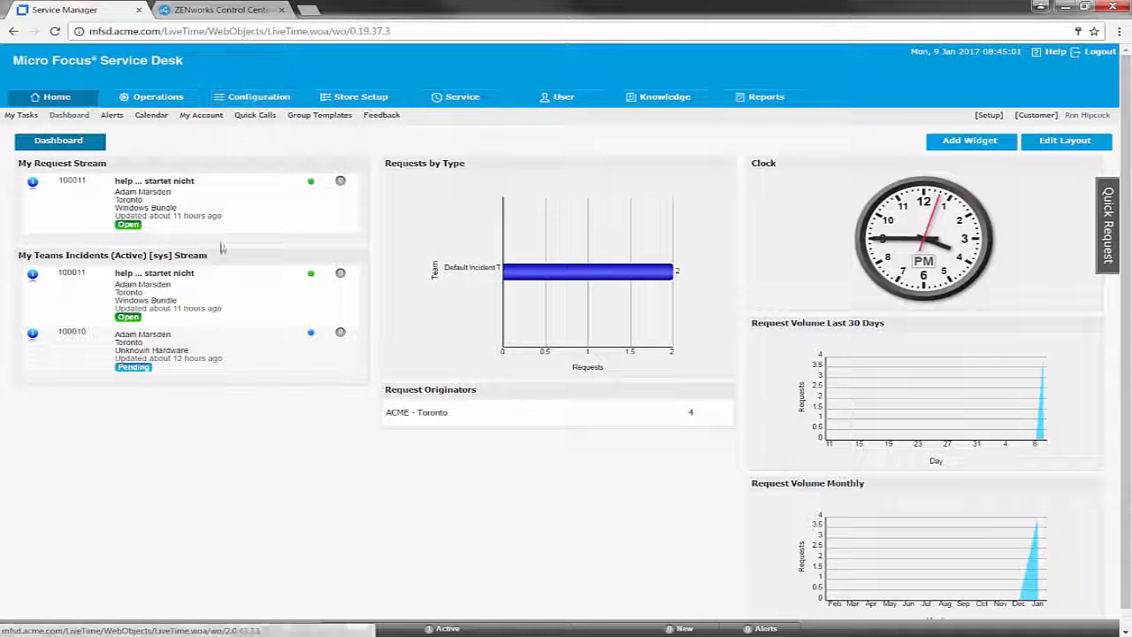
- Open the FileZilla 3.9 service request and review its bundle-assigned note and audit trail
left_click(173, 99)
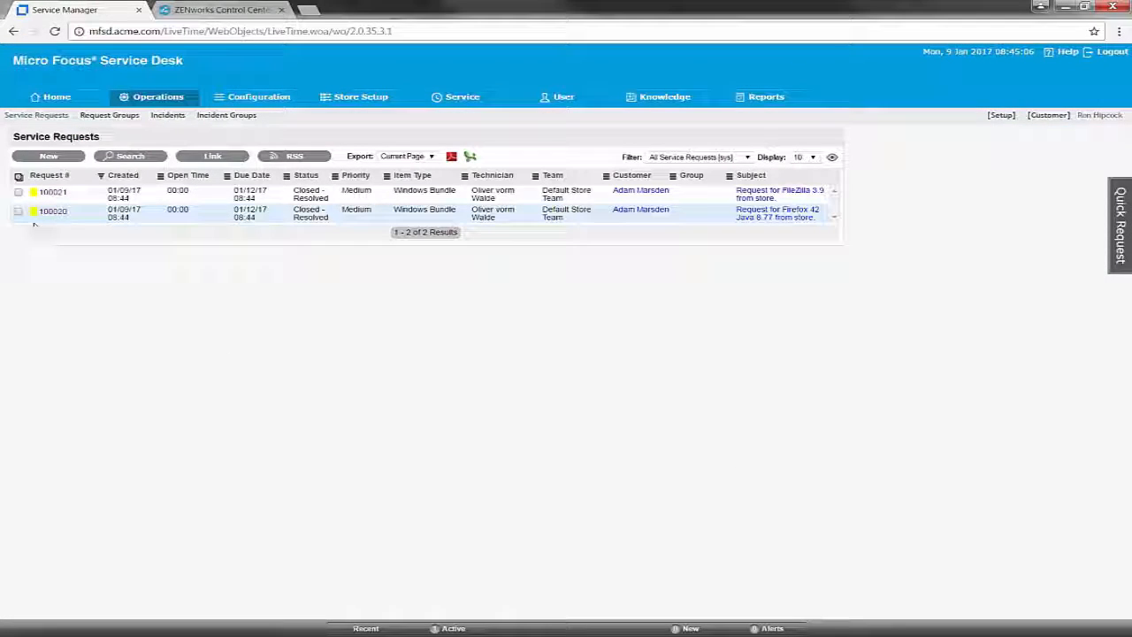
left_click(52, 193)
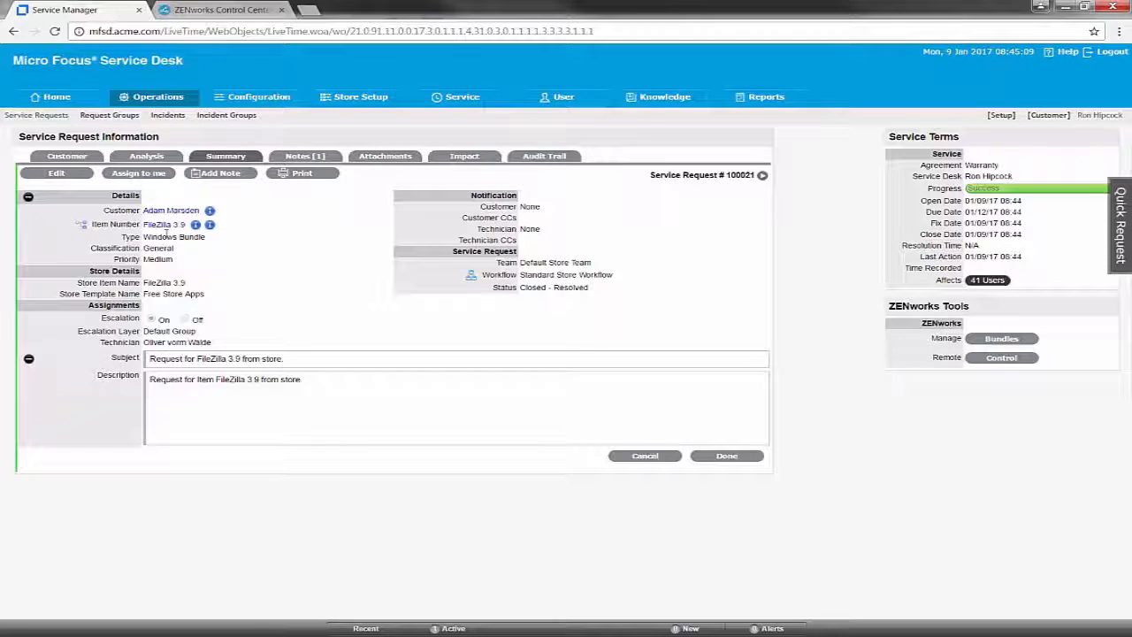
left_click(305, 157)
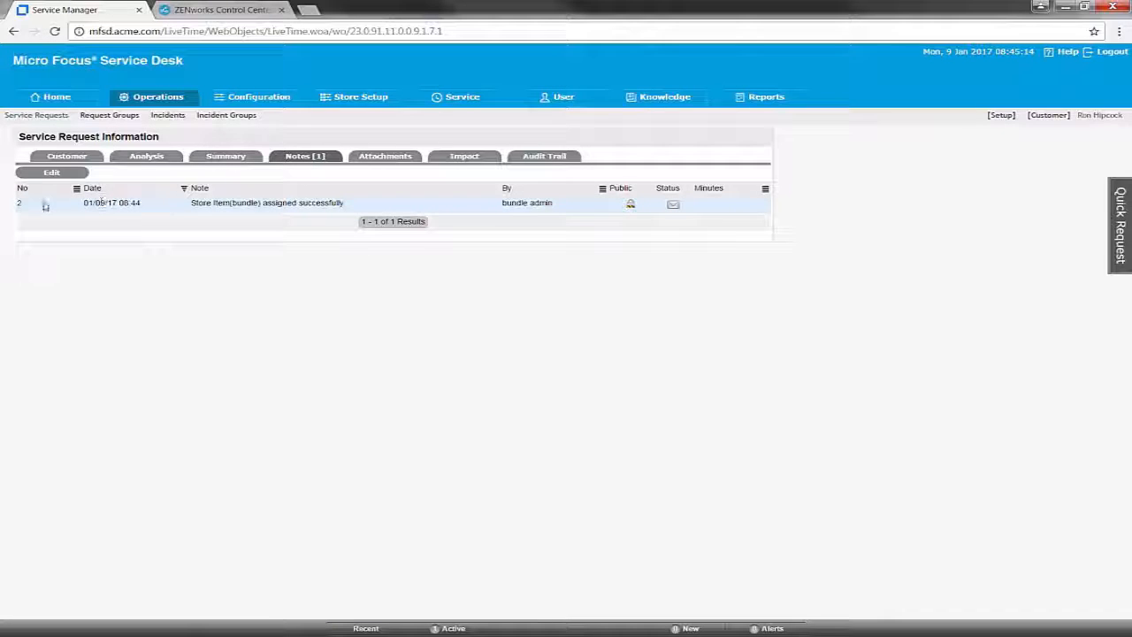
left_click(20, 206)
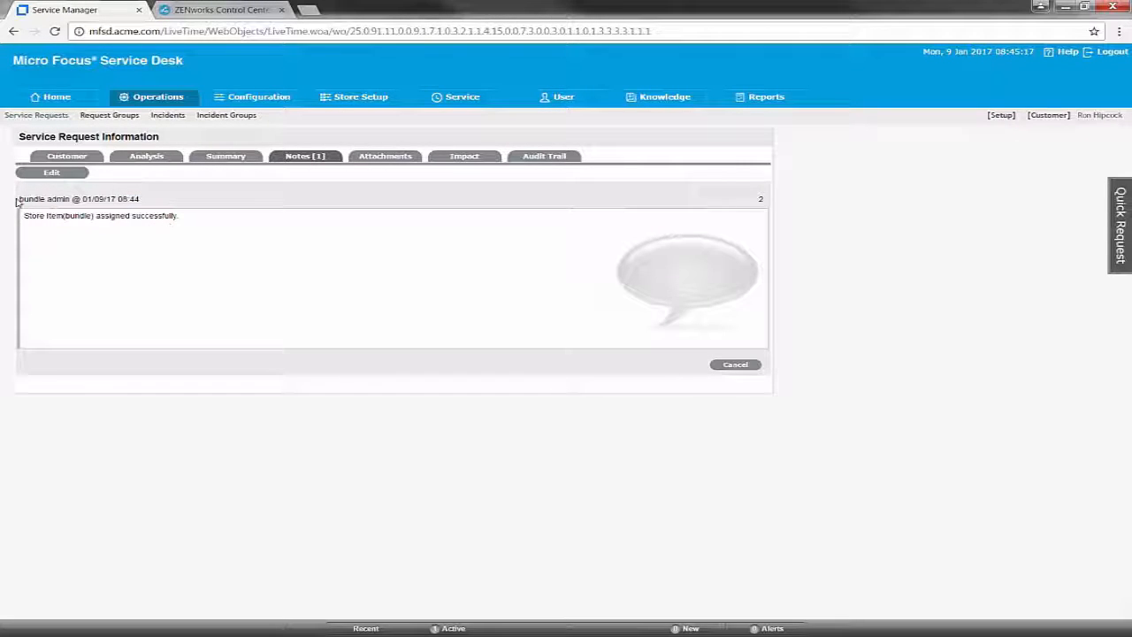
left_click(535, 158)
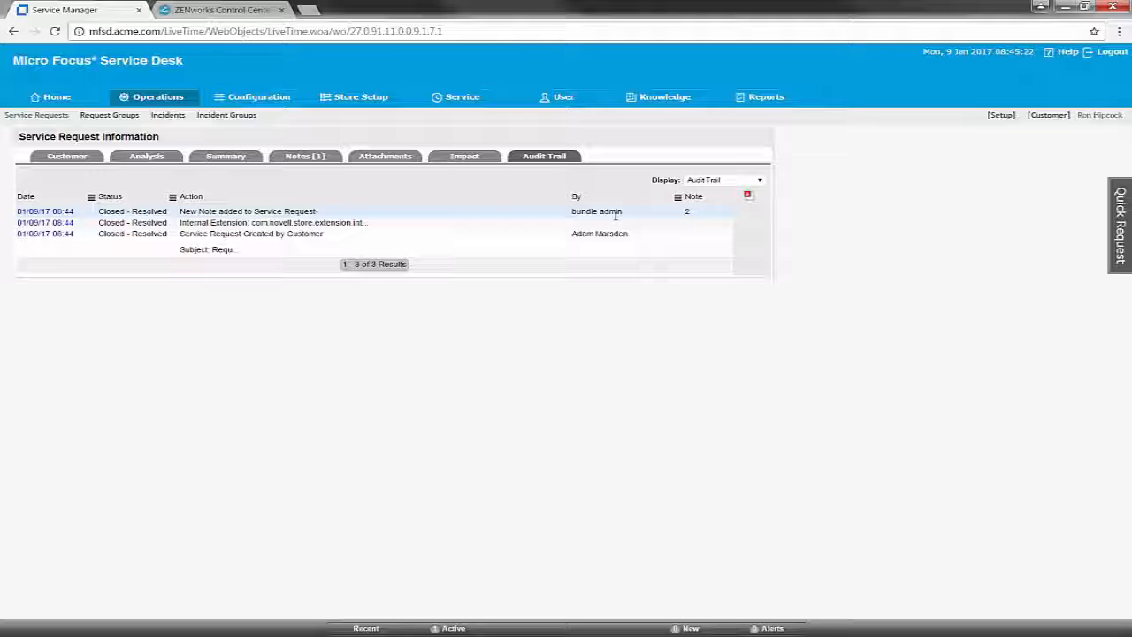
- Bring the Windows 10 x64 VM to the front and refresh its ZENworks app list
mouse_move(475, 626)
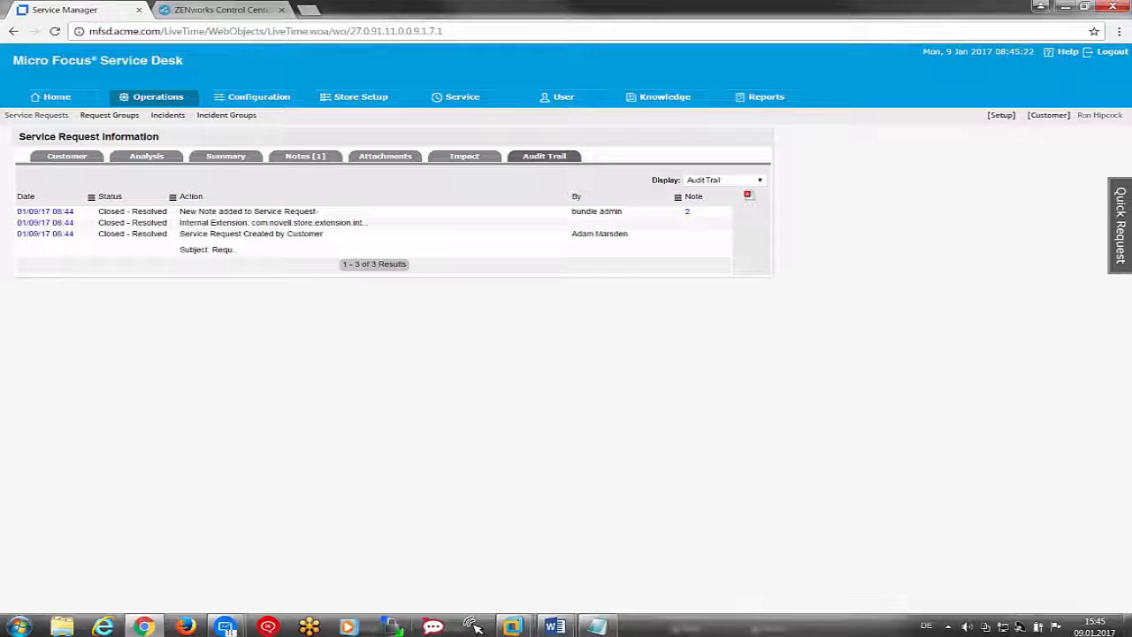
mouse_move(512, 626)
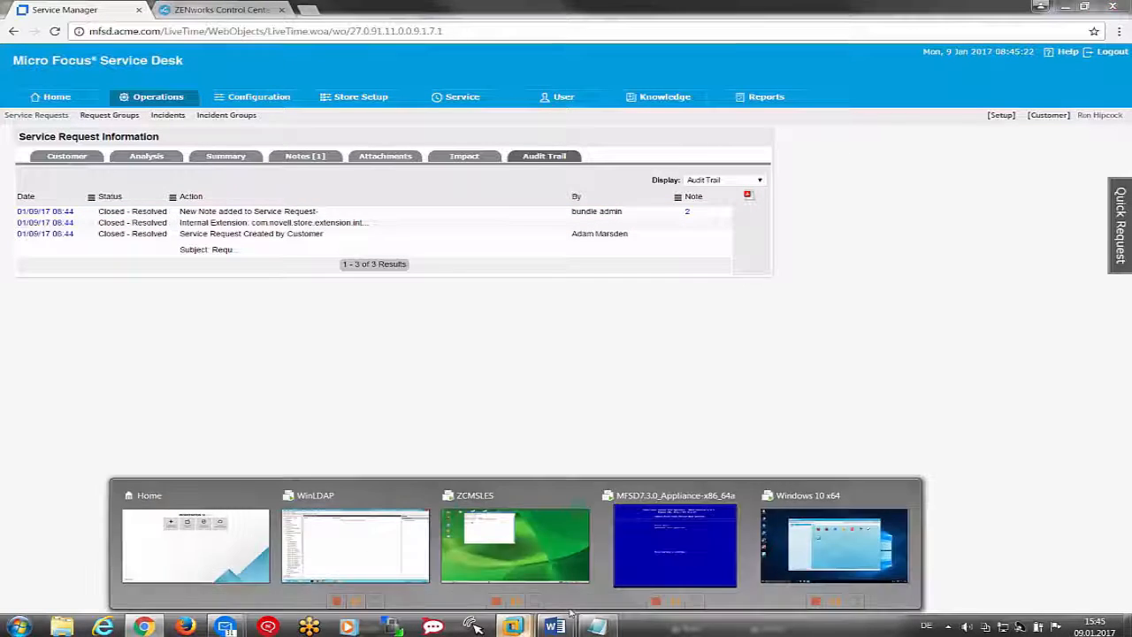
left_click(831, 549)
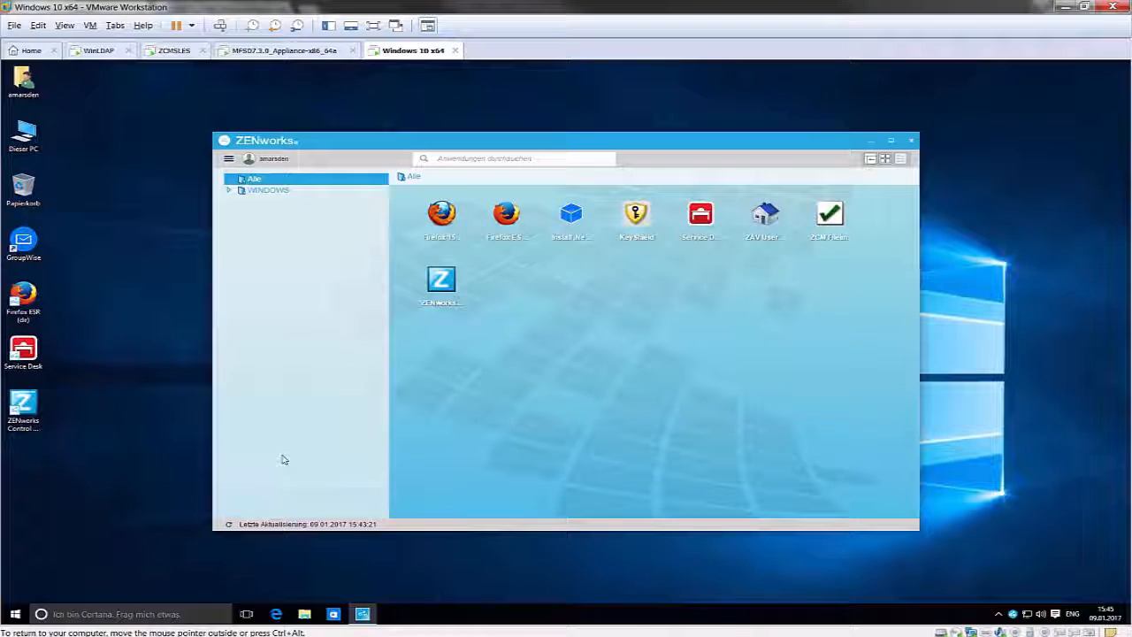
left_click(228, 524)
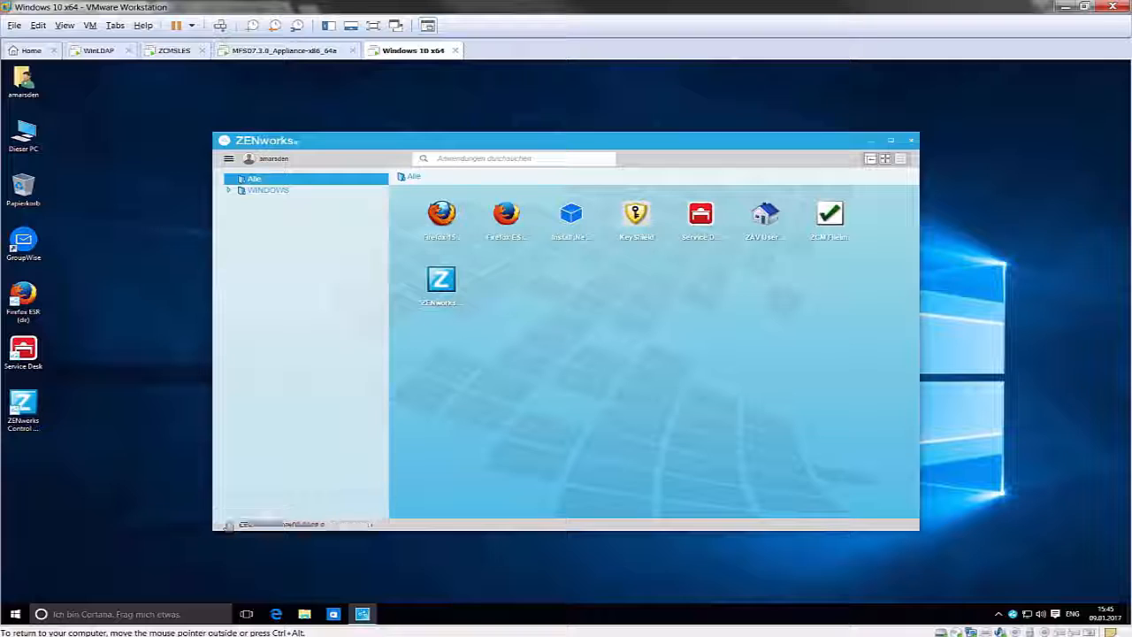